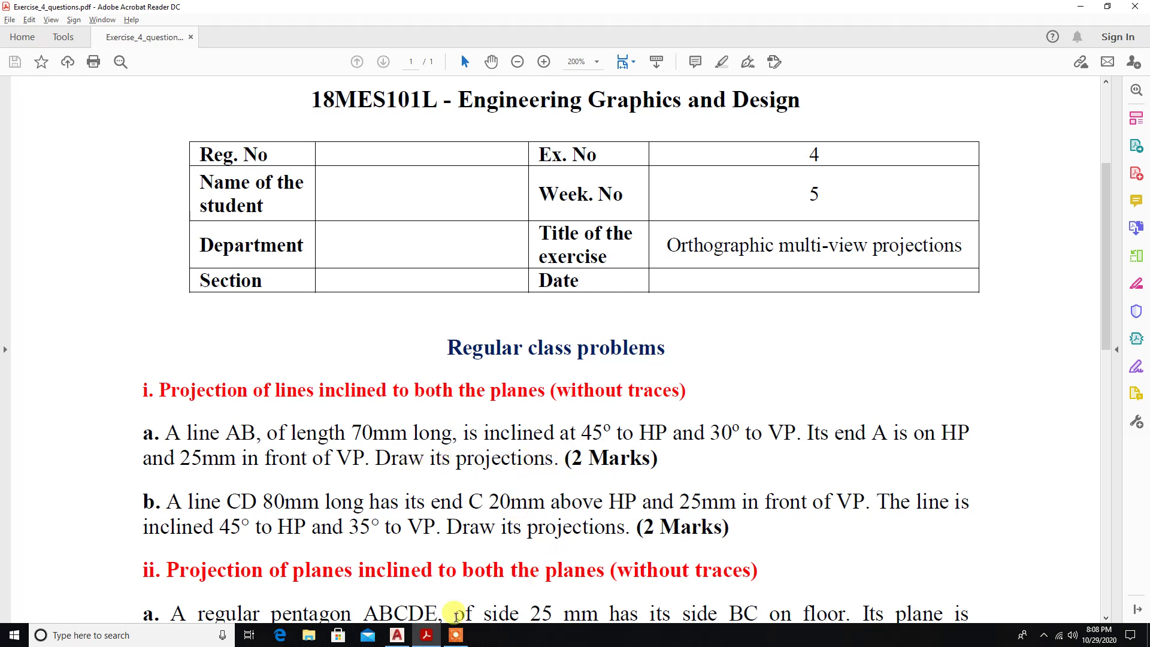
Switch to AutoCAD and accept decimal drawing units with 0 precision and millimetres as the insertion scale.
click(403, 637)
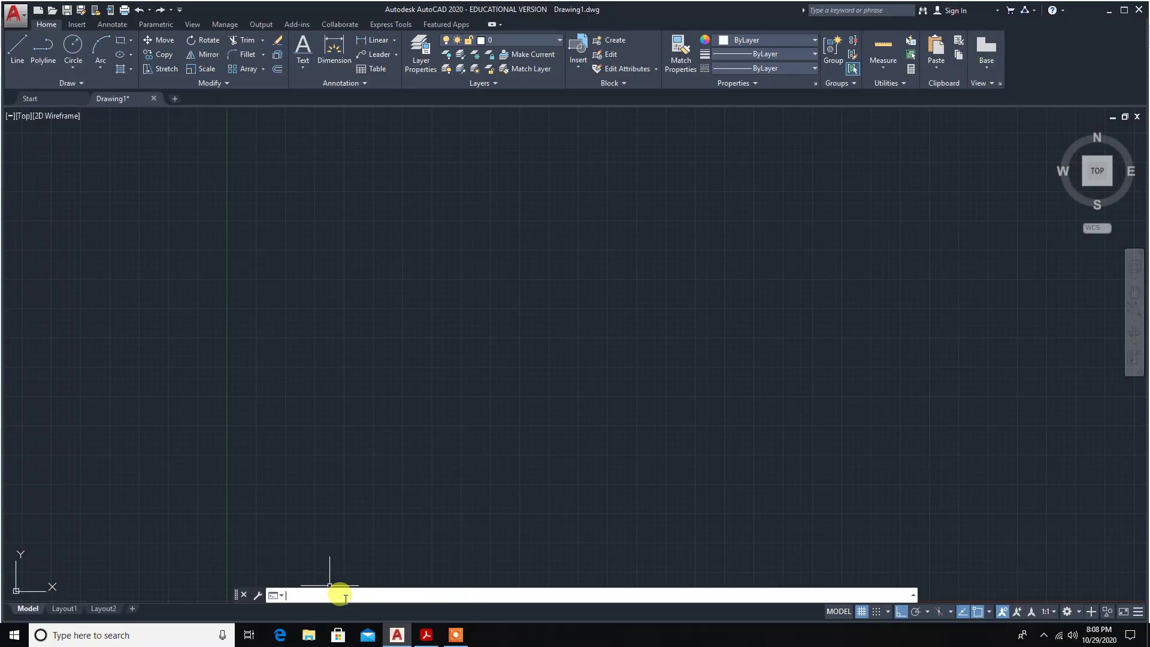
text(units)
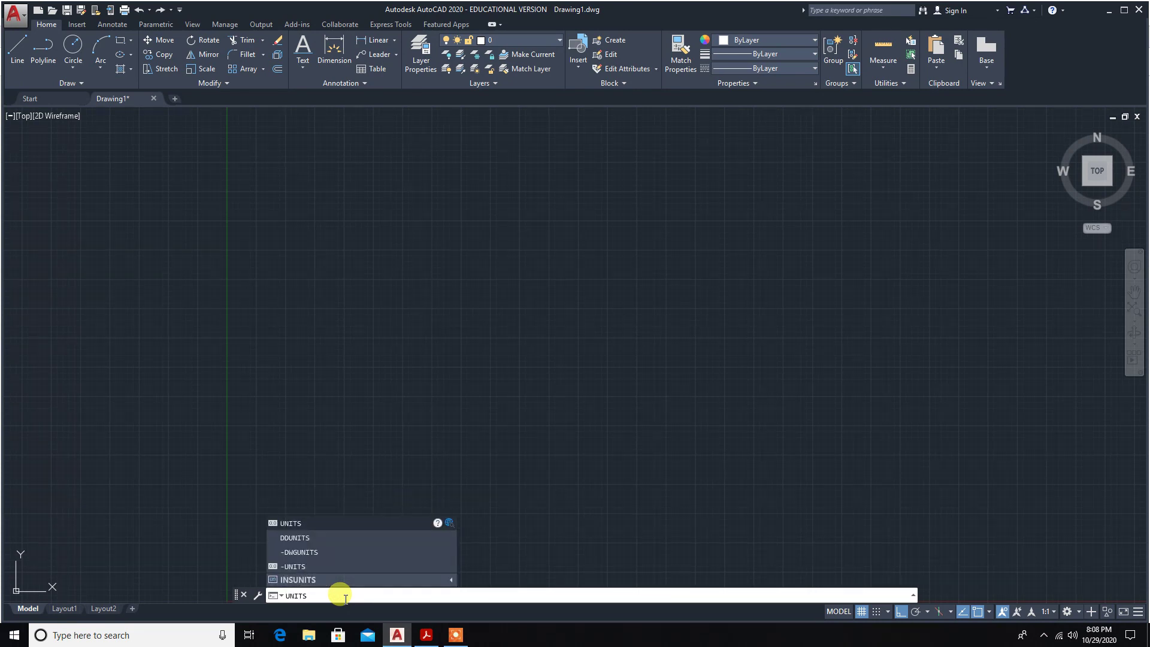
key(Return)
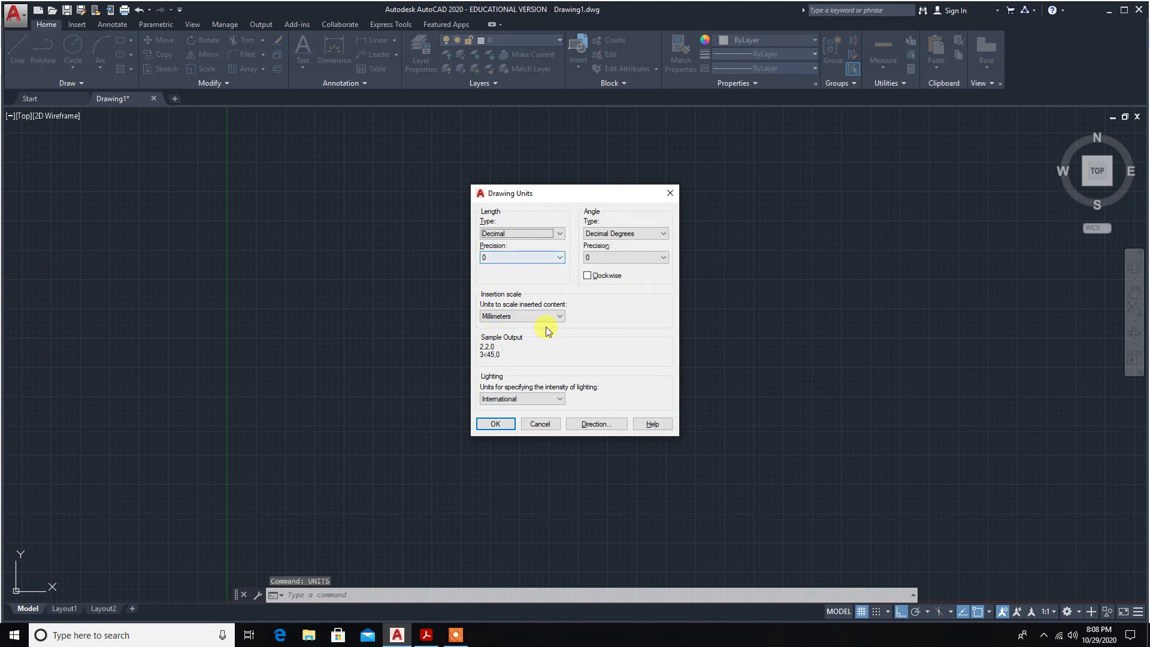
click(495, 423)
Set the model space limits from 0,0 to 297,210.
click(307, 594)
text(limits)
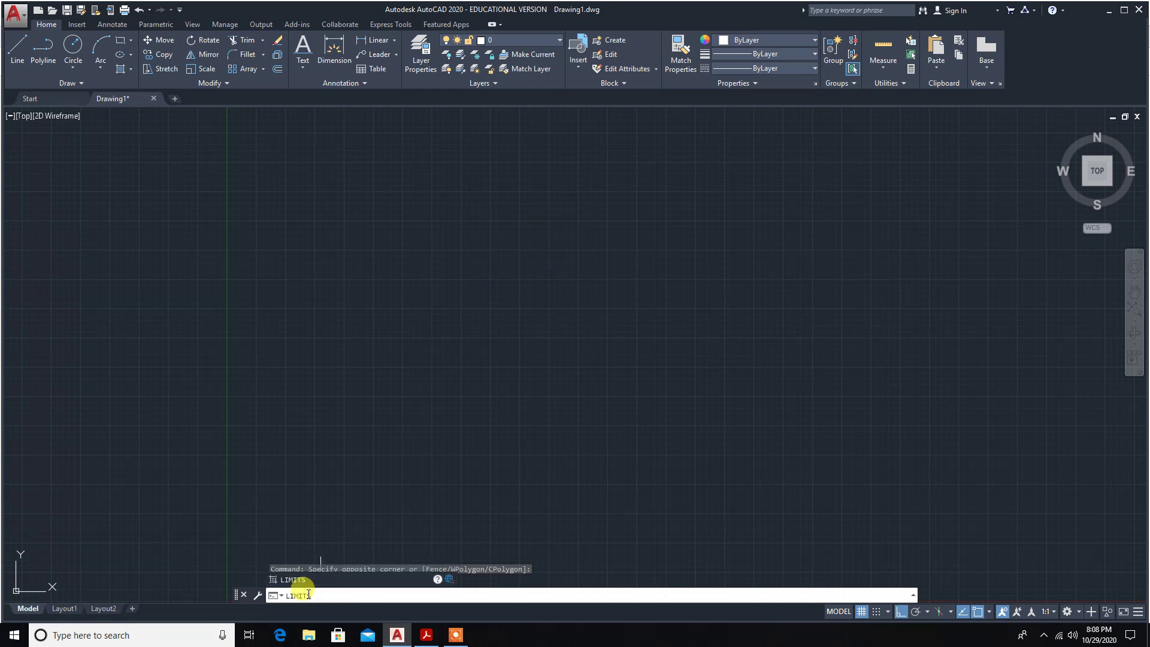
key(Return)
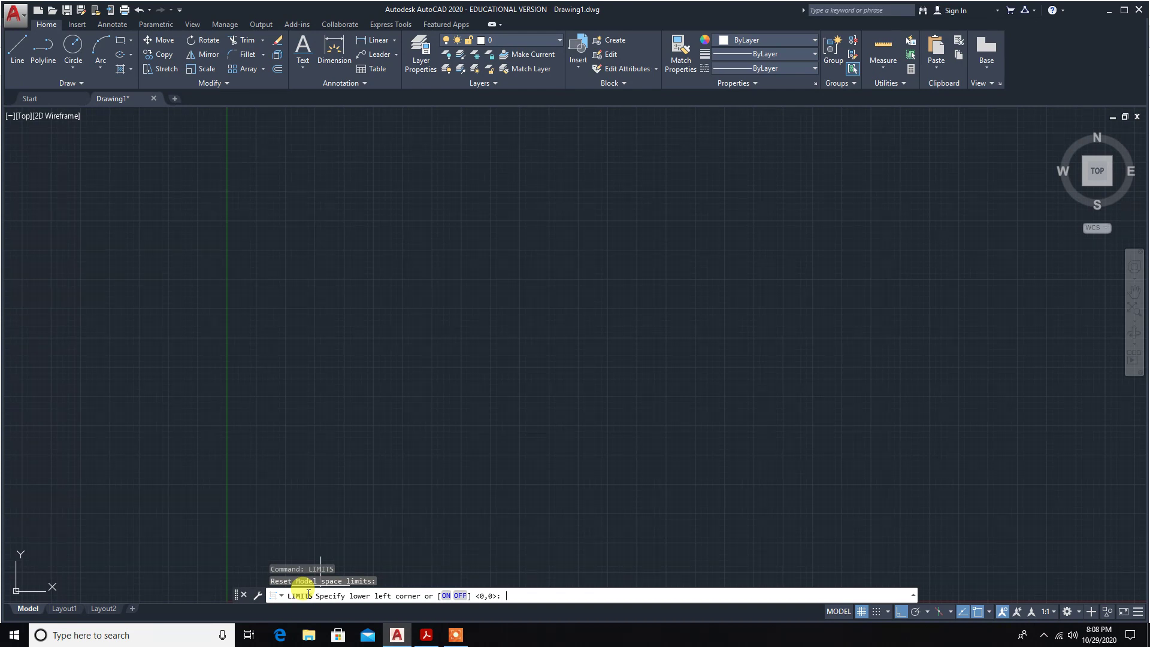
key(Return)
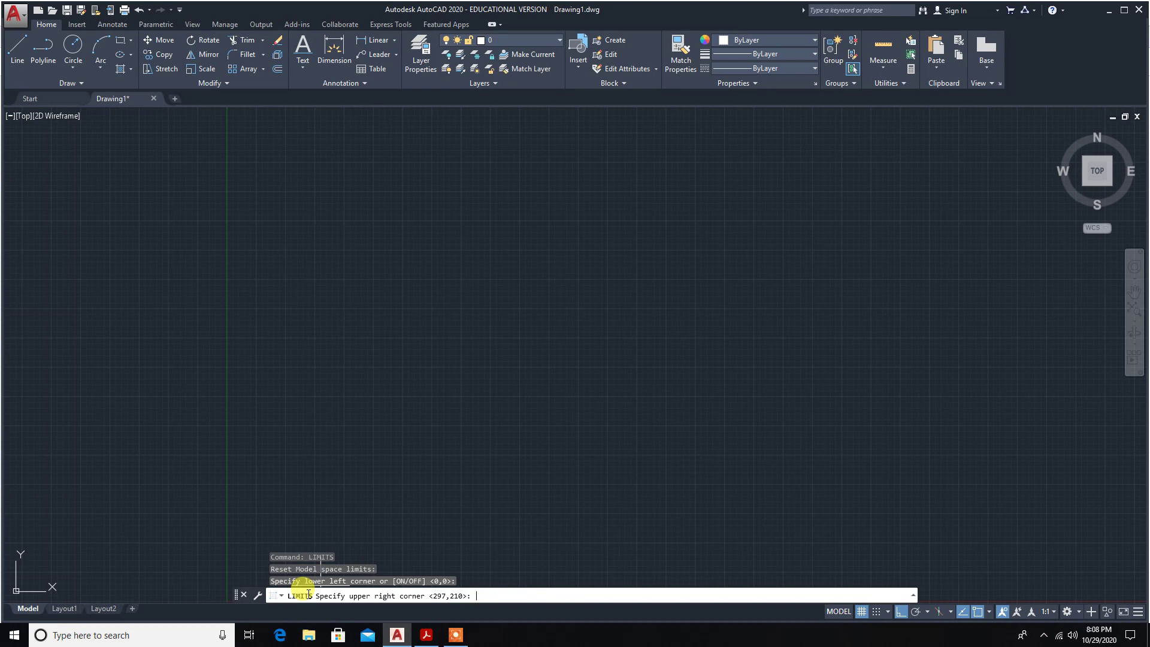
key(Return)
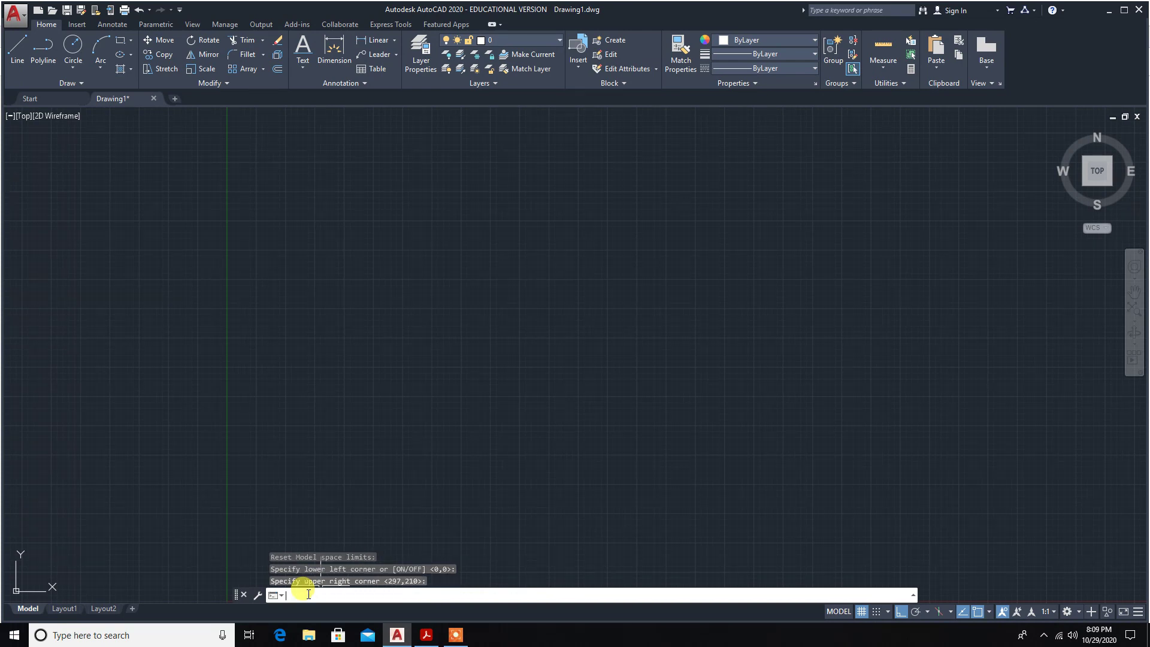
Zoom the view to show all of the drawing limits.
text(zoo)
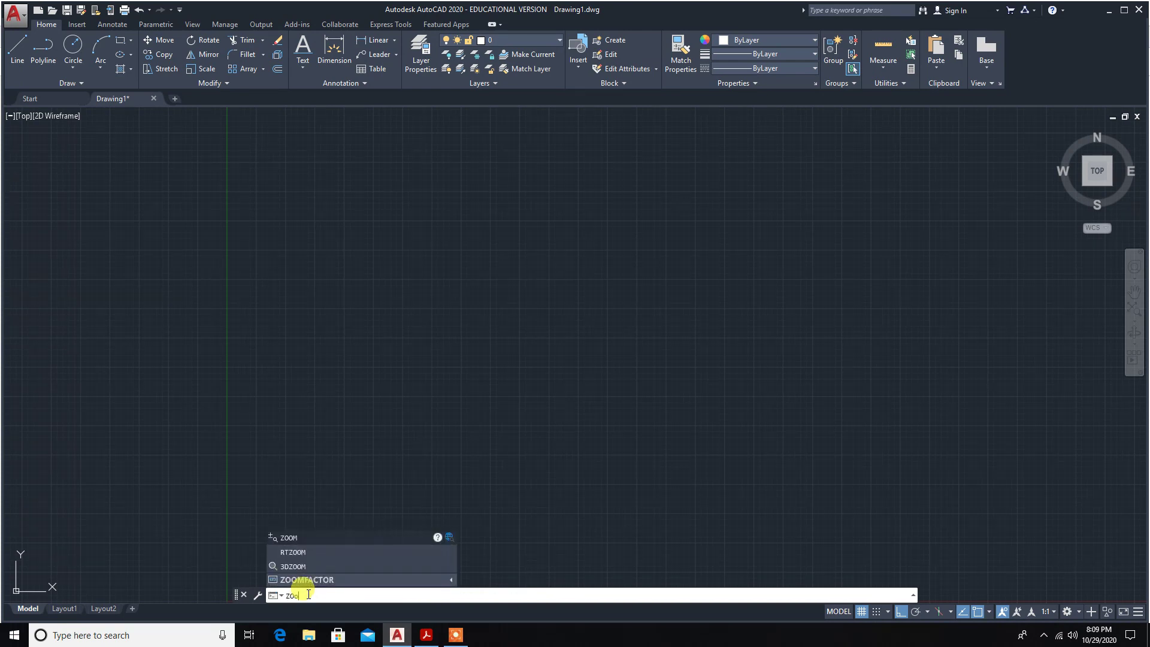
text(m)
key(Return)
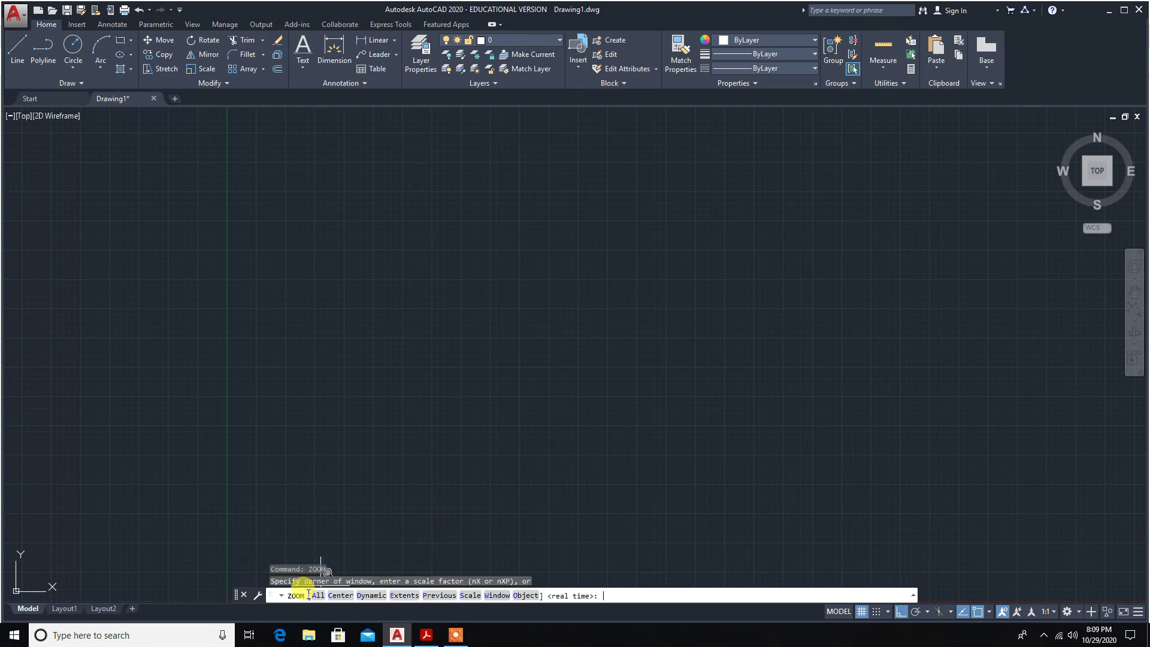
text(a)
key(Return)
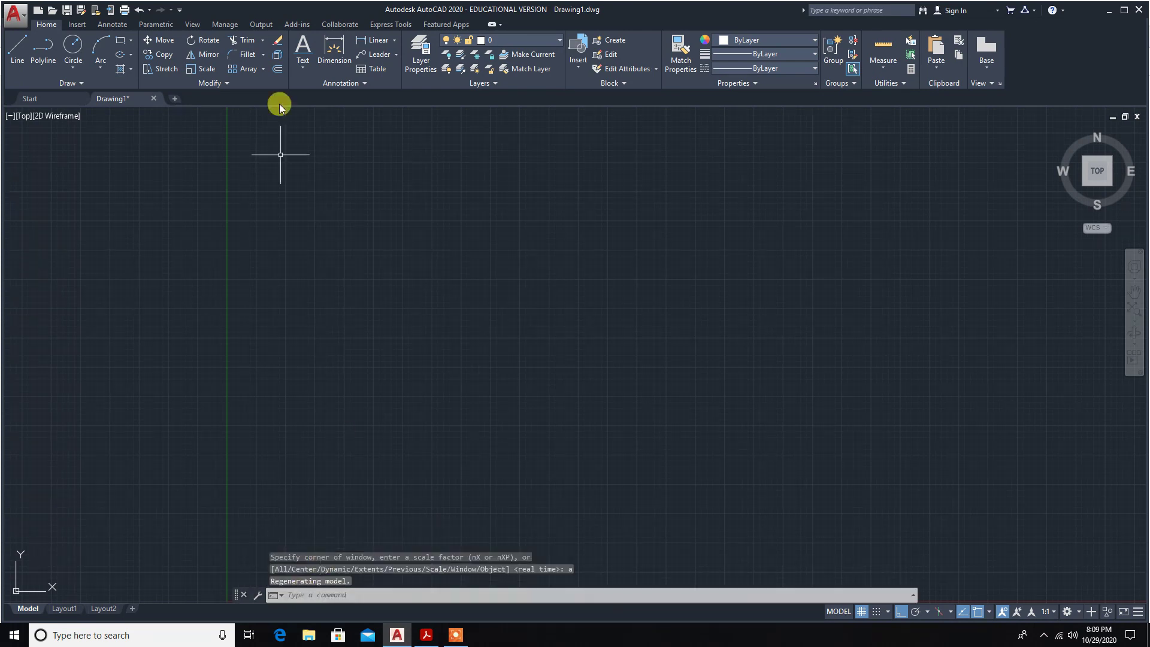
Draw a long horizontal reference line across the middle of the drawing area.
click(14, 53)
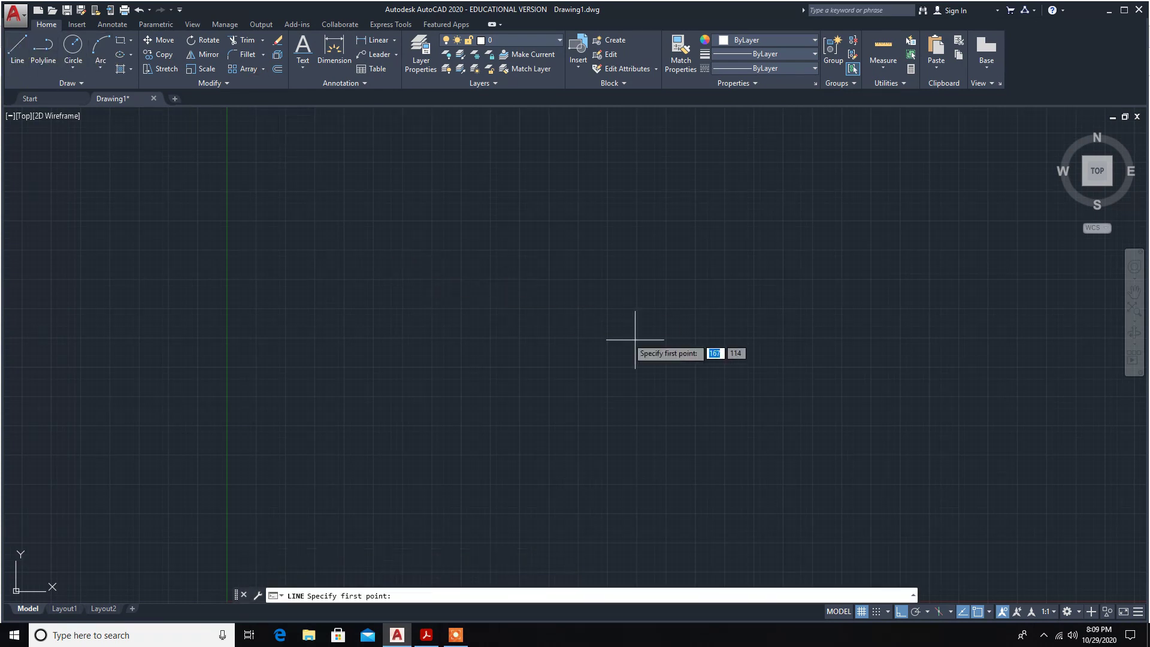
click(488, 336)
click(905, 336)
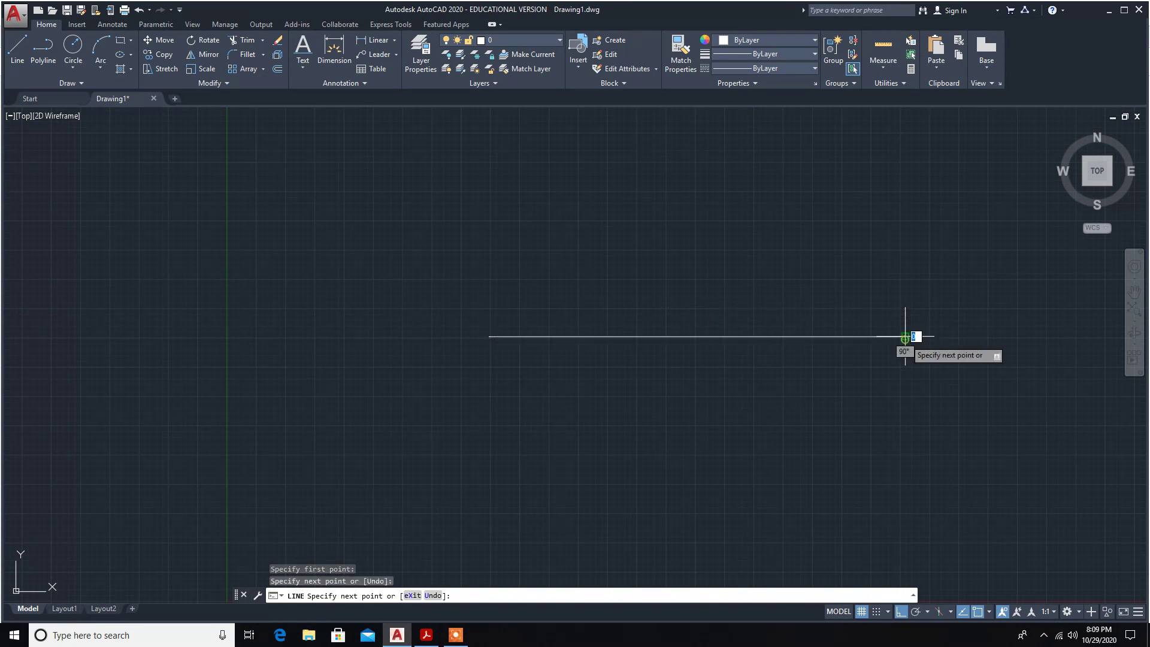
key(Escape)
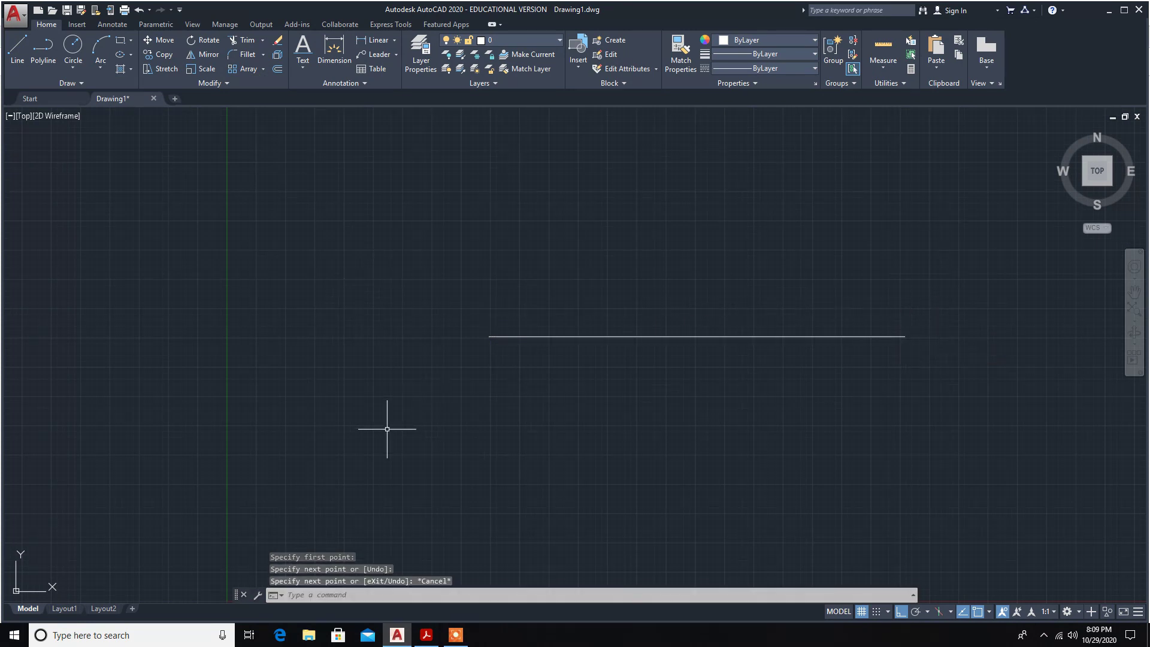
Consult problem a in the exercise PDF, return to AutoCAD, and set a new line's aids to 45° polar tracking with object snap off.
click(431, 636)
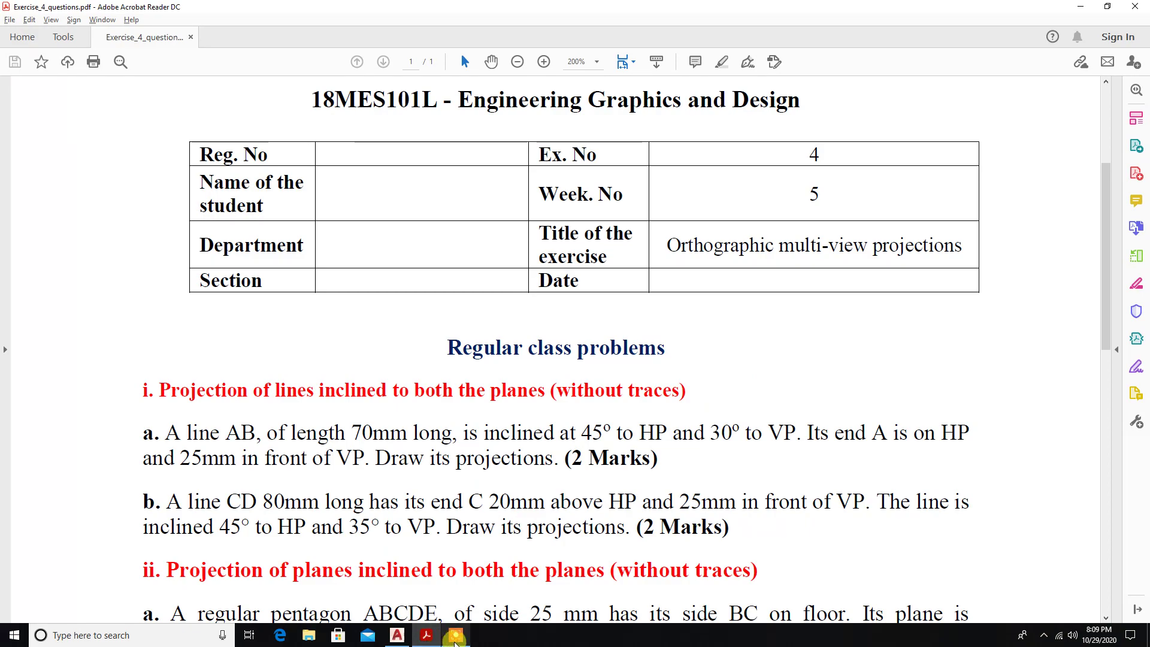
click(397, 635)
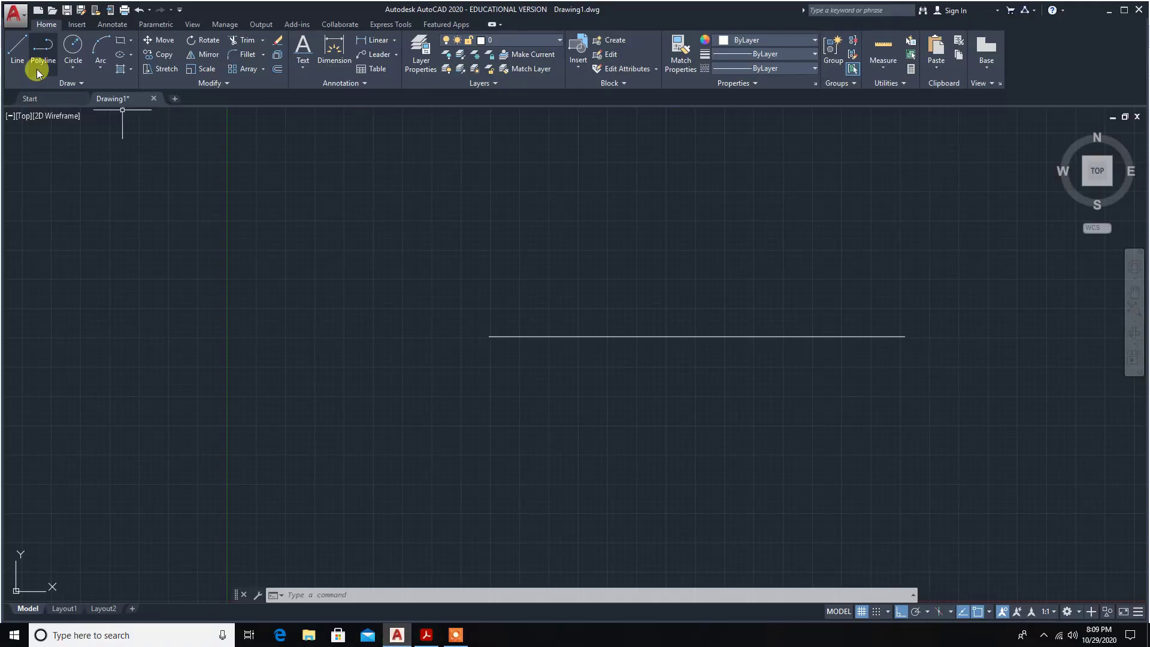
click(15, 51)
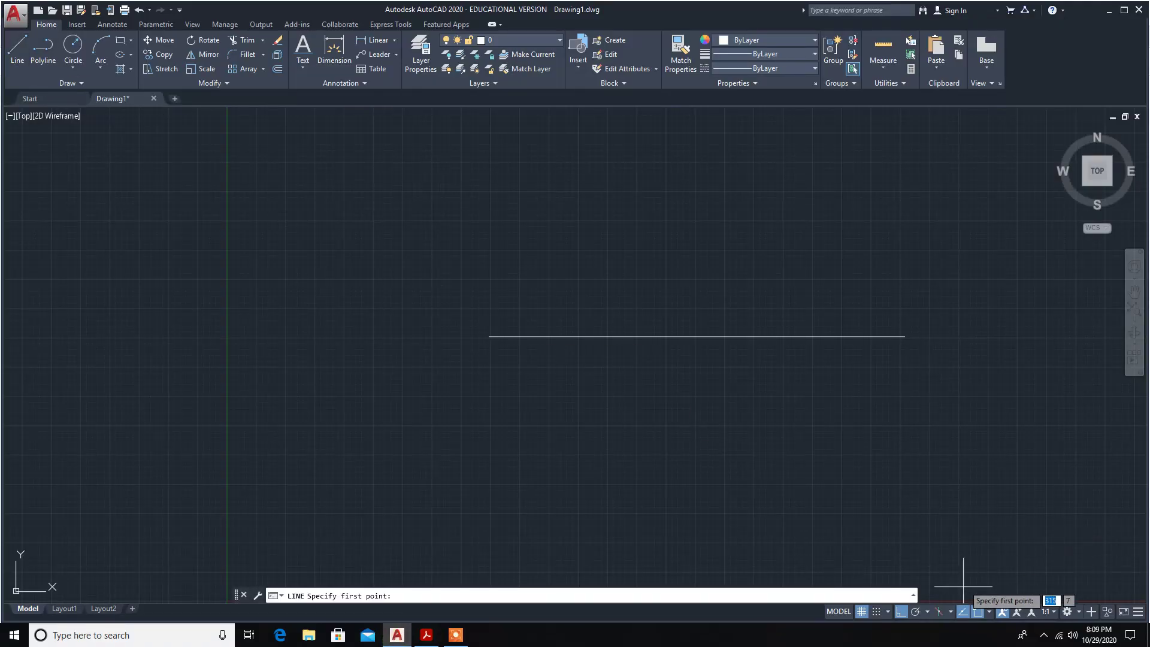
click(918, 612)
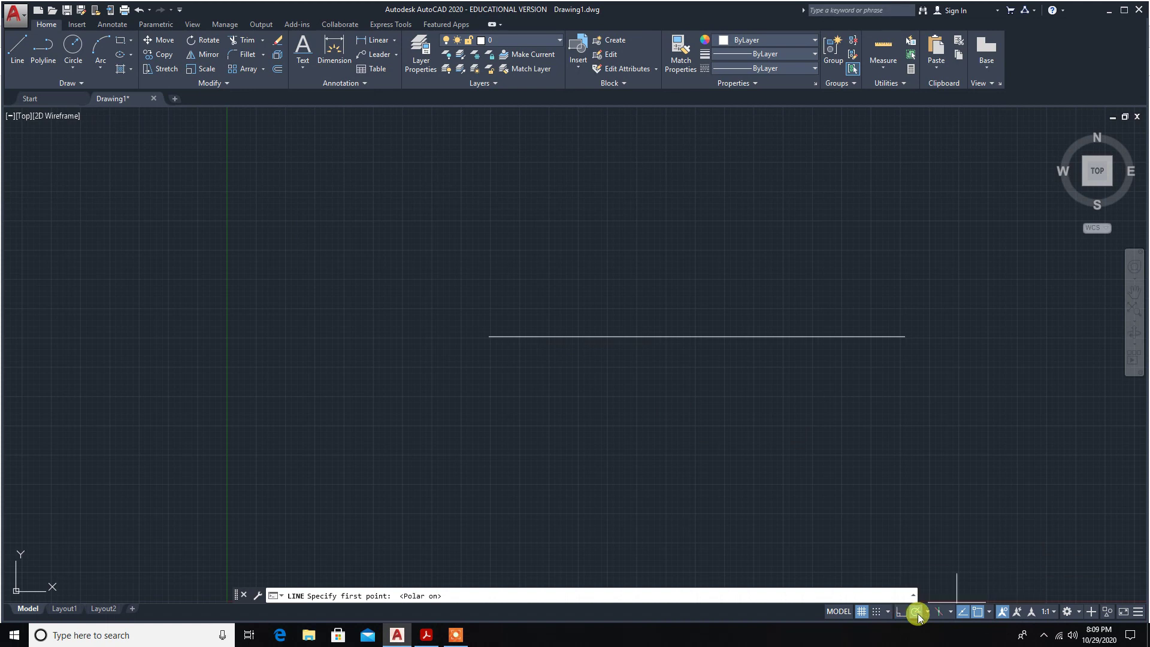
click(925, 613)
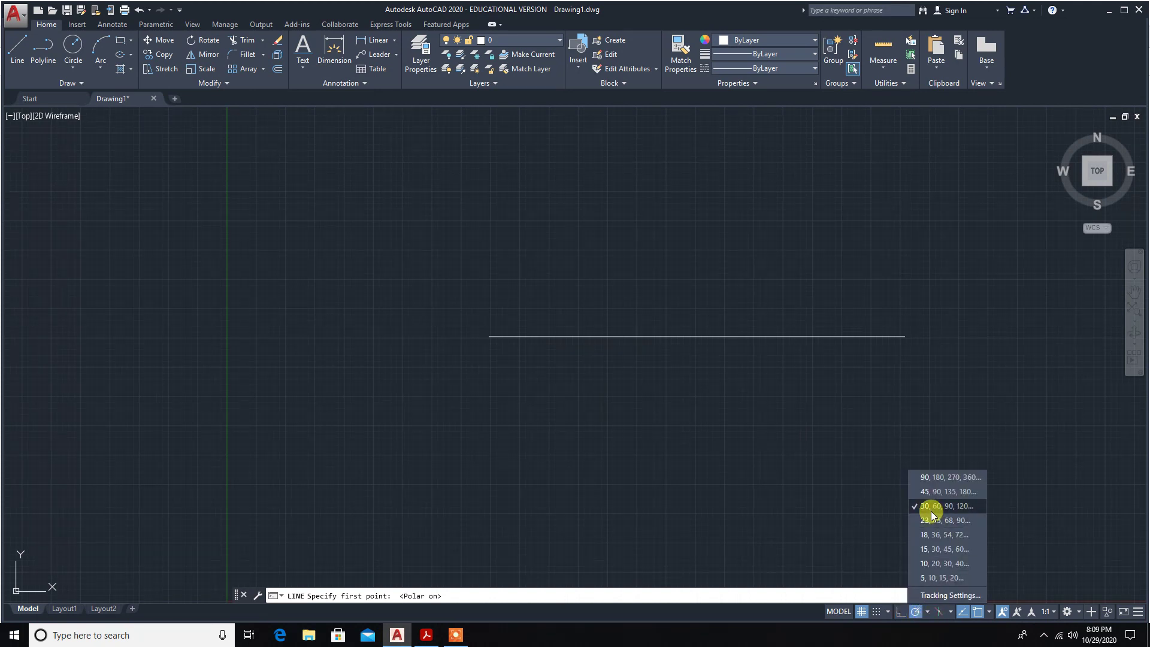
click(915, 493)
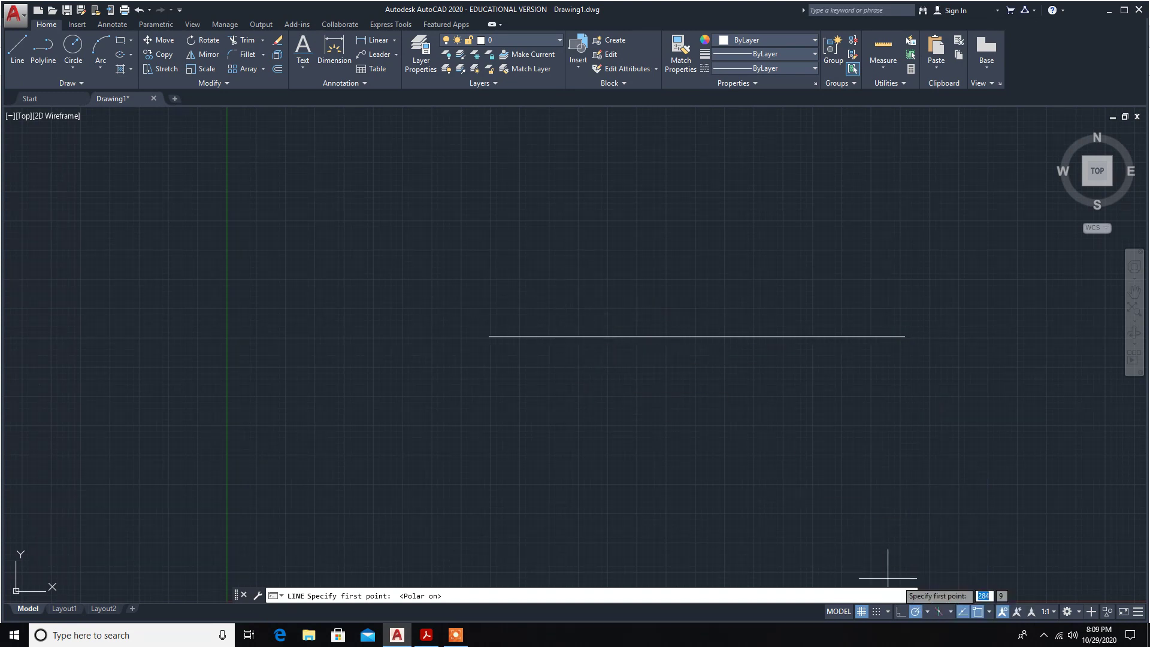
click(979, 611)
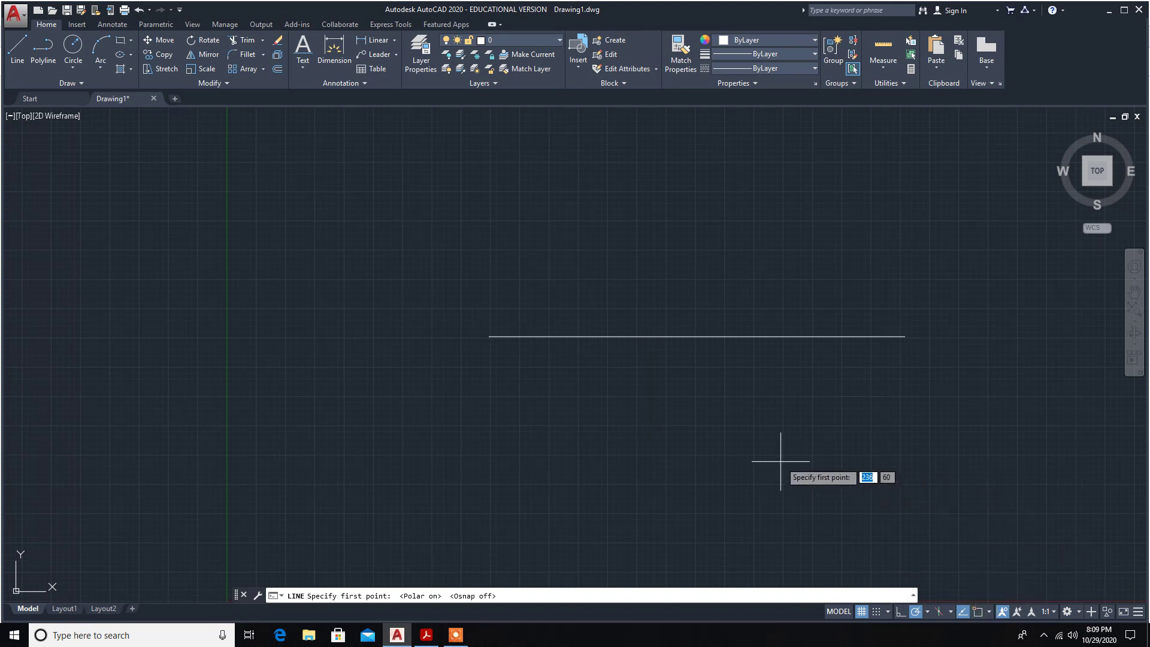
Draw a 70 mm line rising at 45° from a point near the start of the horizontal reference line.
click(546, 337)
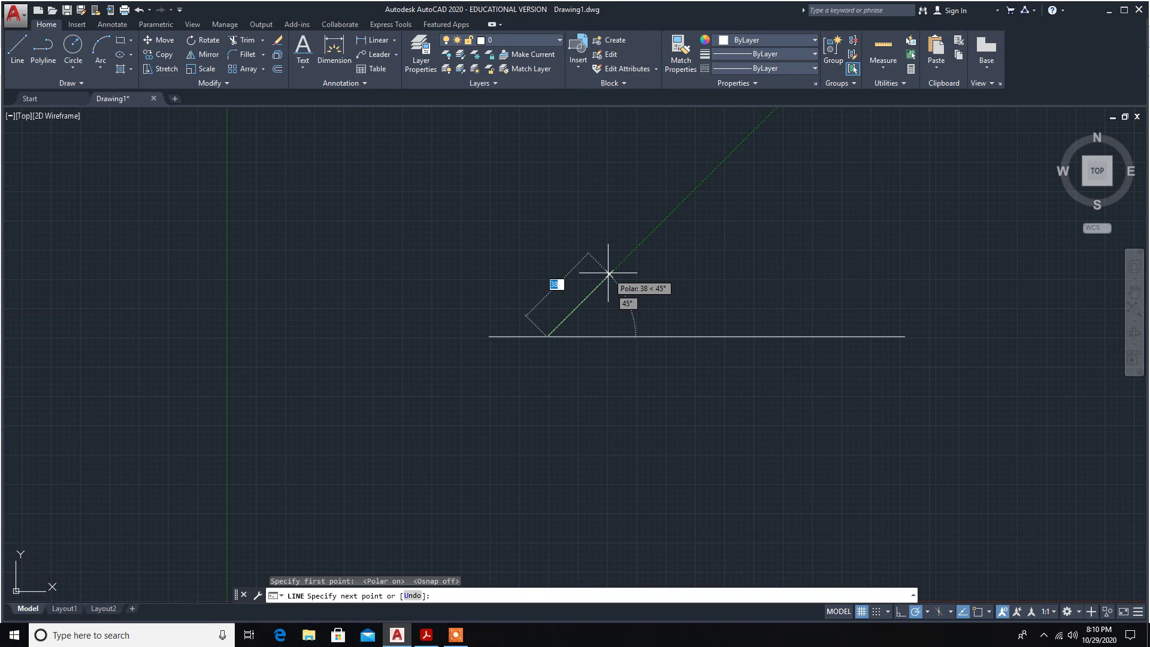
text(70)
key(Return)
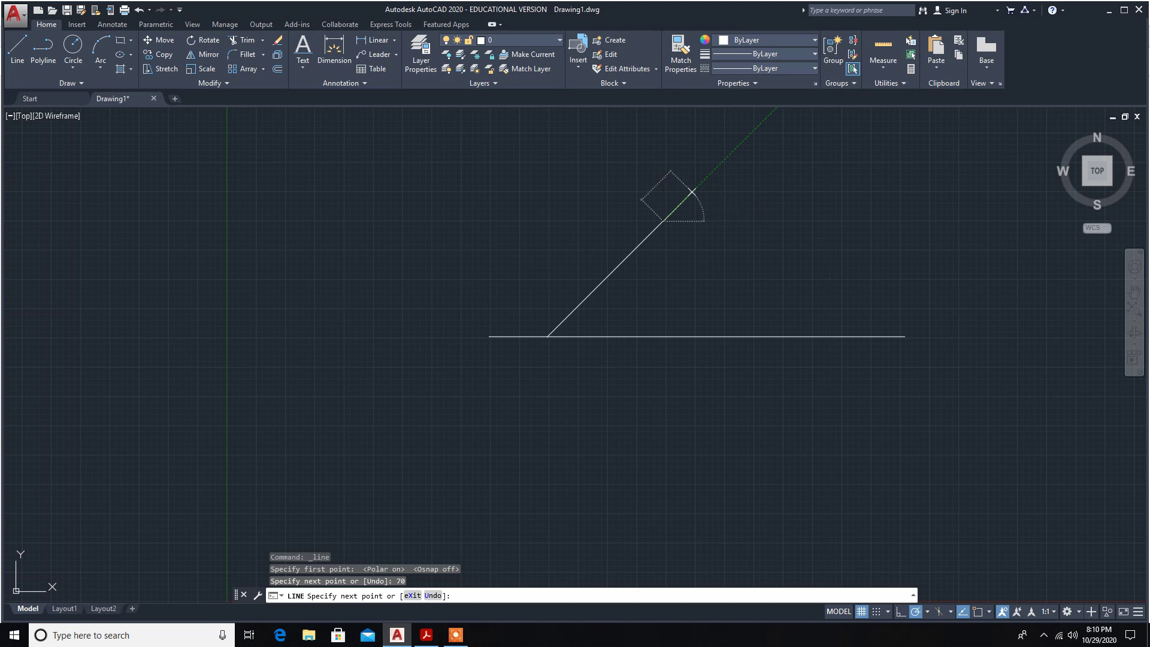
key(Escape)
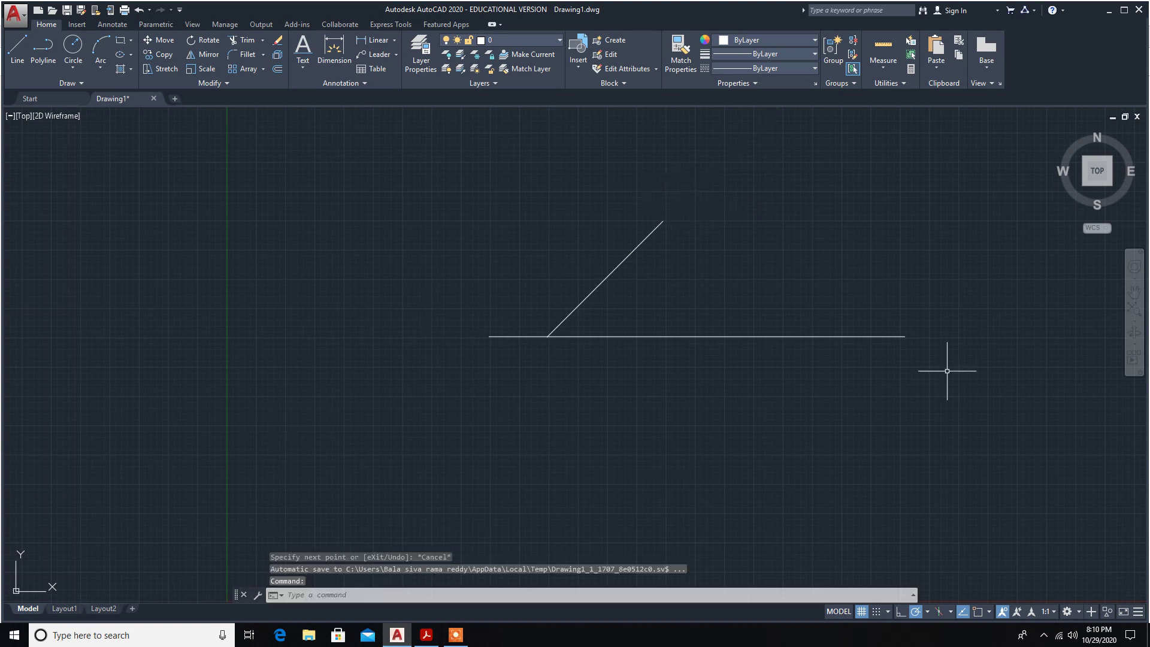
Turn object snap on, recheck the exercise PDF, and draw a 25 mm line straight down from the inclined line's lower end.
click(978, 612)
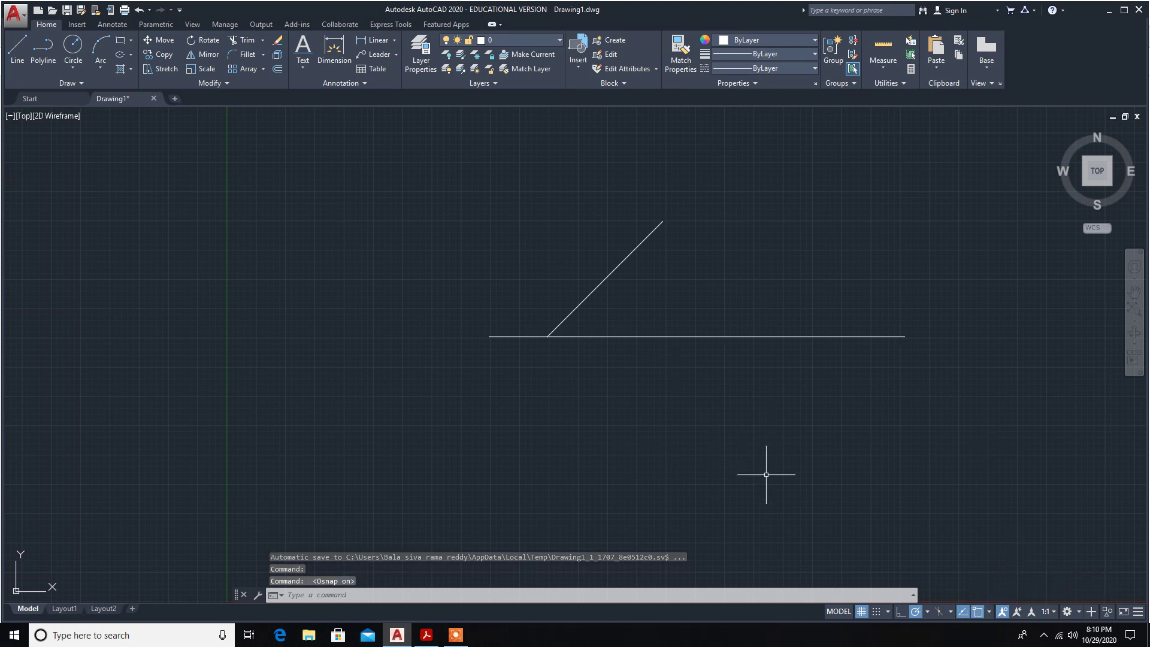
click(15, 57)
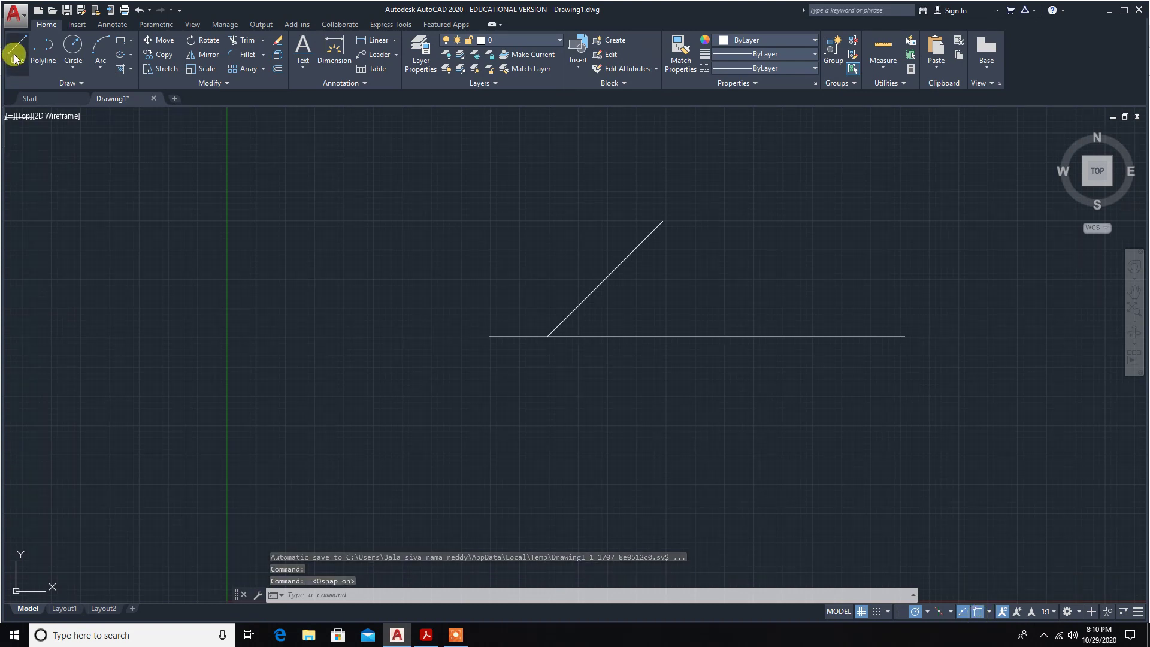
click(14, 56)
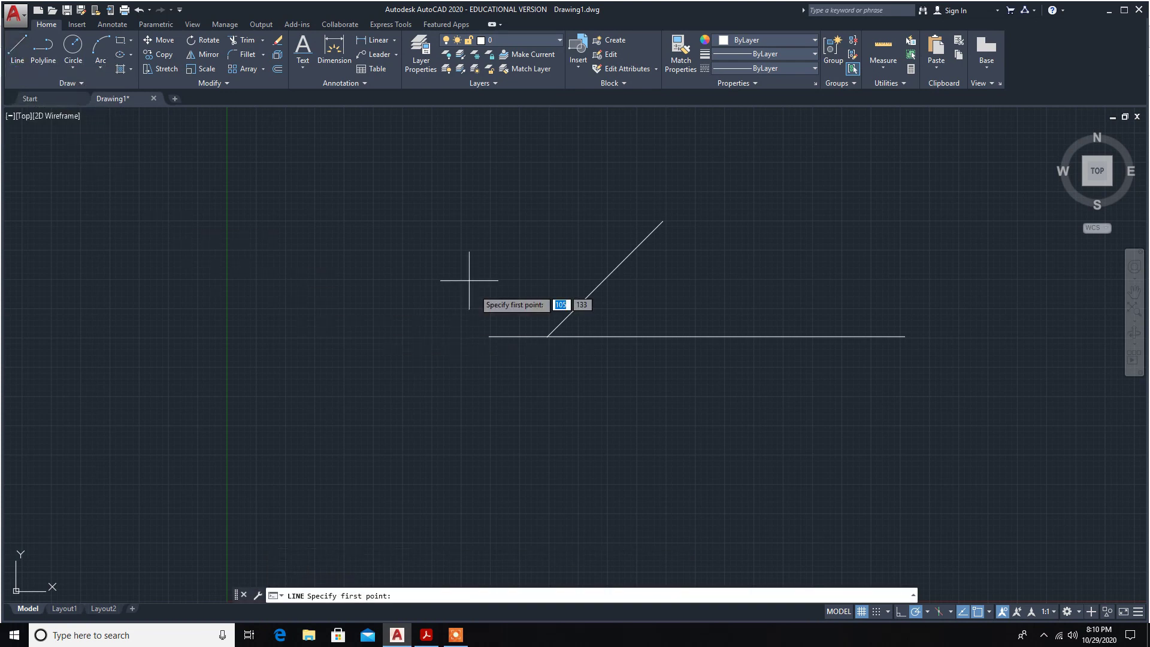
click(420, 640)
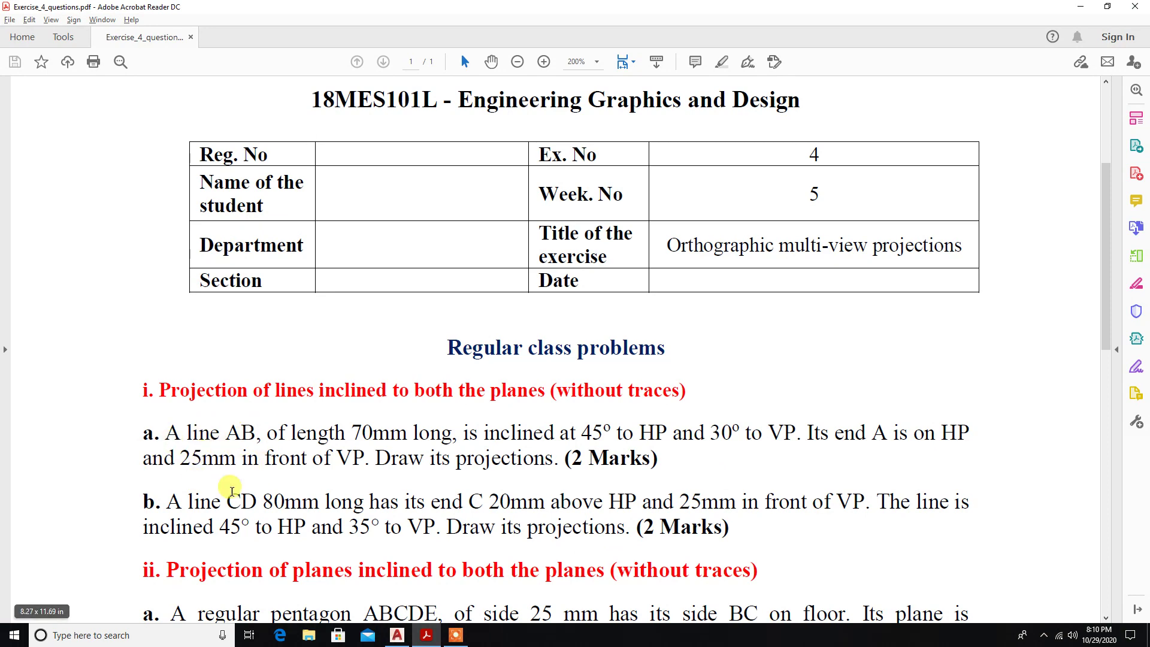
click(397, 636)
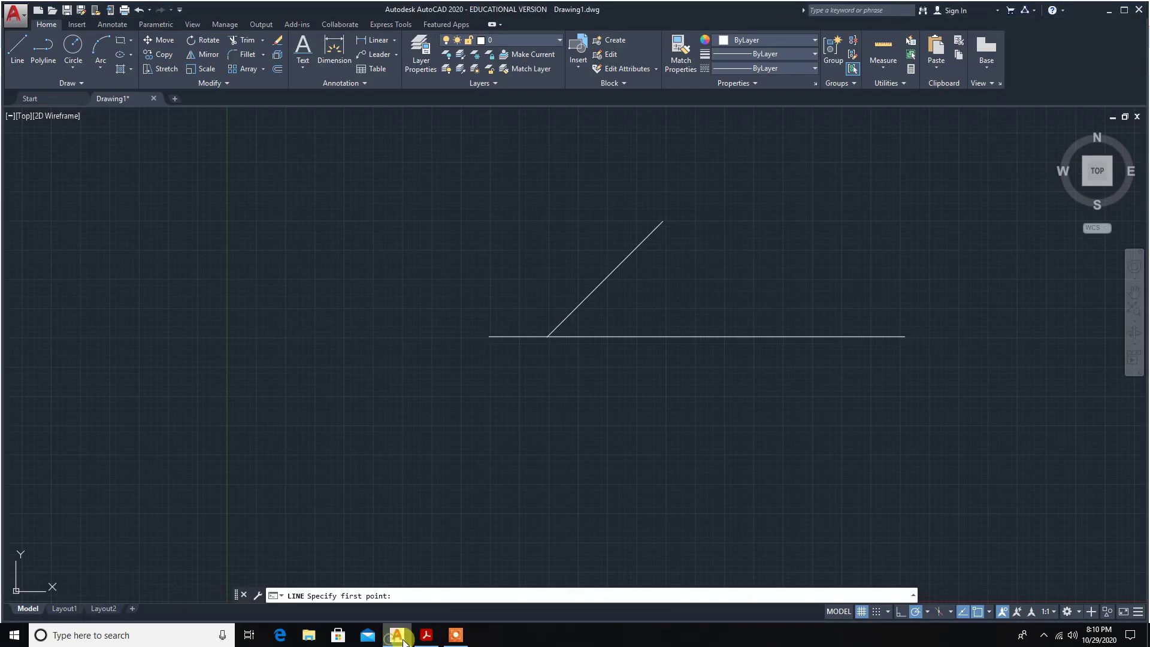
click(547, 336)
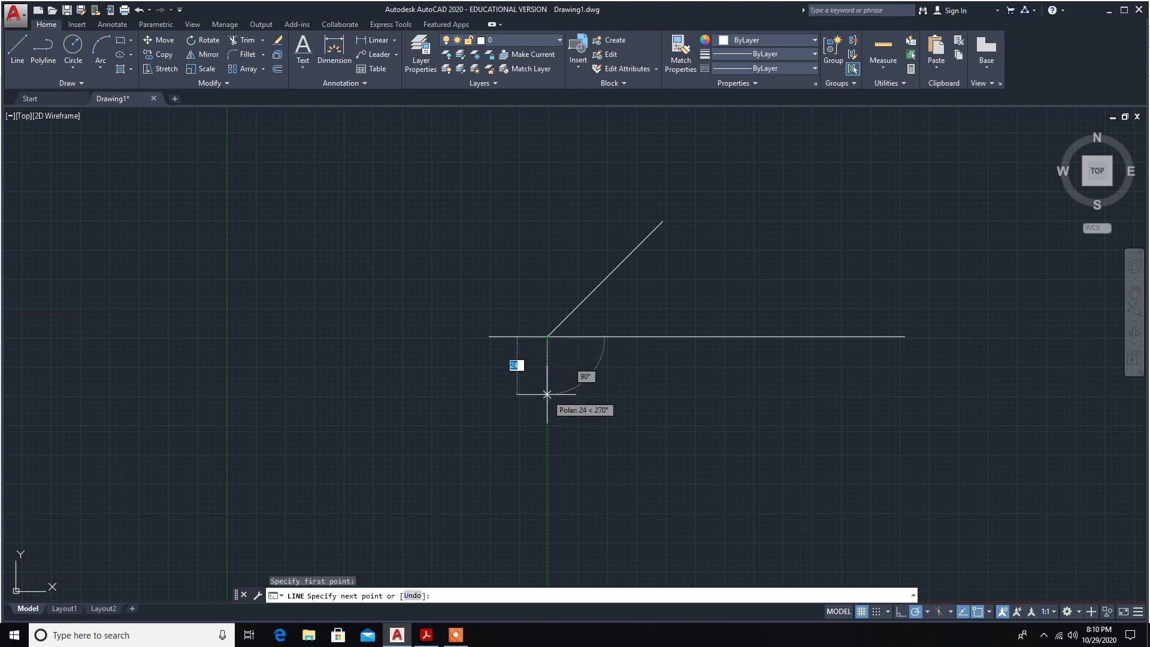
text(25)
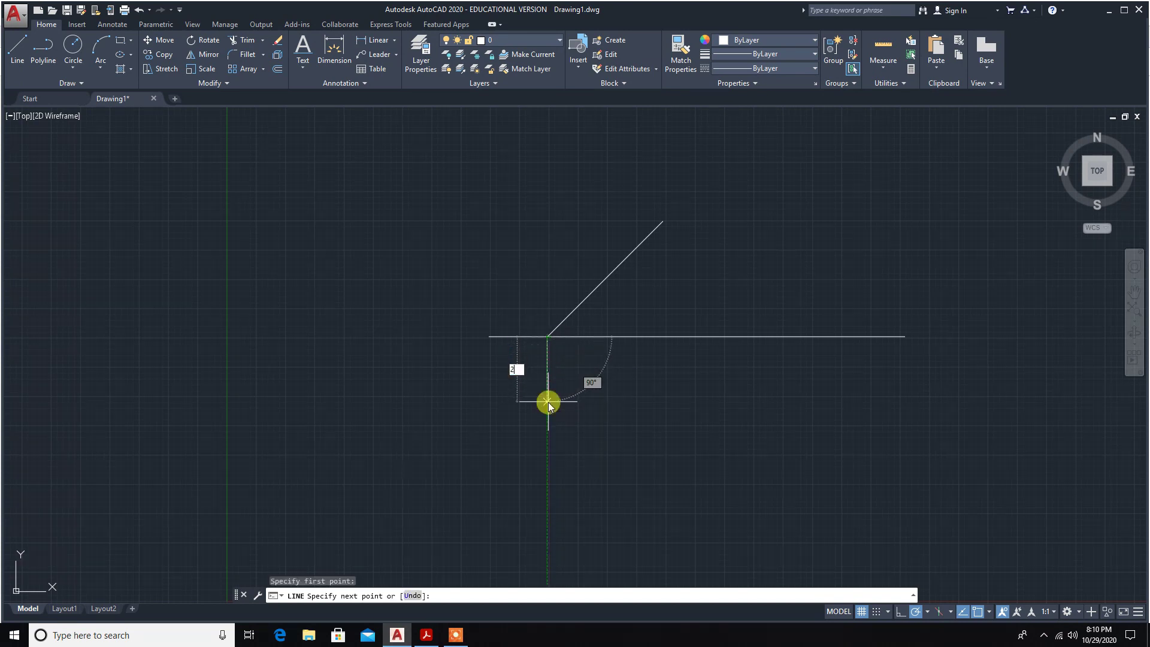
key(Return)
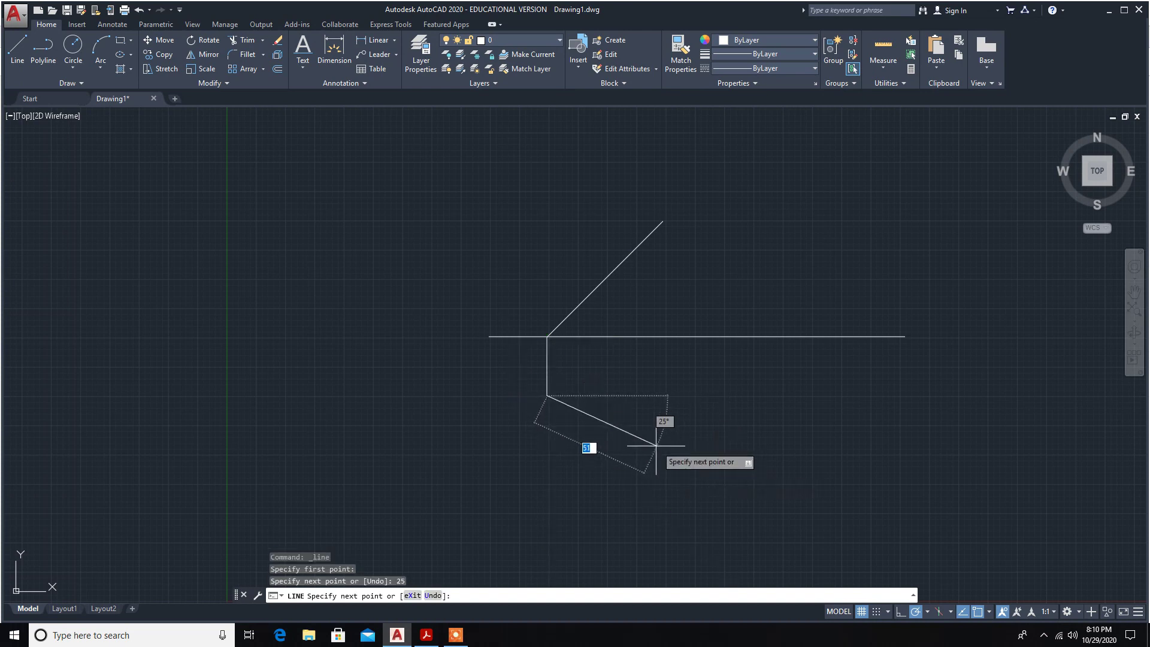
Check the VP inclination in the exercise PDF and set polar tracking to 30° increments for the next line segment.
click(427, 635)
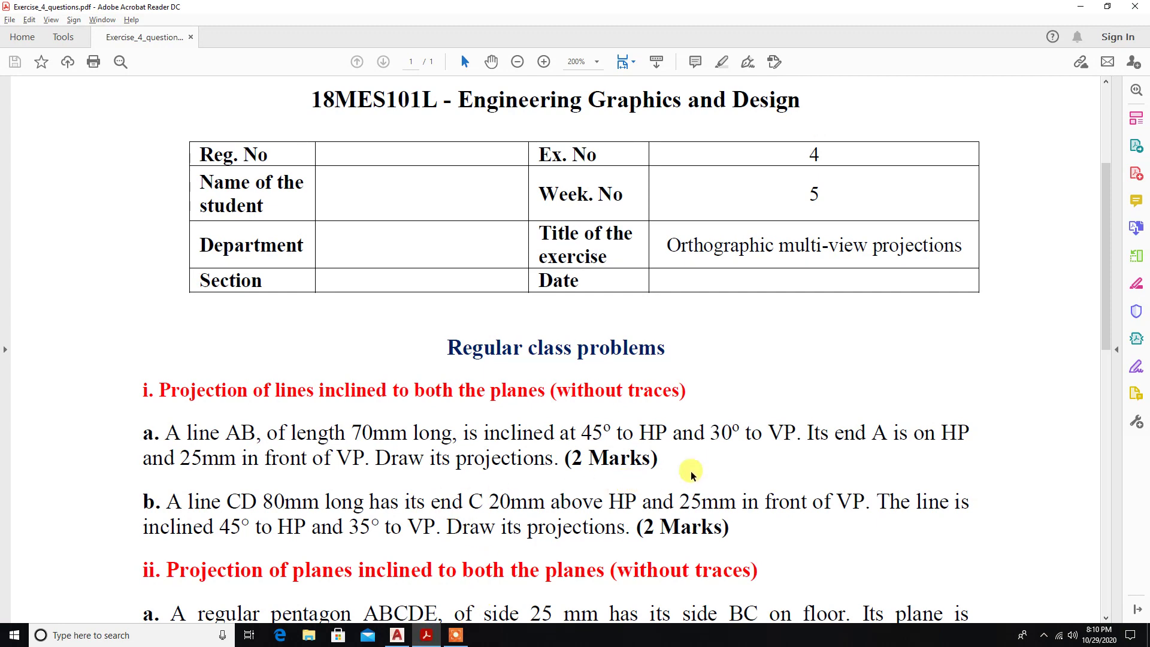
click(400, 639)
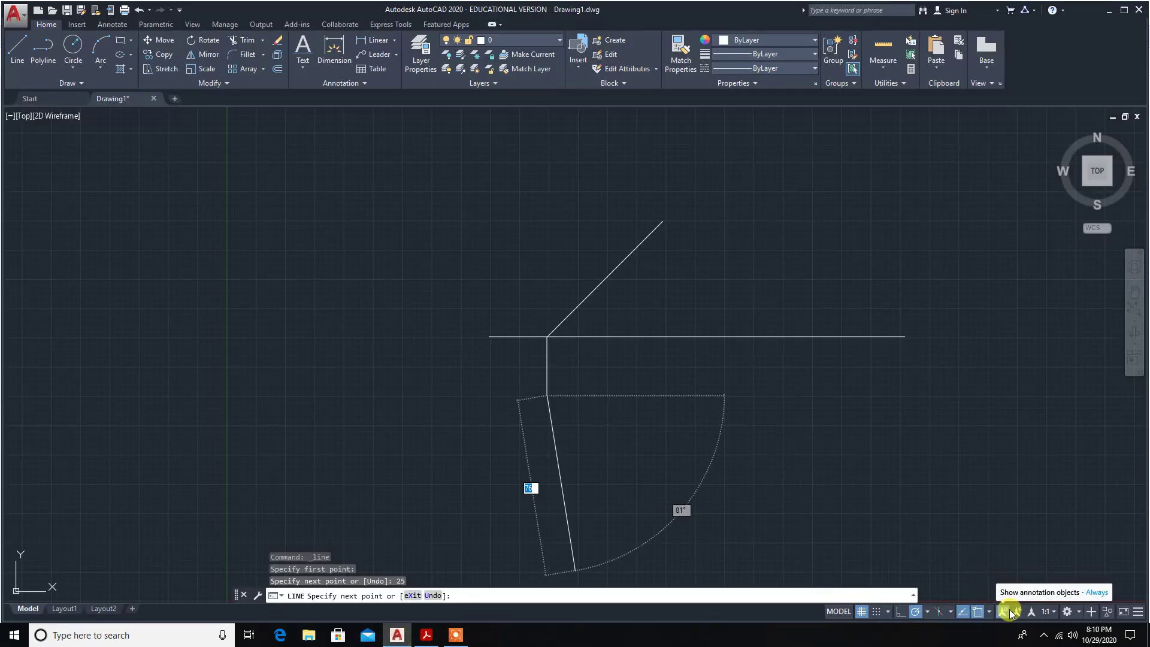
click(927, 611)
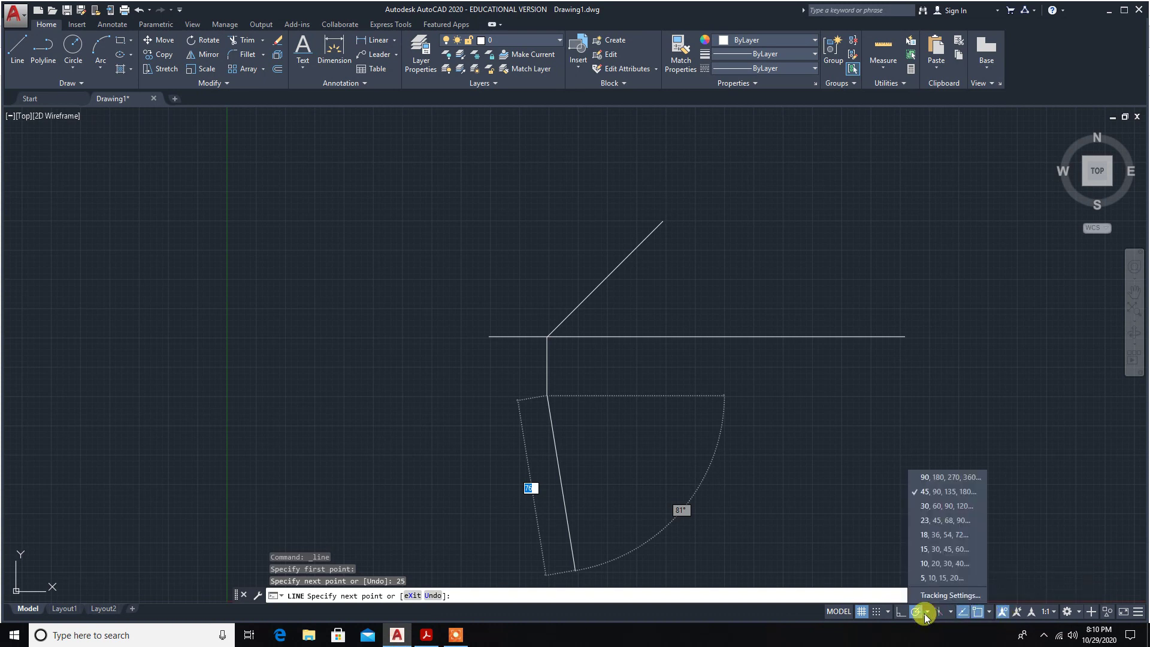
click(921, 506)
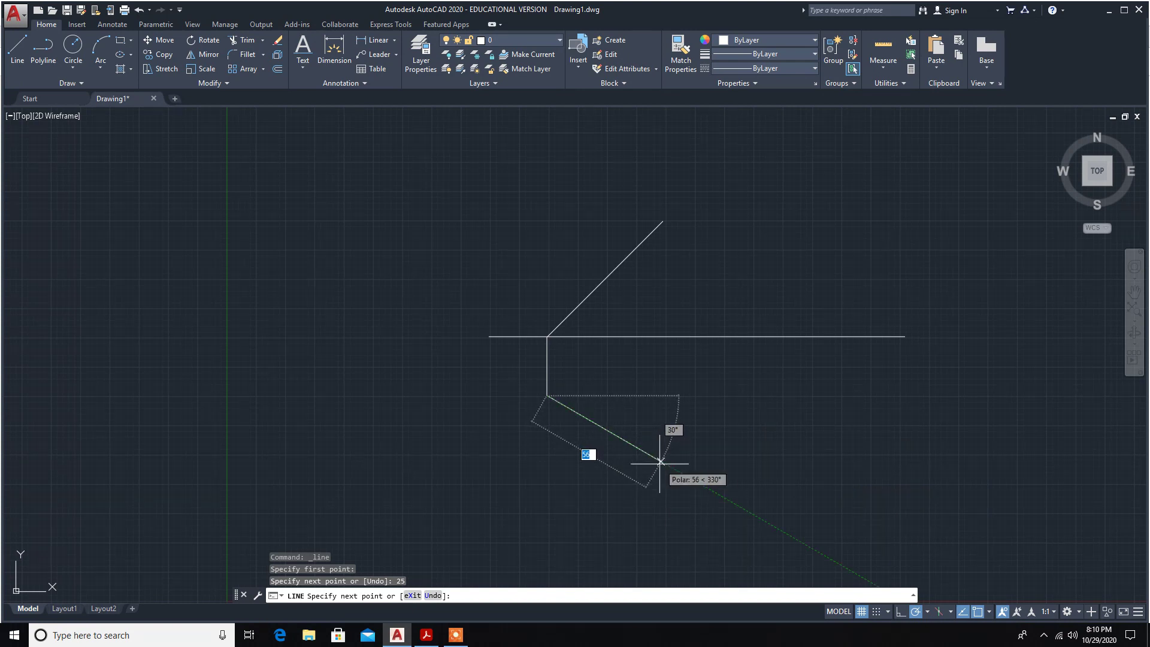
Draw a 70 mm line sloping 30° below horizontal to the right from the lower end of the 25 mm vertical line.
text(70)
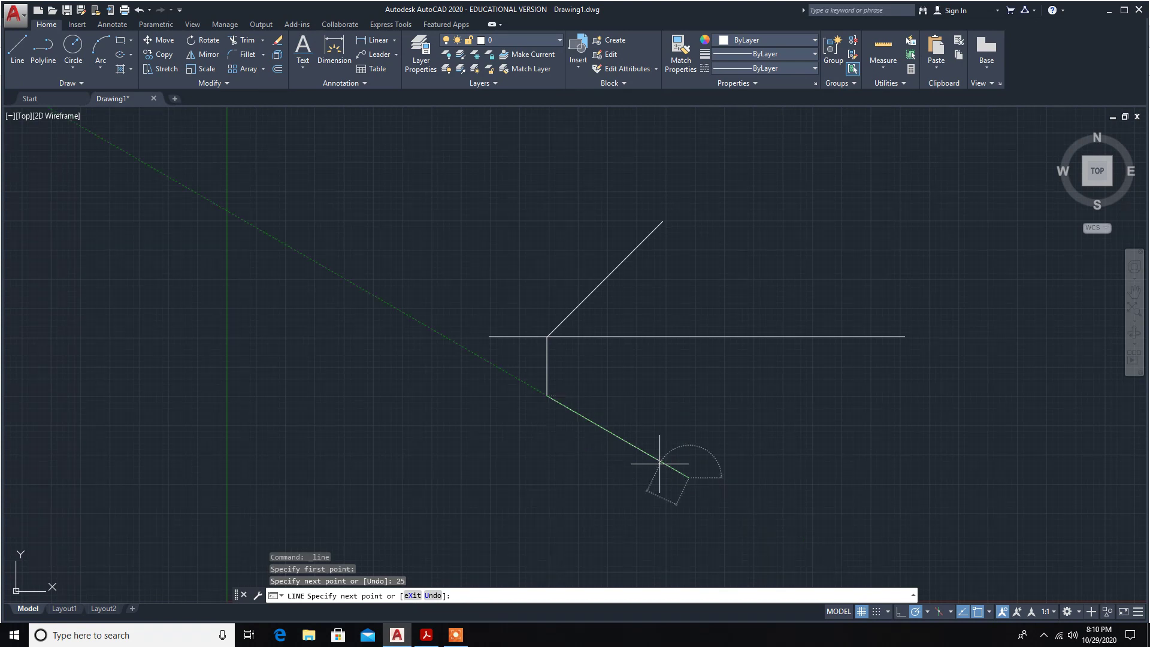
key(Return)
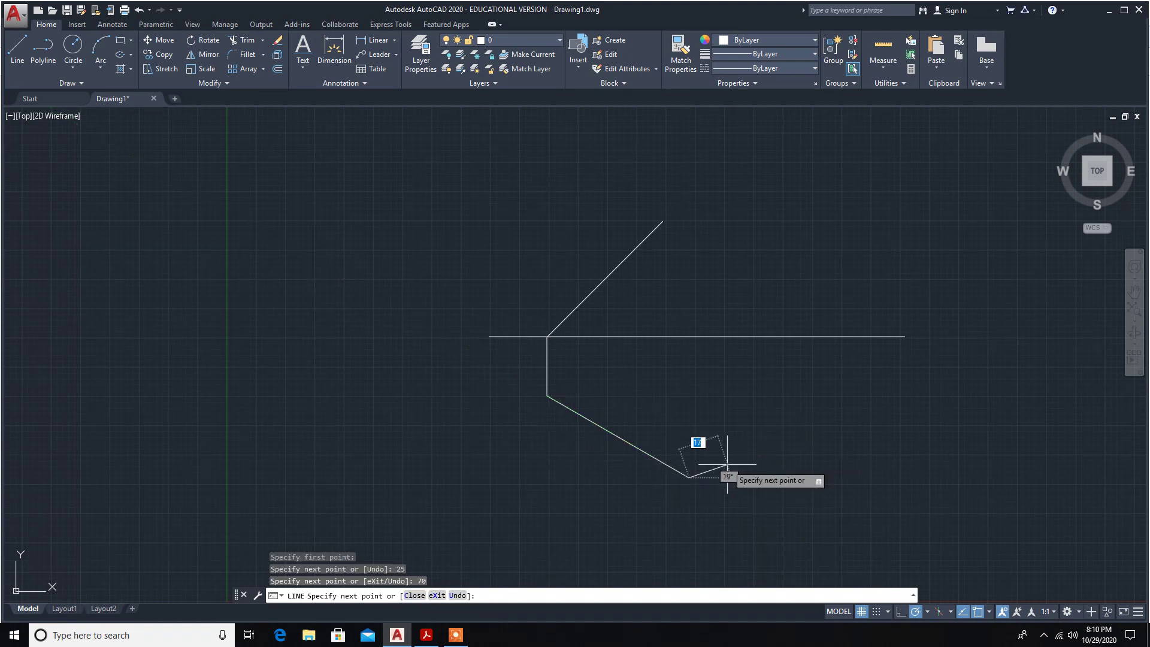
key(Escape)
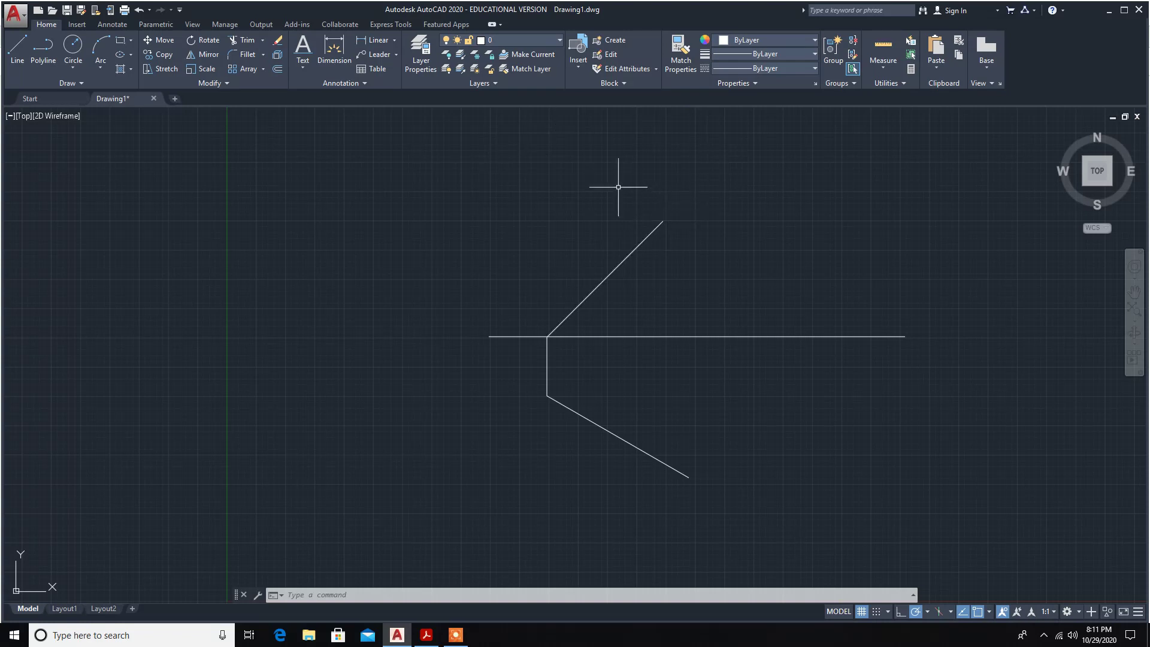
Draw a horizontal line leftward from the upper end of the 45° line, extending past its lower end.
click(14, 54)
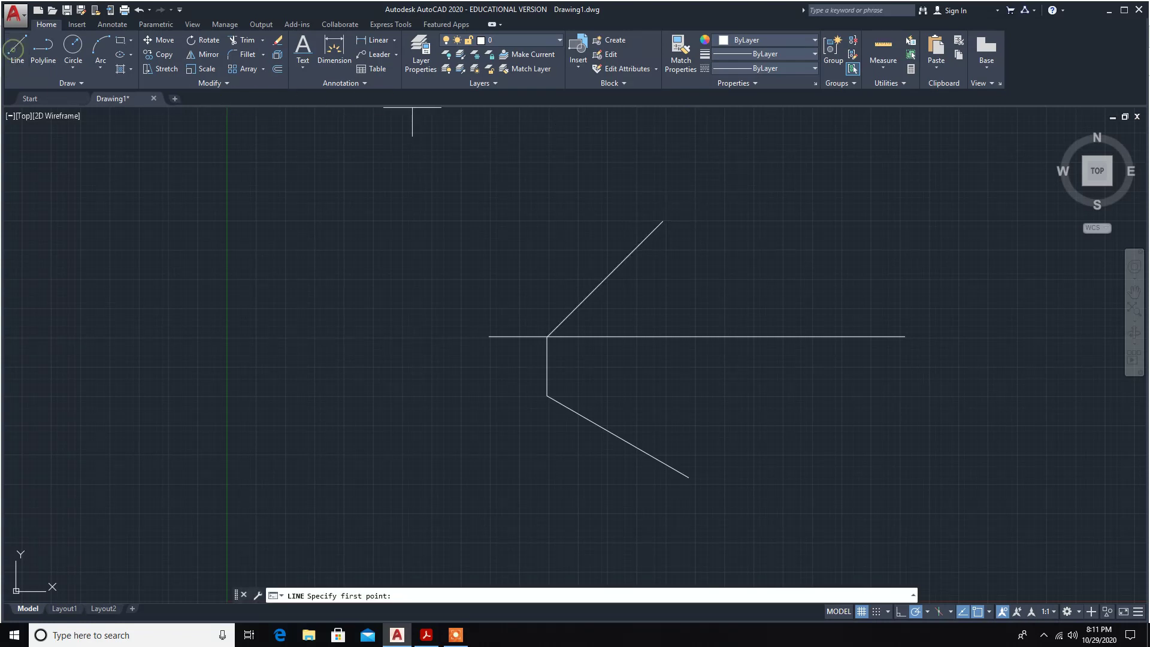
click(663, 221)
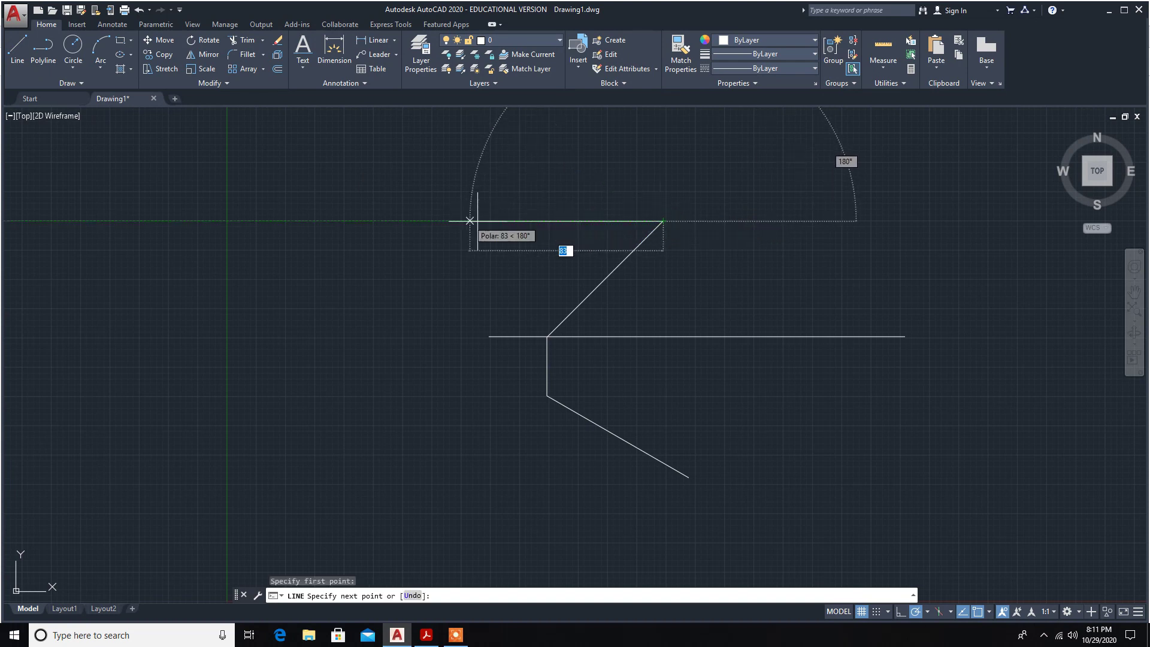
click(492, 221)
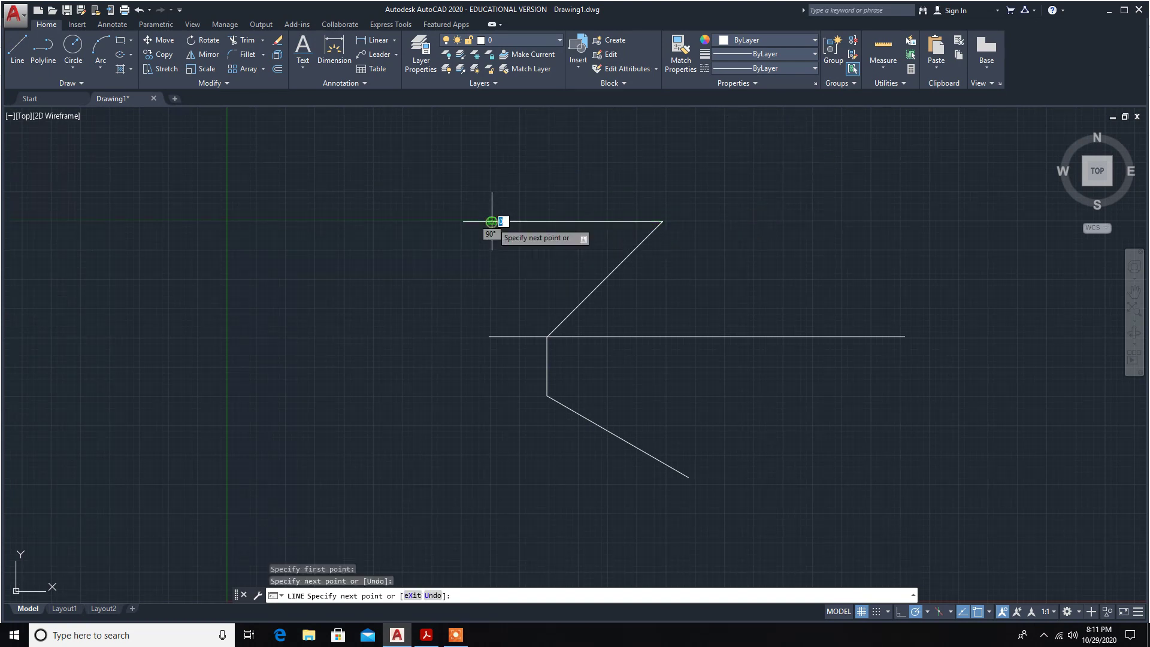
key(Escape)
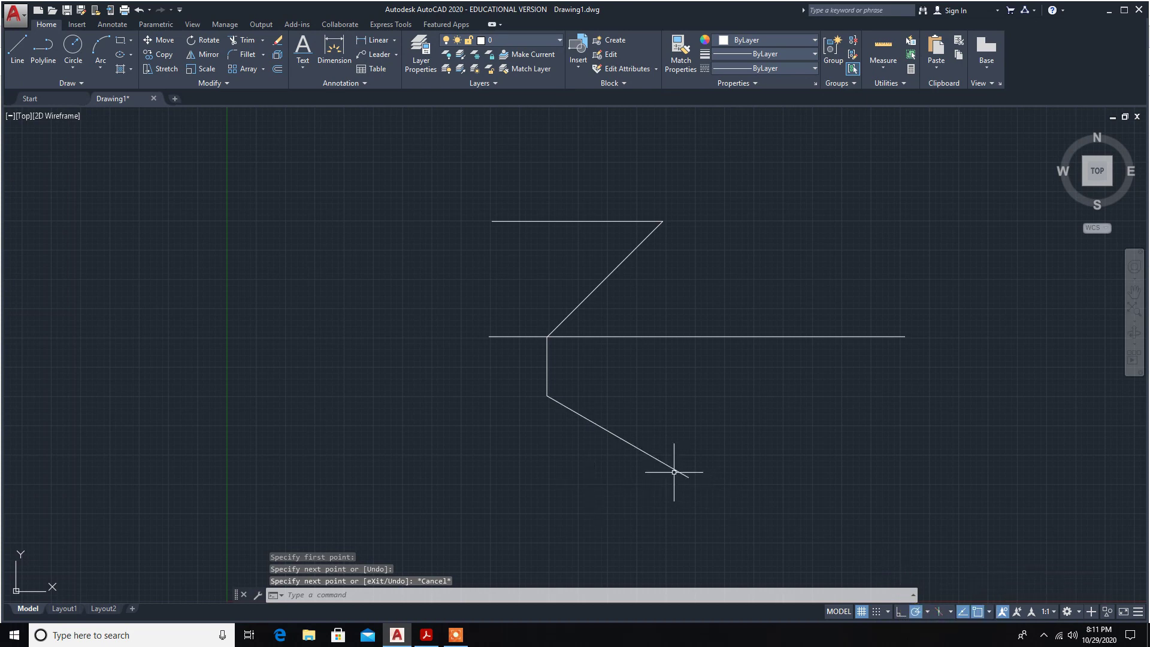
Draw a horizontal line leftward from the lower end of the 30° line, extending past the 25 mm vertical line.
click(17, 49)
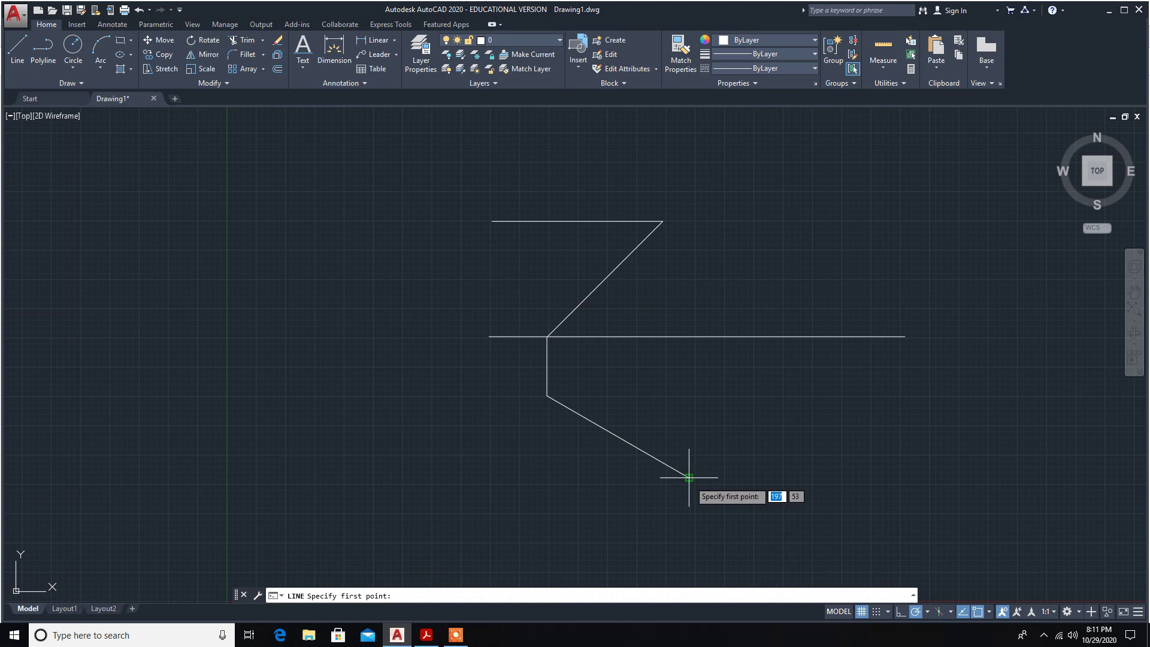
click(689, 477)
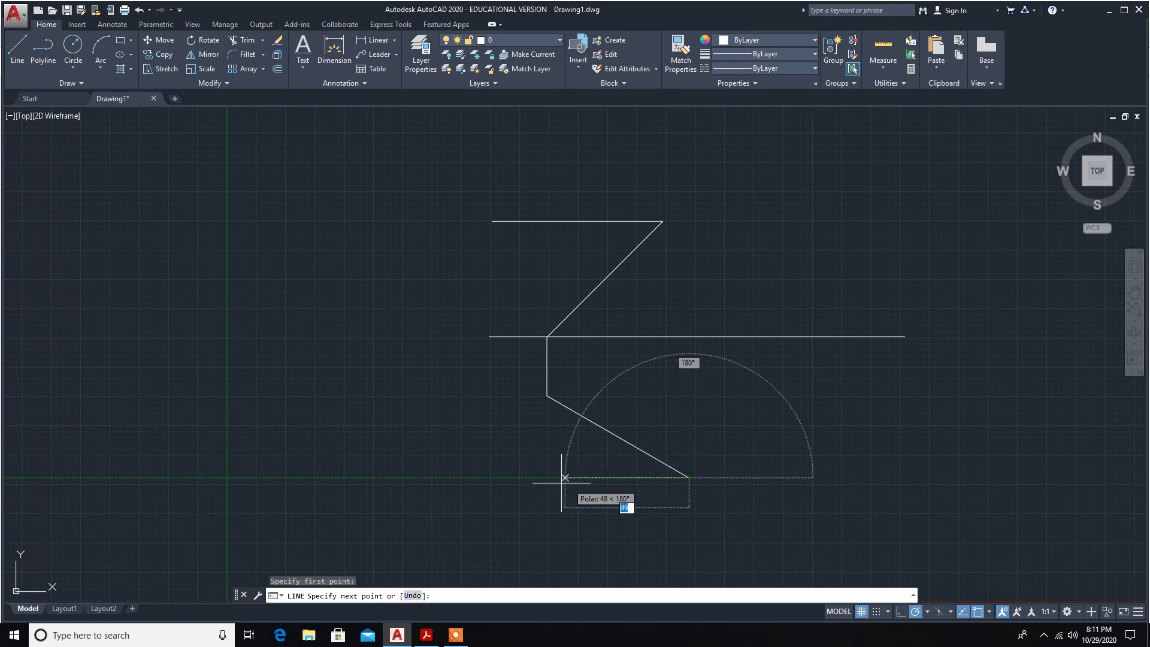
click(440, 477)
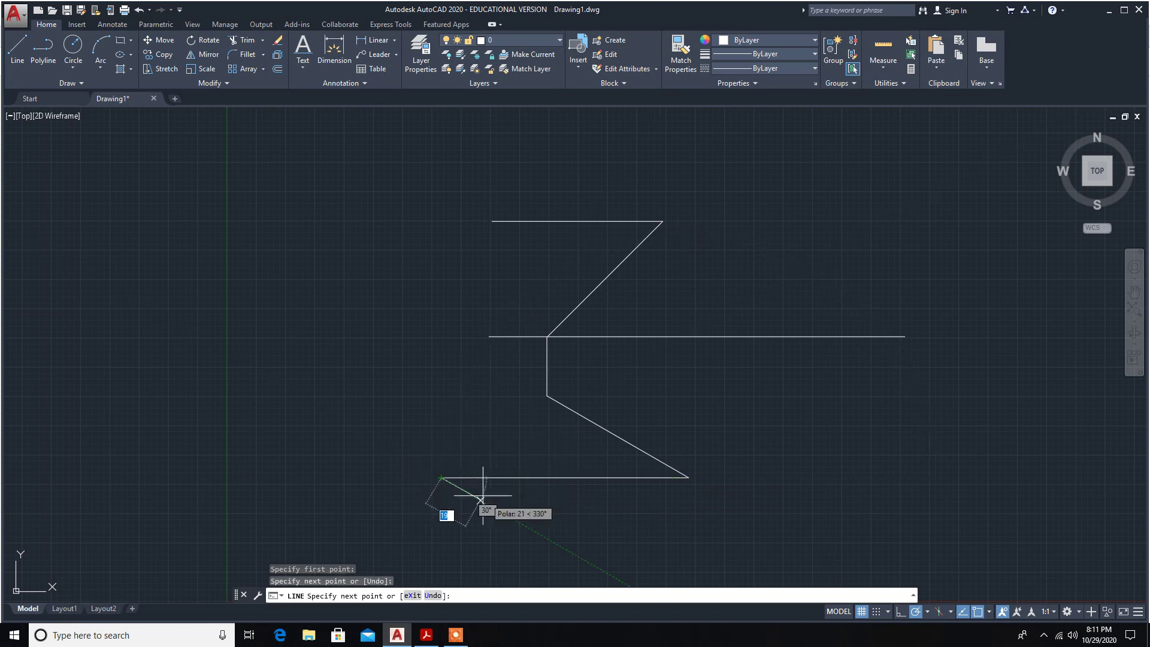
key(Escape)
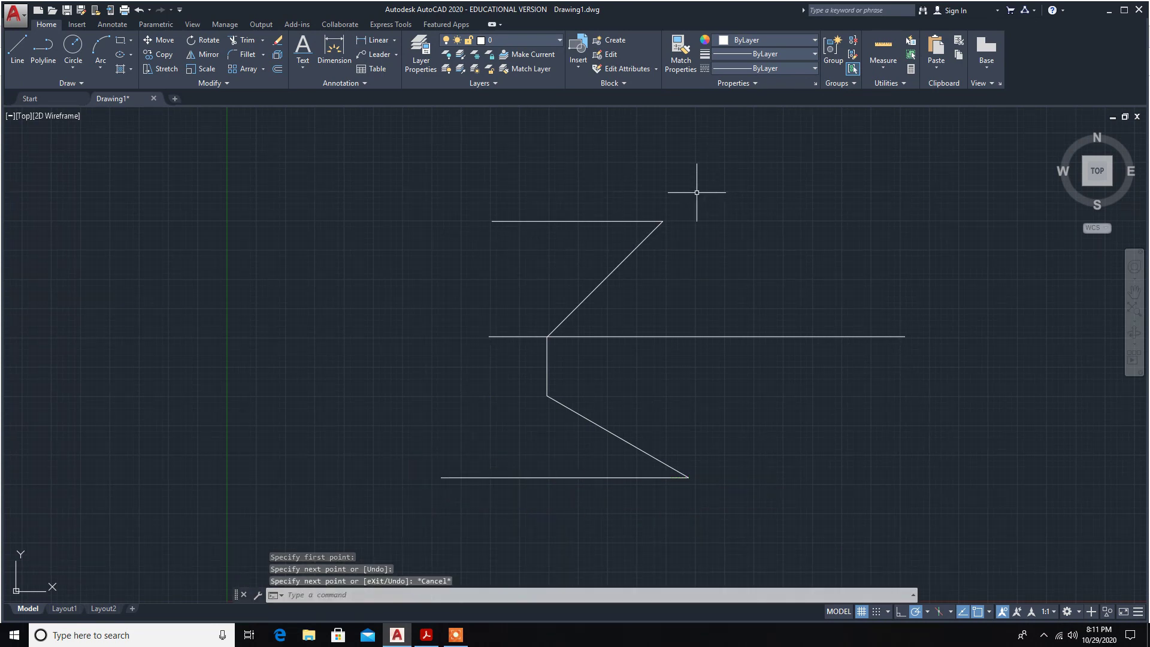
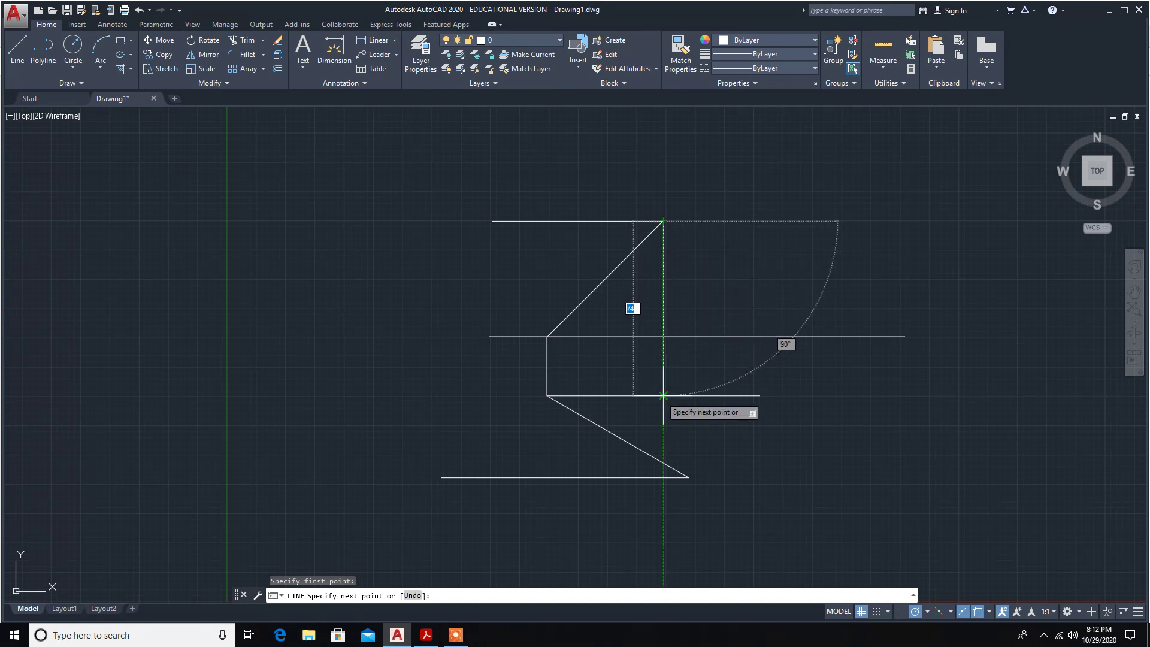
Drop a vertical from the 45° line's upper end to the horizontal below the reference line, and draw a circle from the 30° line's start through its foot.
click(663, 396)
key(Escape)
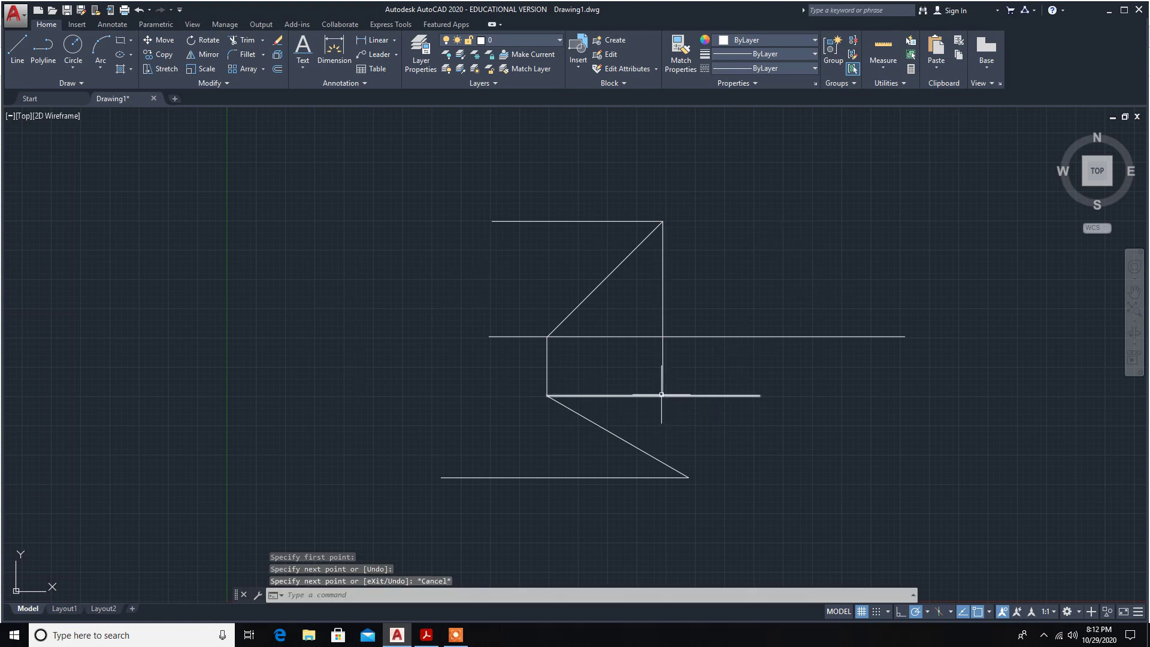
click(74, 67)
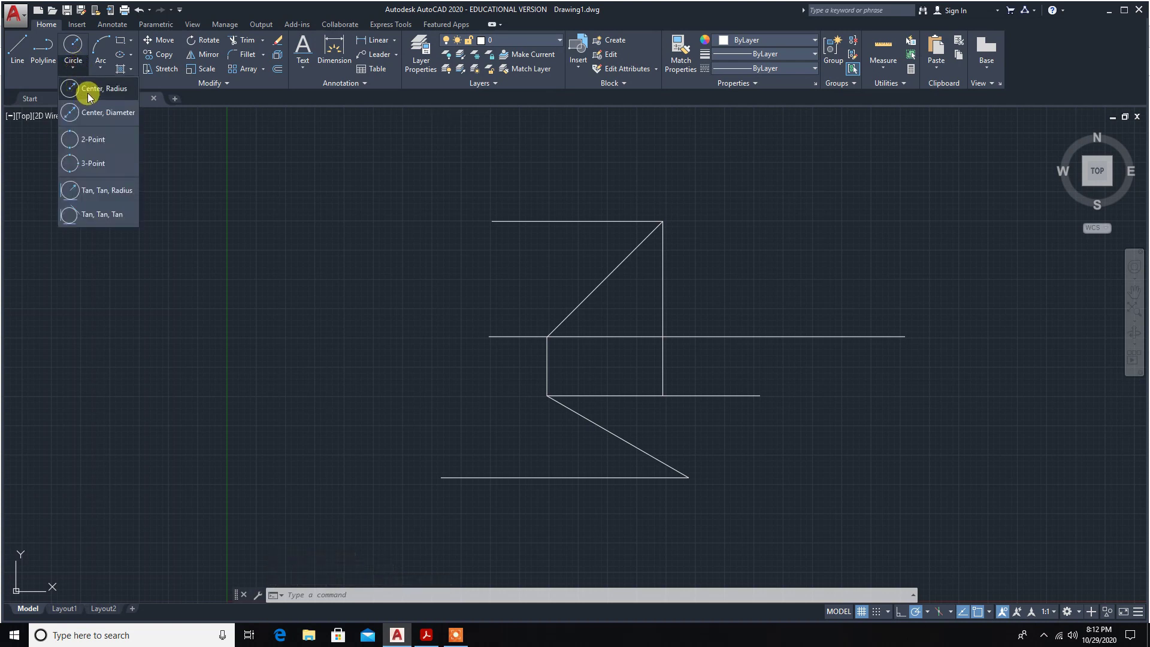
click(90, 90)
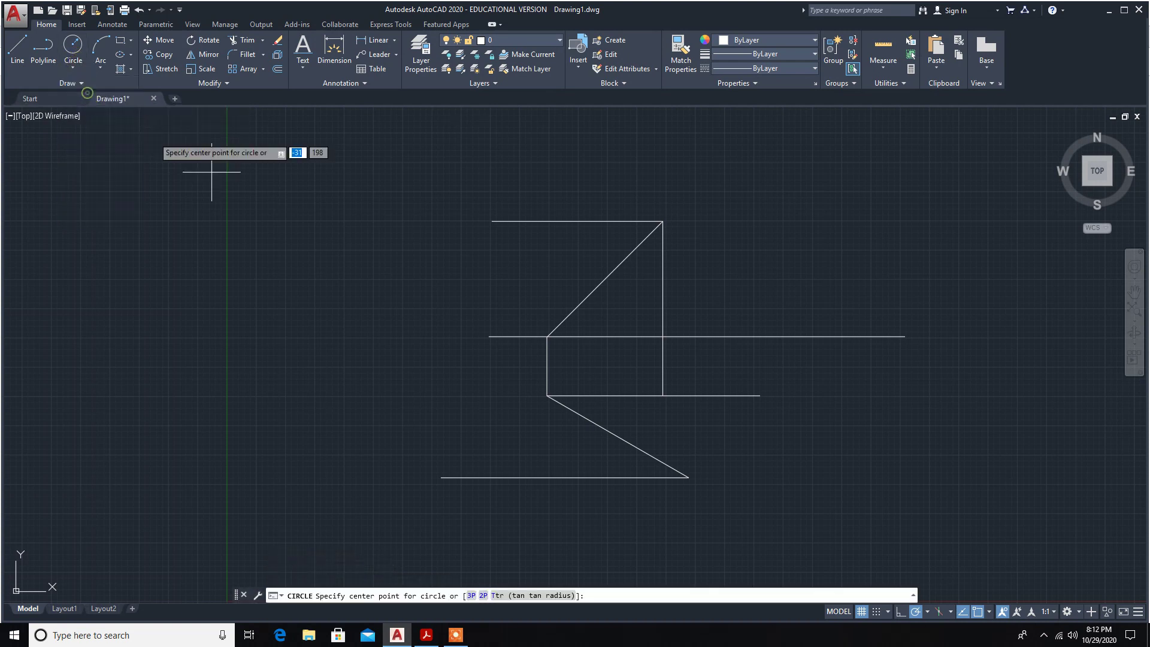
click(546, 395)
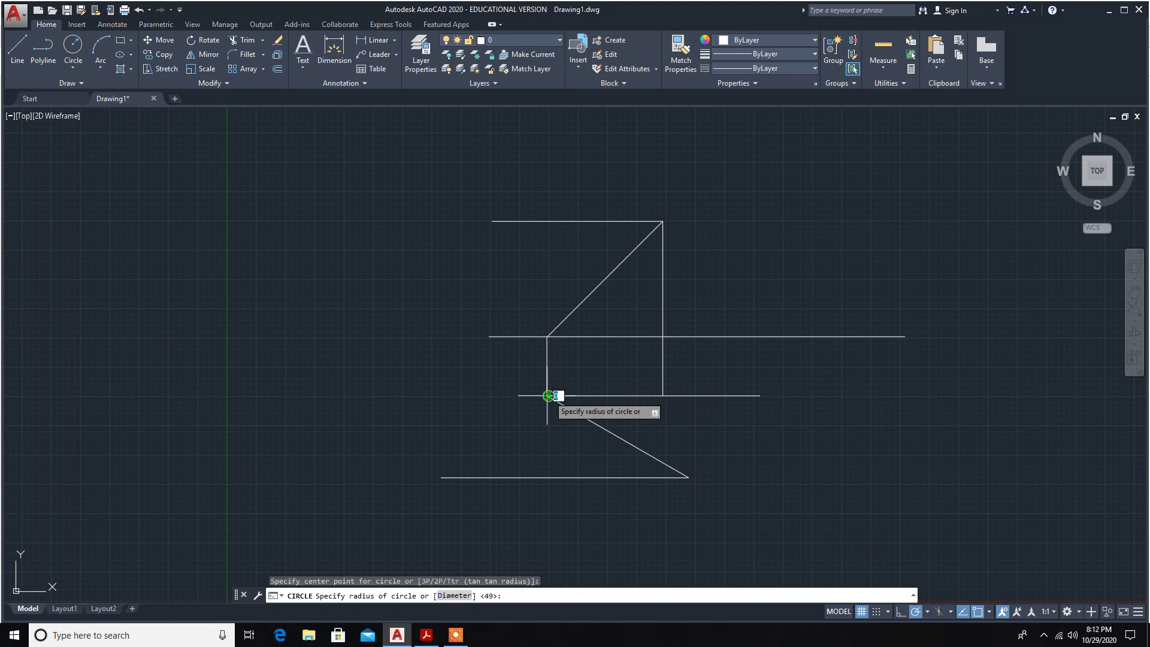
click(662, 396)
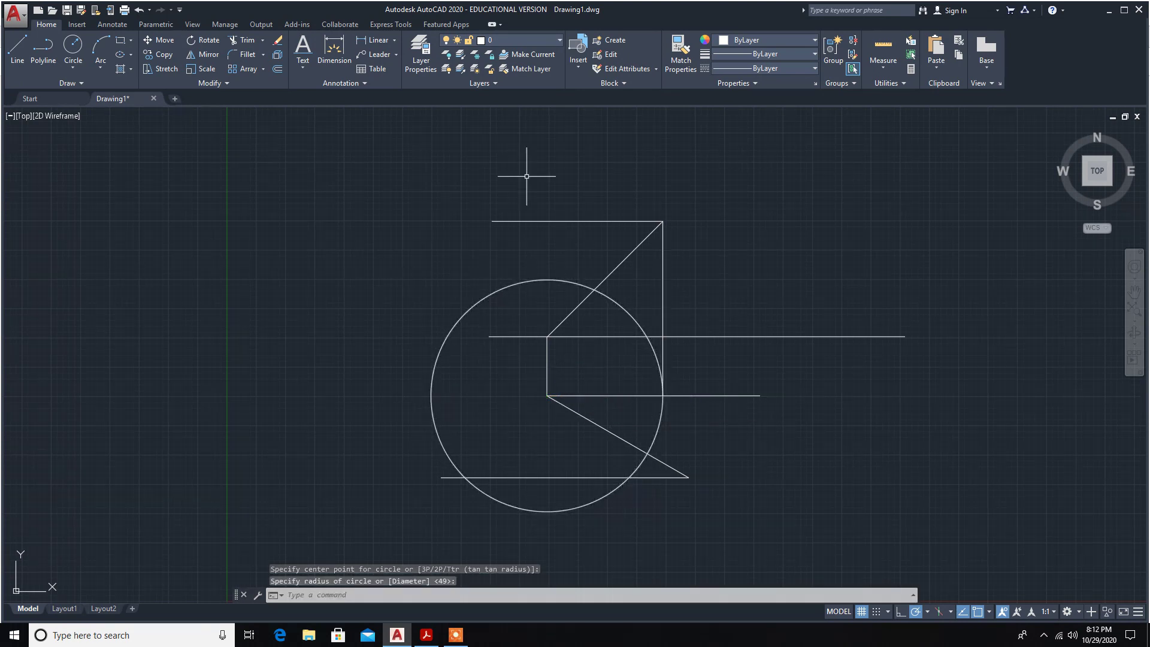
key(Escape)
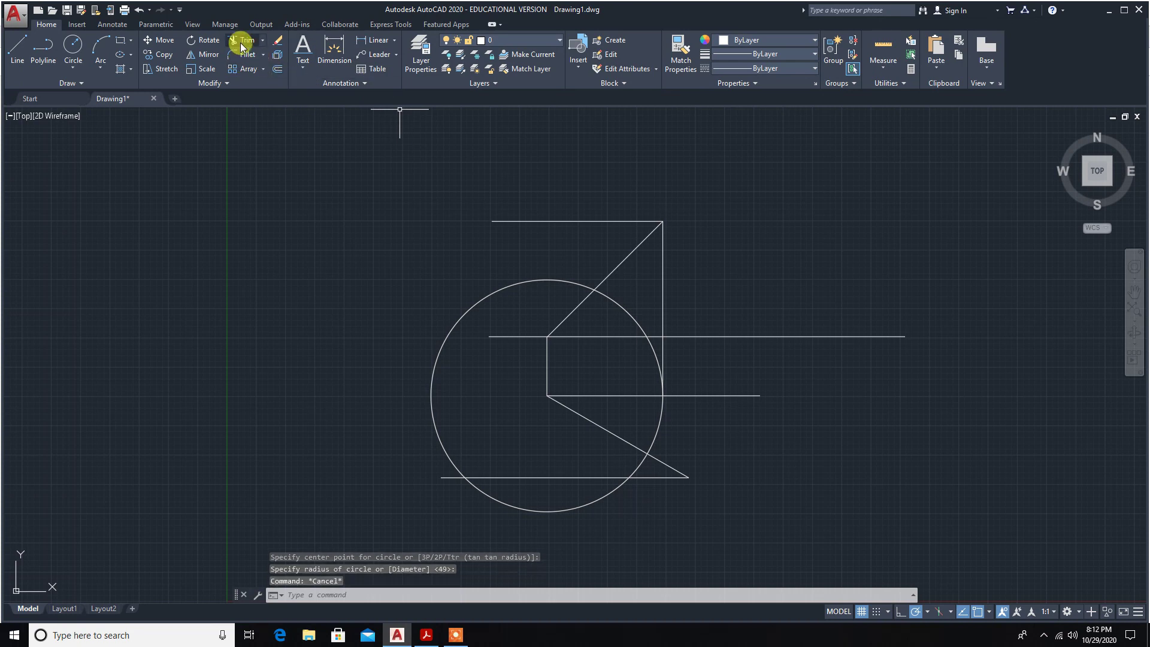
Try to trim the circle's arcs below the reference line and above the lowest horizontal line, and undo the trim.
click(238, 43)
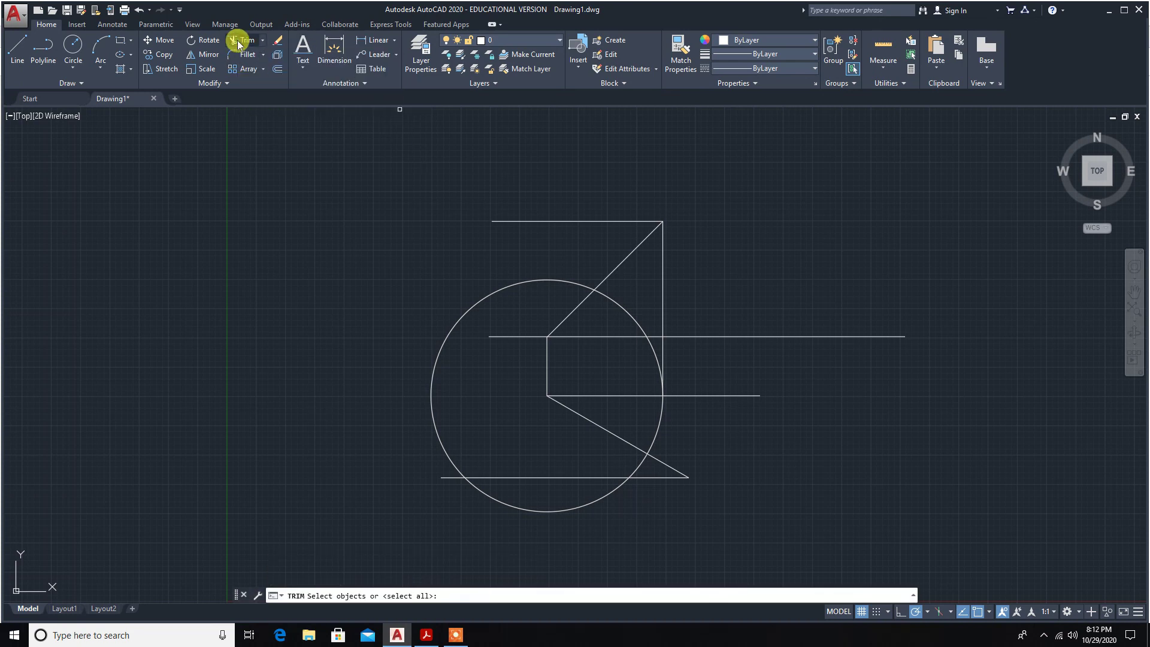
key(Return)
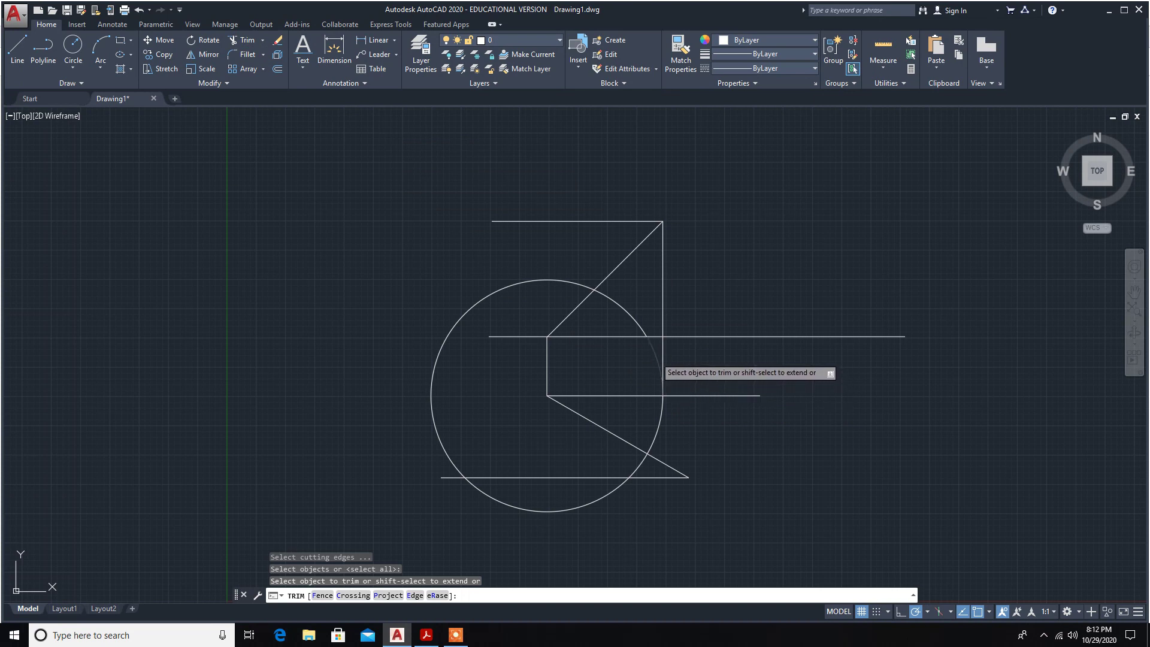
click(655, 357)
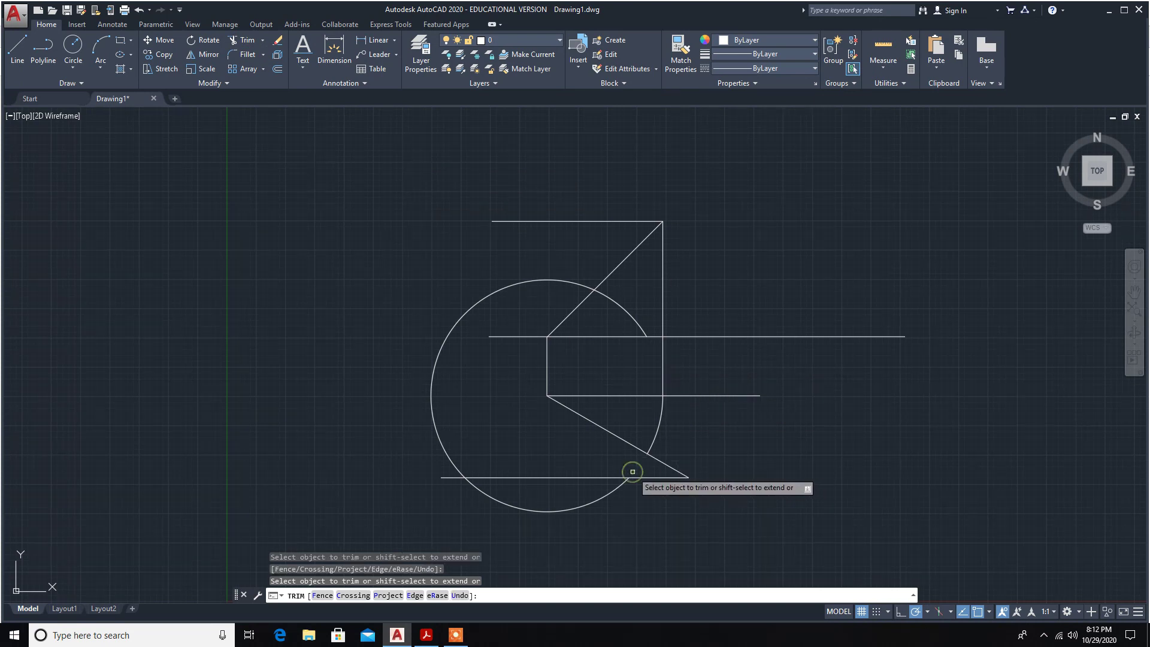
key(Escape)
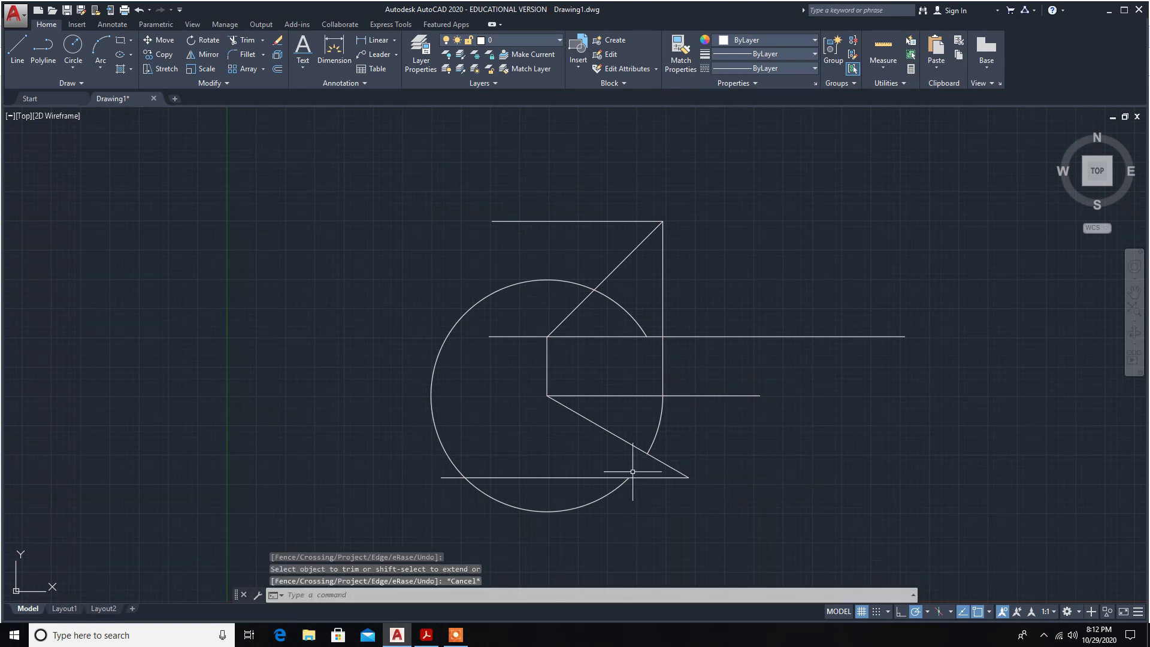
click(509, 285)
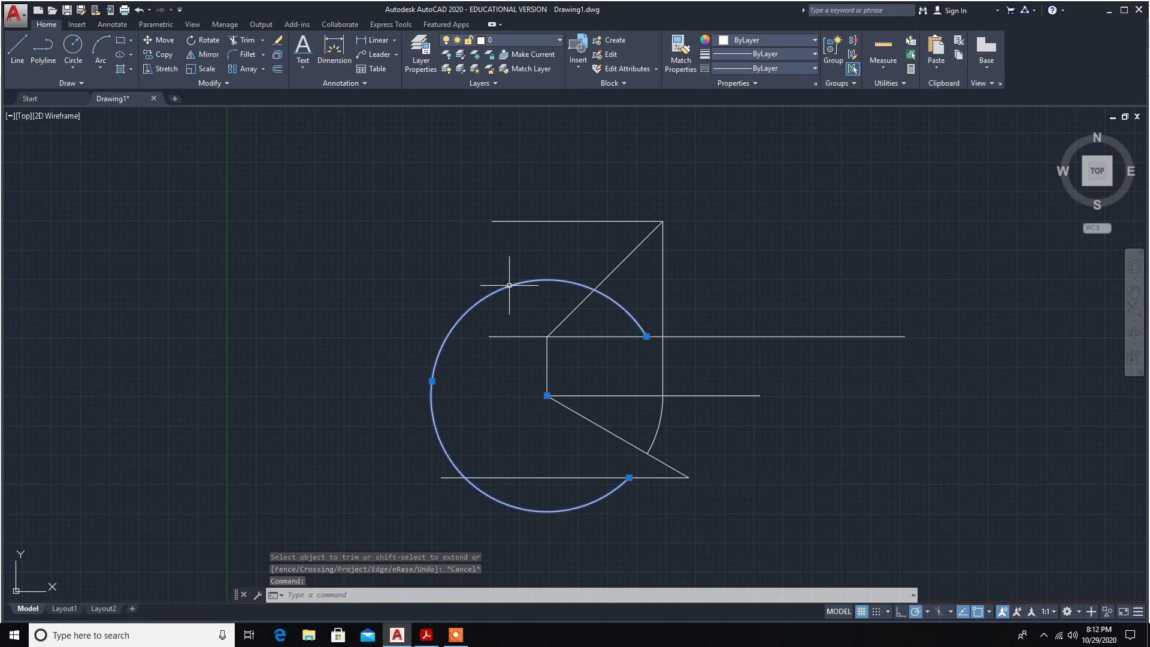
right_click(512, 294)
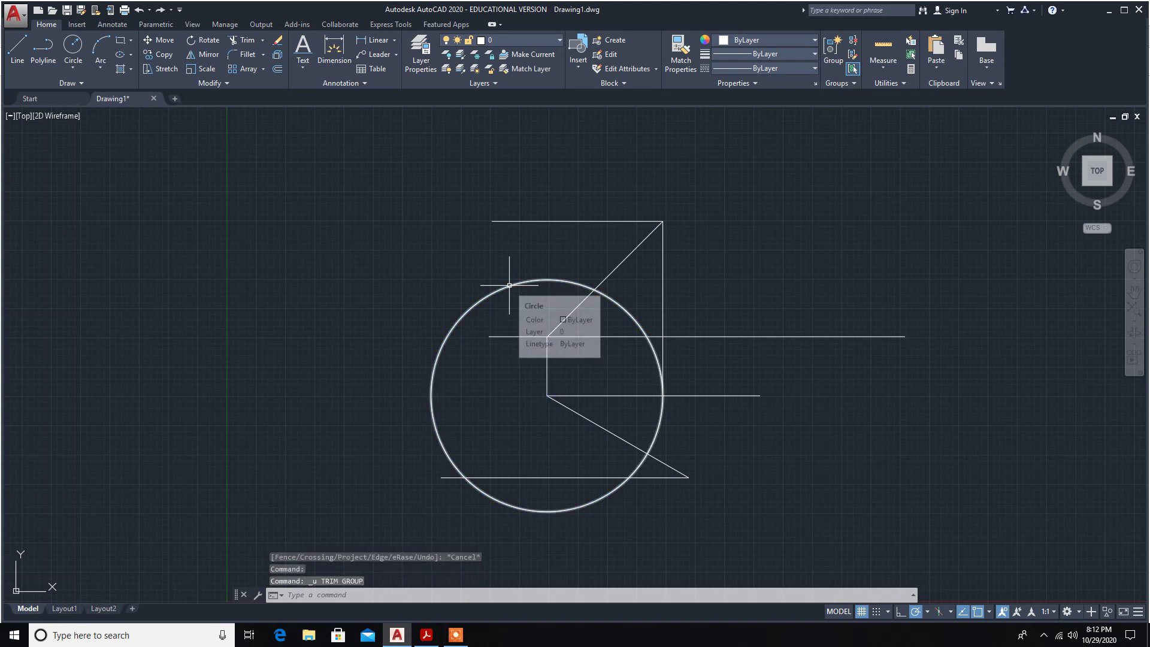
click(551, 323)
Trim the circle and delete its leftover left arc, keeping only the arc from the vertical line's foot to the lowest horizontal line.
click(264, 44)
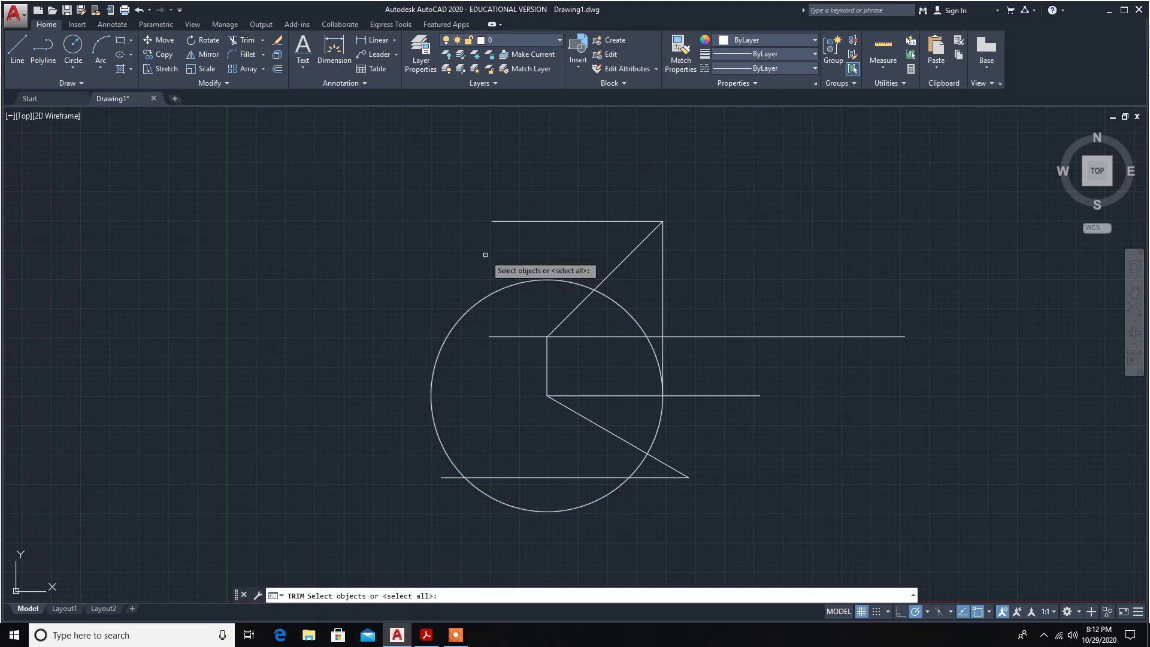
click(598, 498)
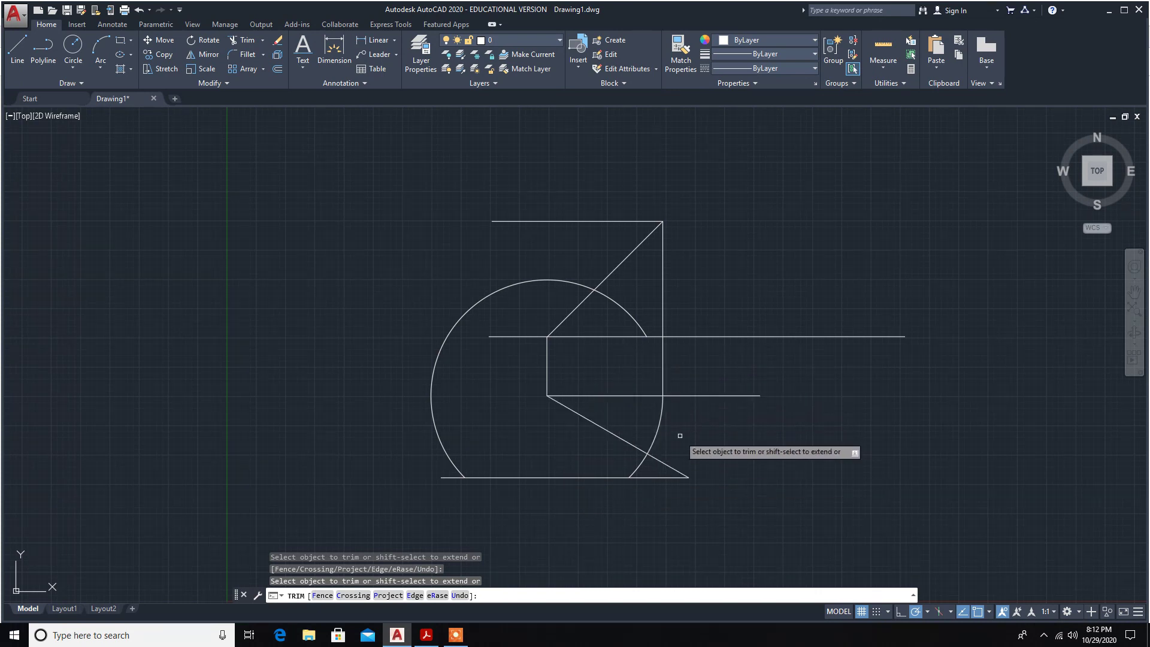
key(Escape)
click(529, 280)
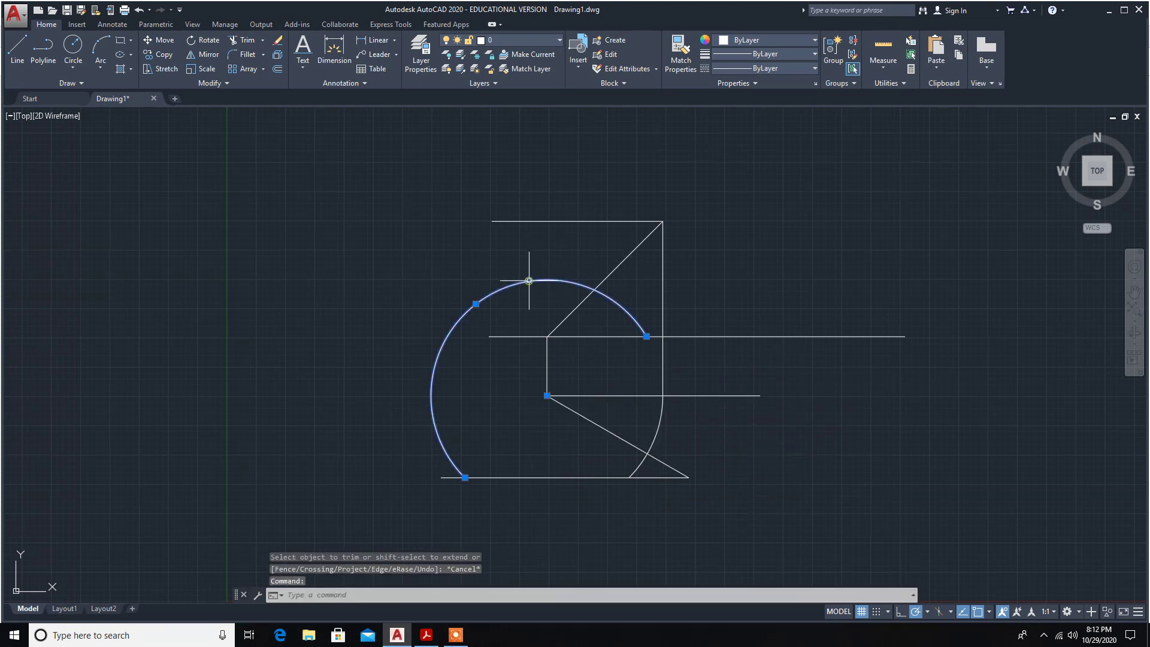
key(Delete)
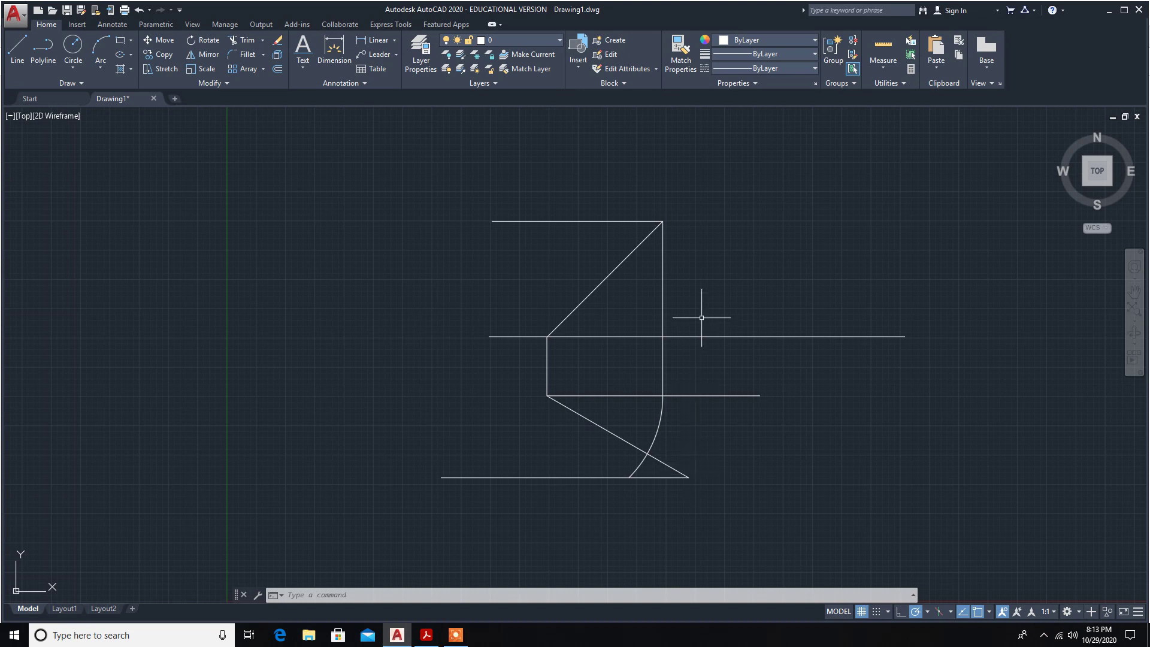
Draw a vertical line from the lower end of the 30° line up to the horizontal reference line.
click(17, 48)
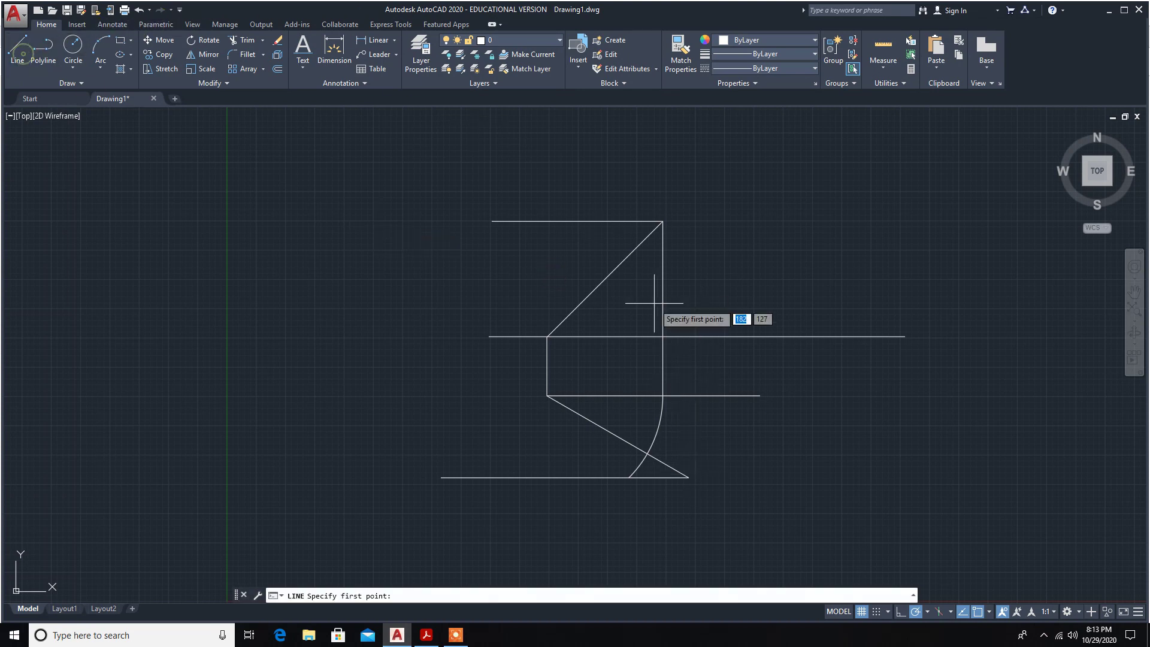
click(688, 477)
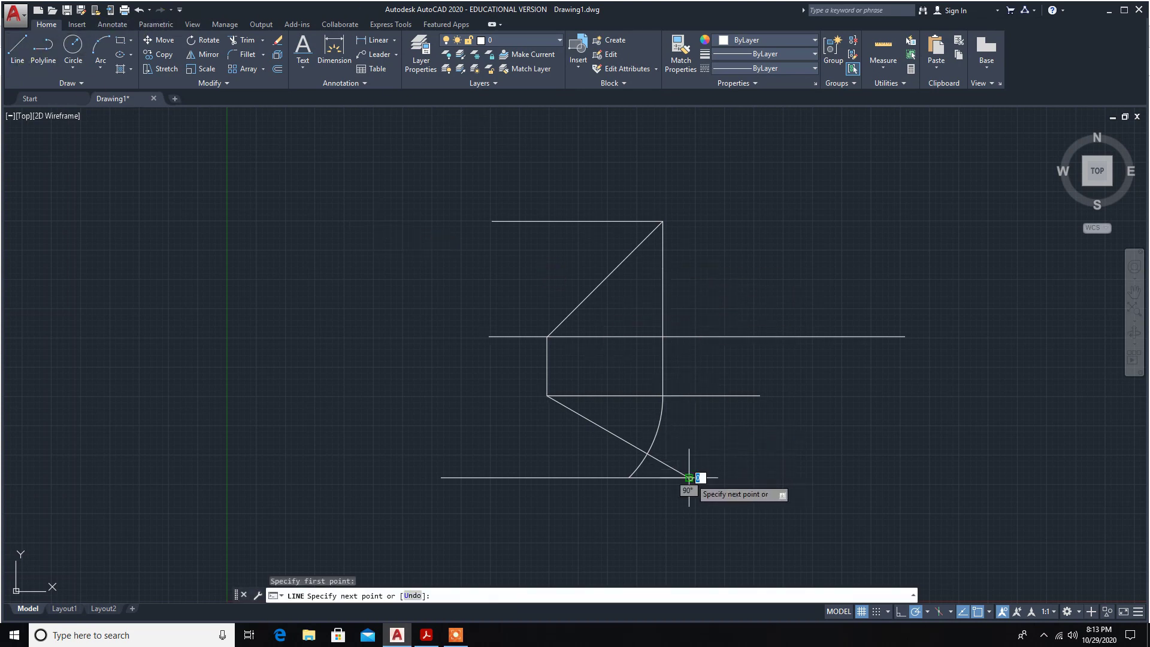
click(689, 336)
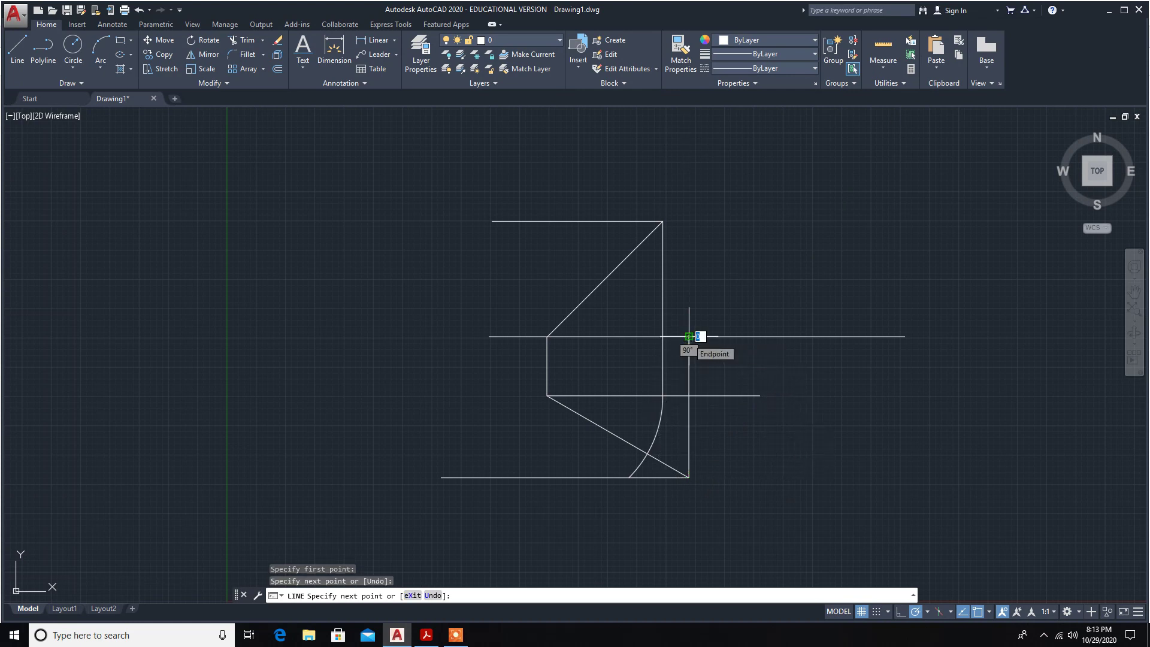
key(Escape)
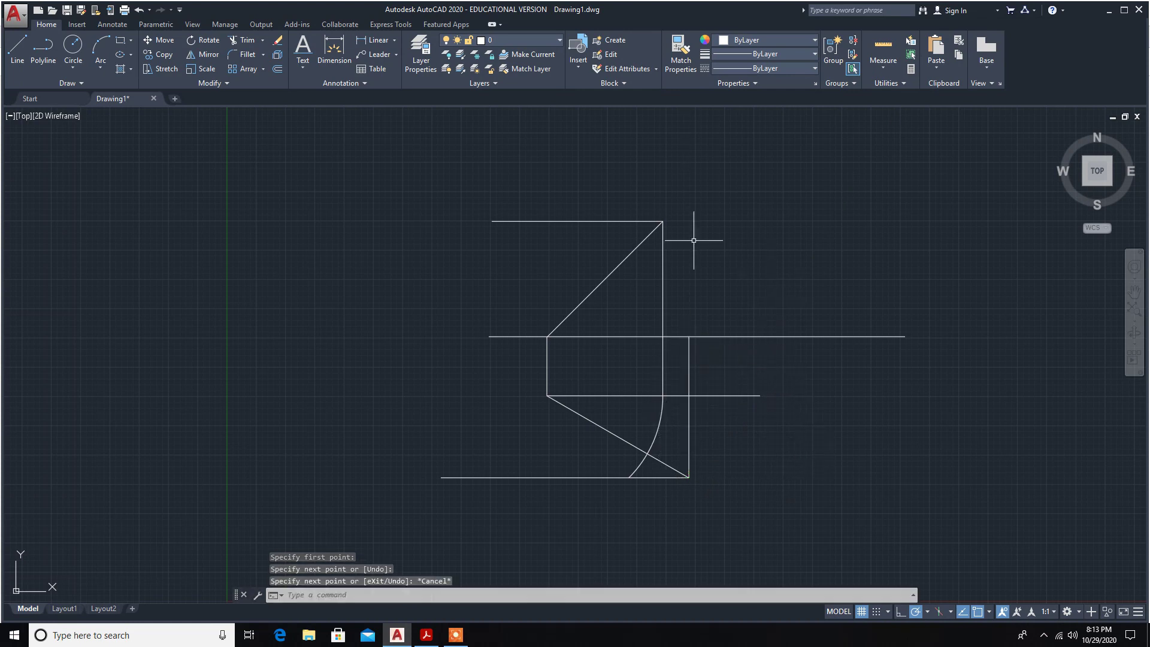
Draw a circle centred on the 45° line's lower end, passing through the new vertical line's top end on the reference line.
click(72, 49)
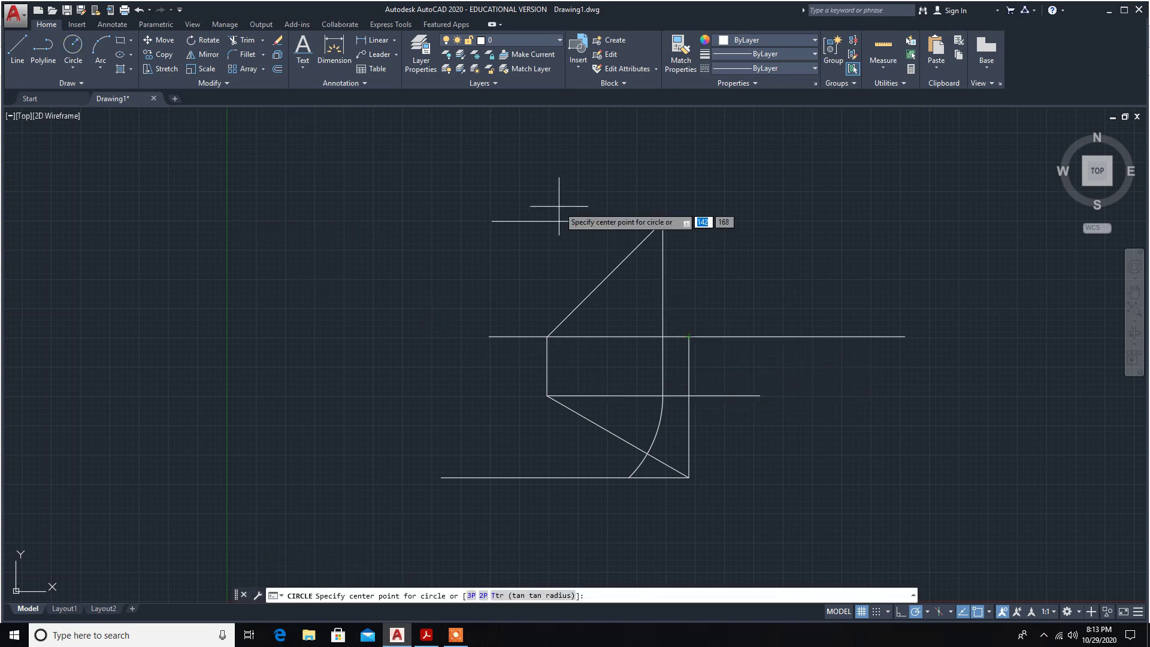
click(547, 337)
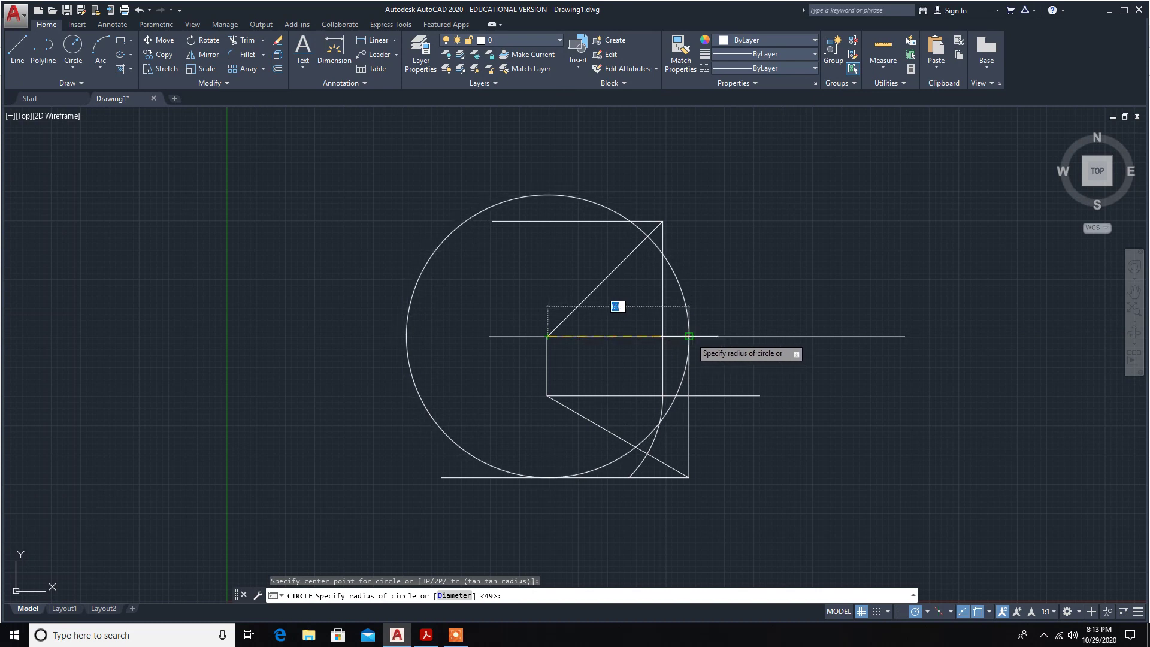
click(689, 337)
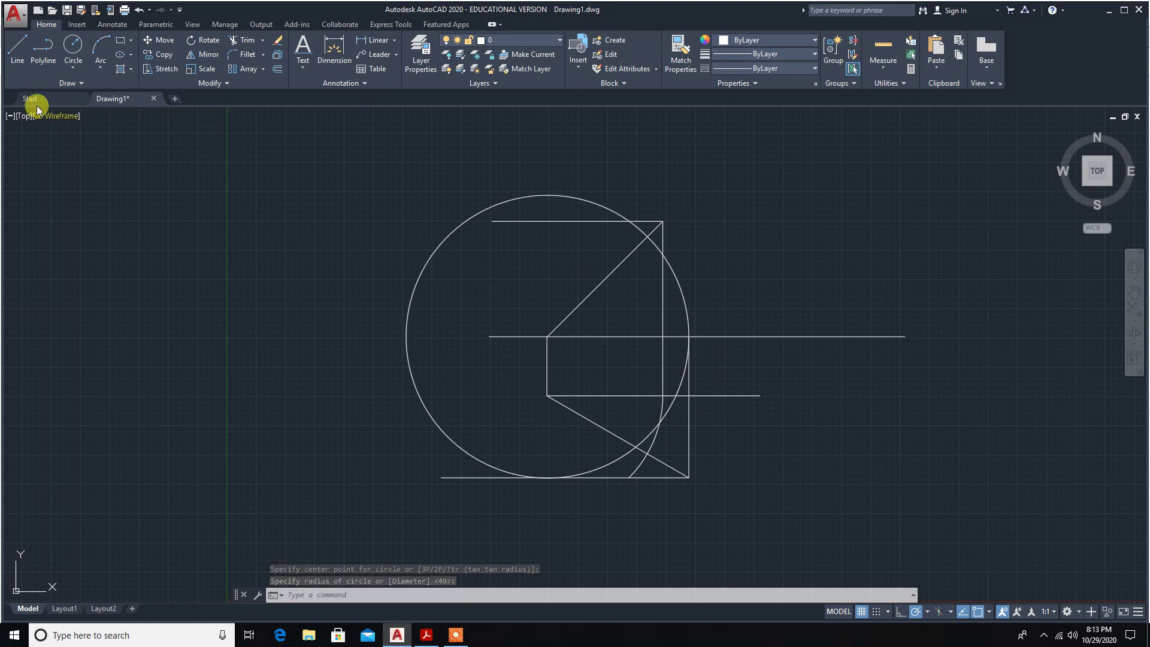
Trim the circle and delete its leftover lower arc, keeping only the arc from the reference line up to the uppermost horizontal line.
key(Escape)
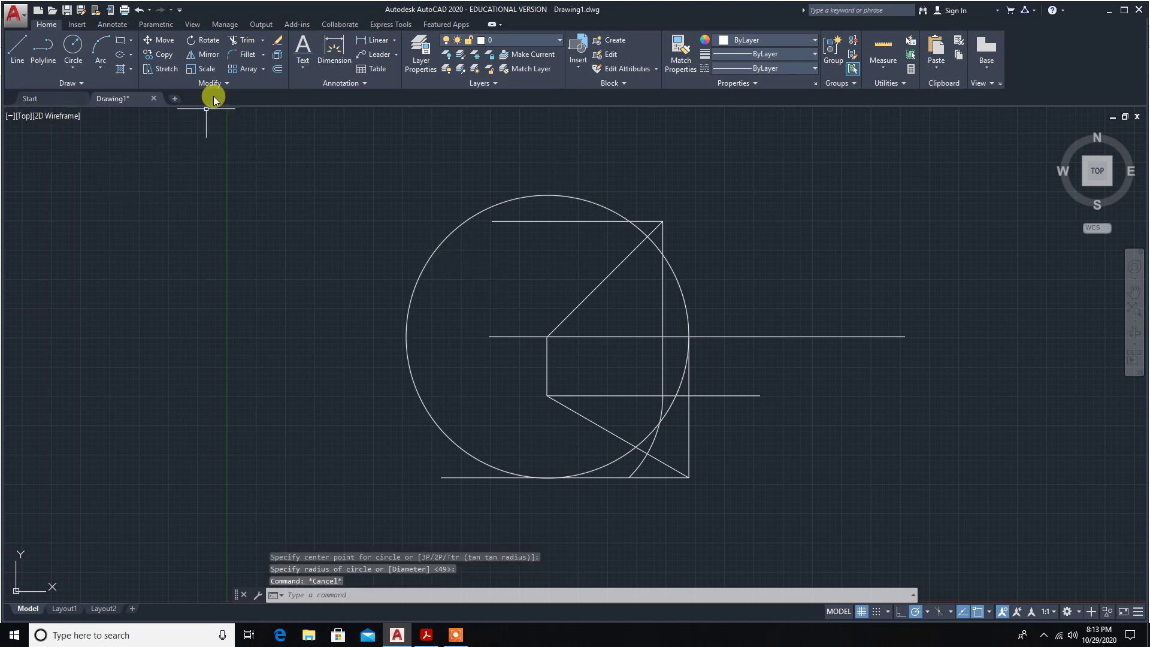
click(247, 42)
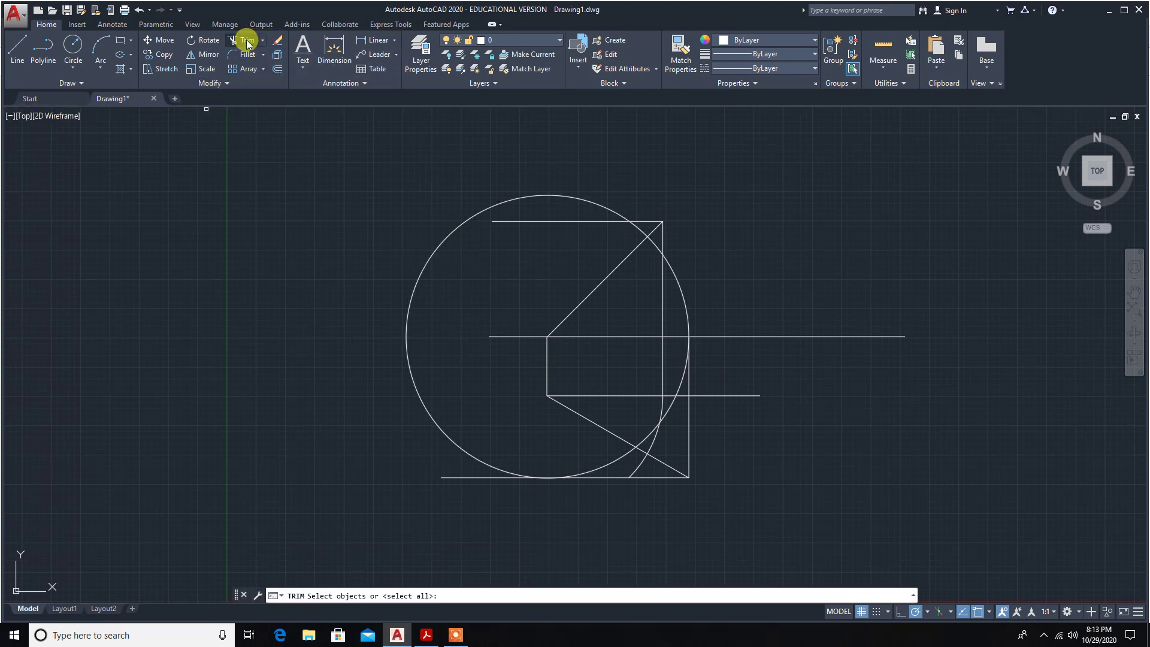
key(Return)
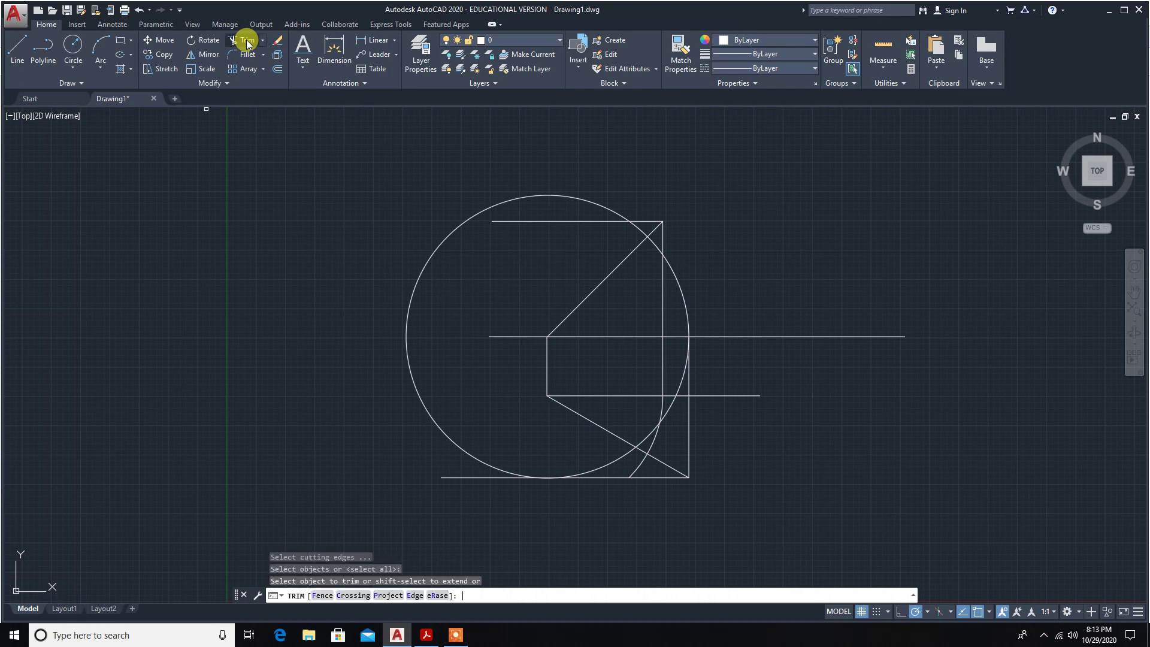
click(582, 199)
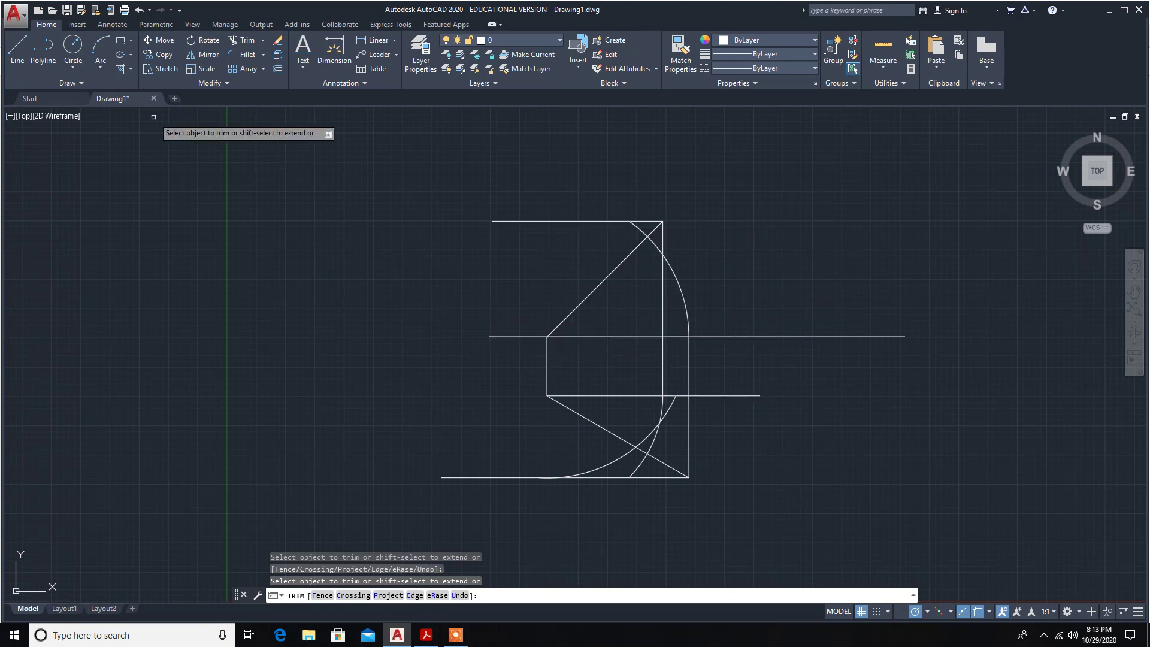
key(Escape)
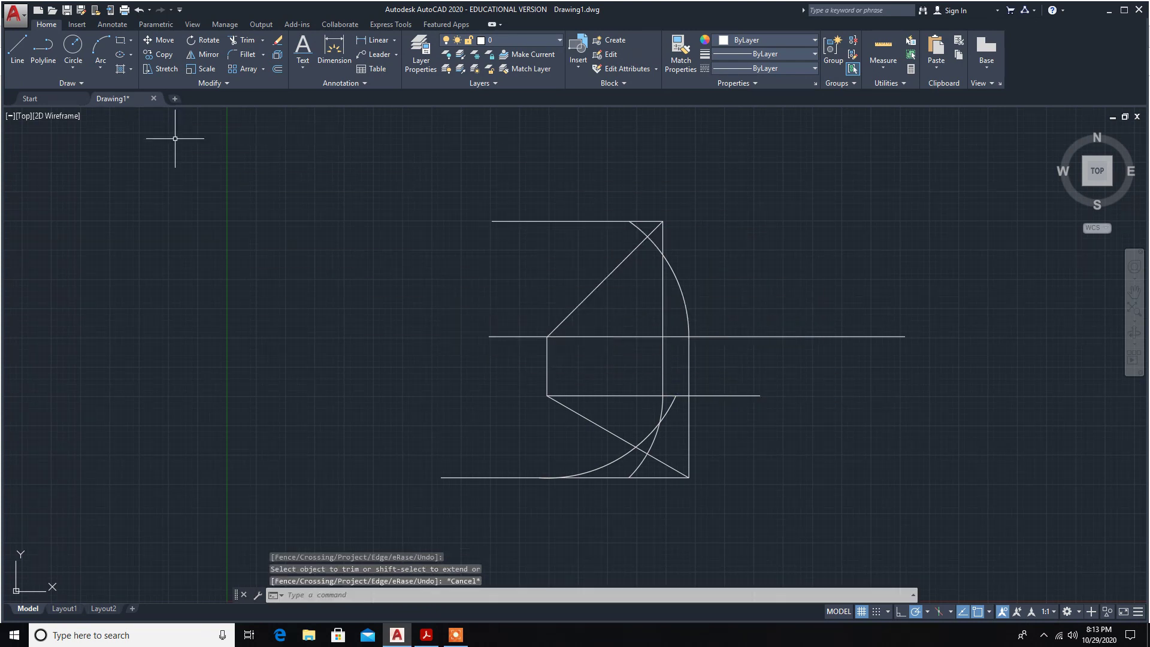
click(607, 462)
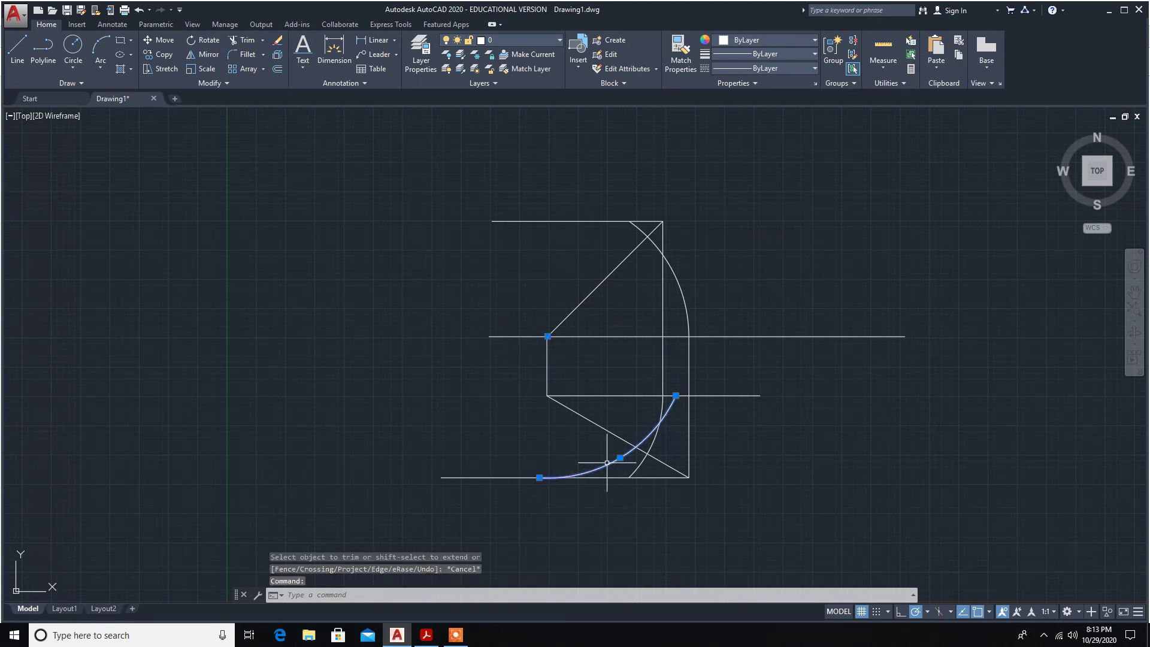
key(Delete)
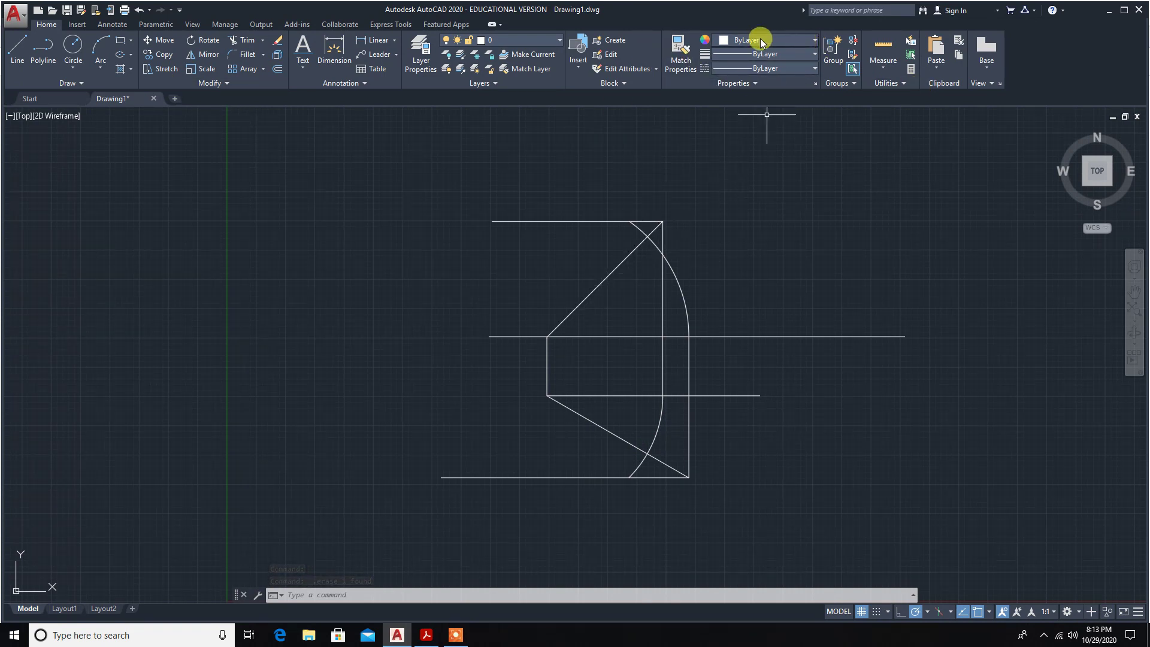
Set the object colour to red (205,32,39) and draw a line from the 45° line's lower end to the upper arc's top end.
click(808, 40)
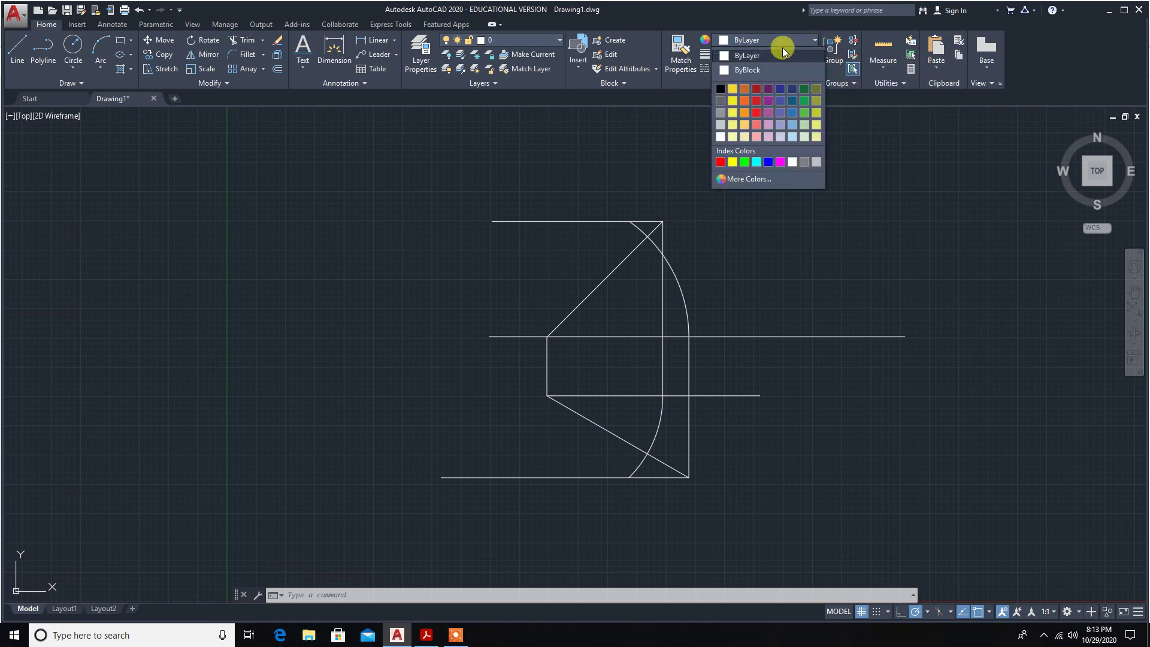
click(753, 101)
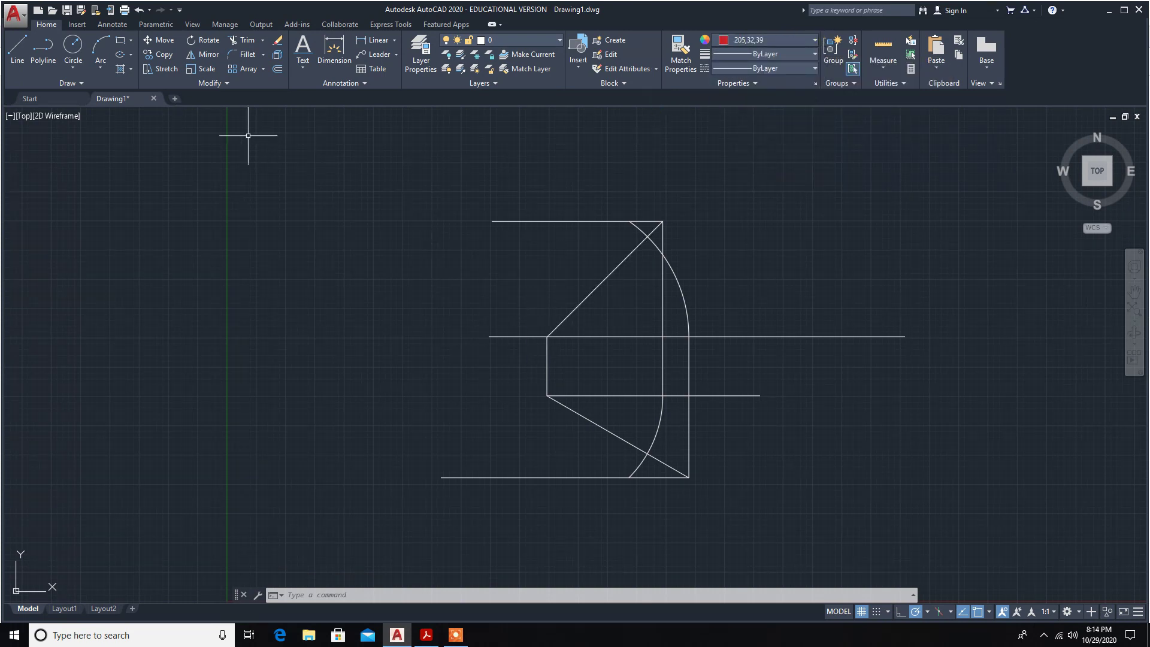
click(18, 48)
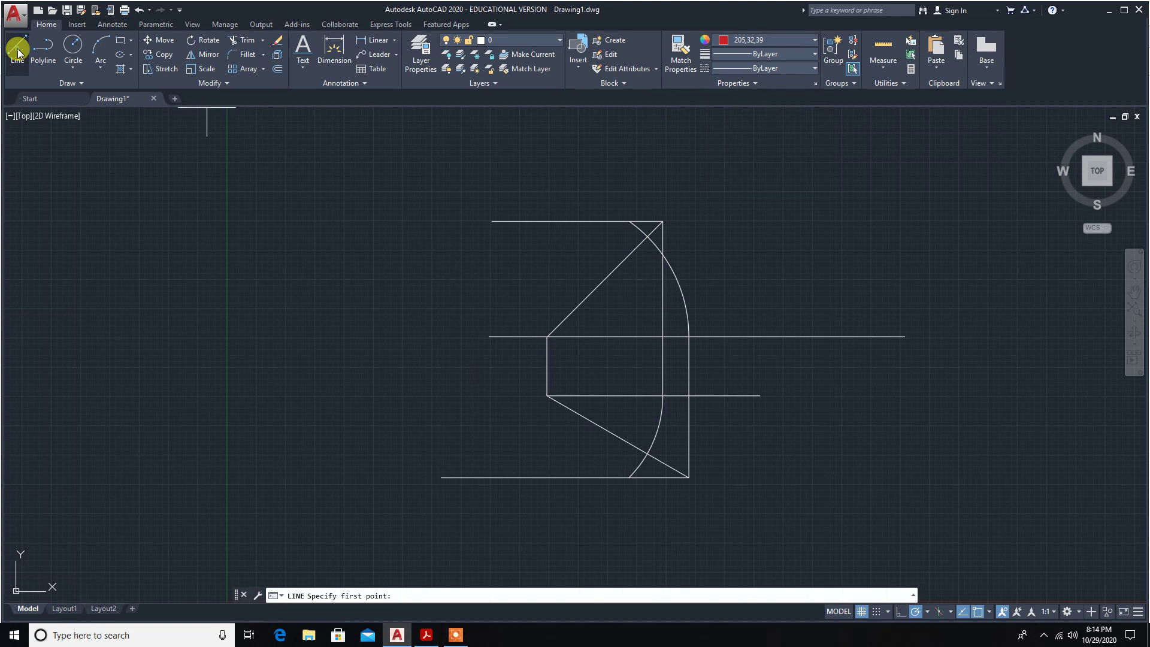
click(548, 336)
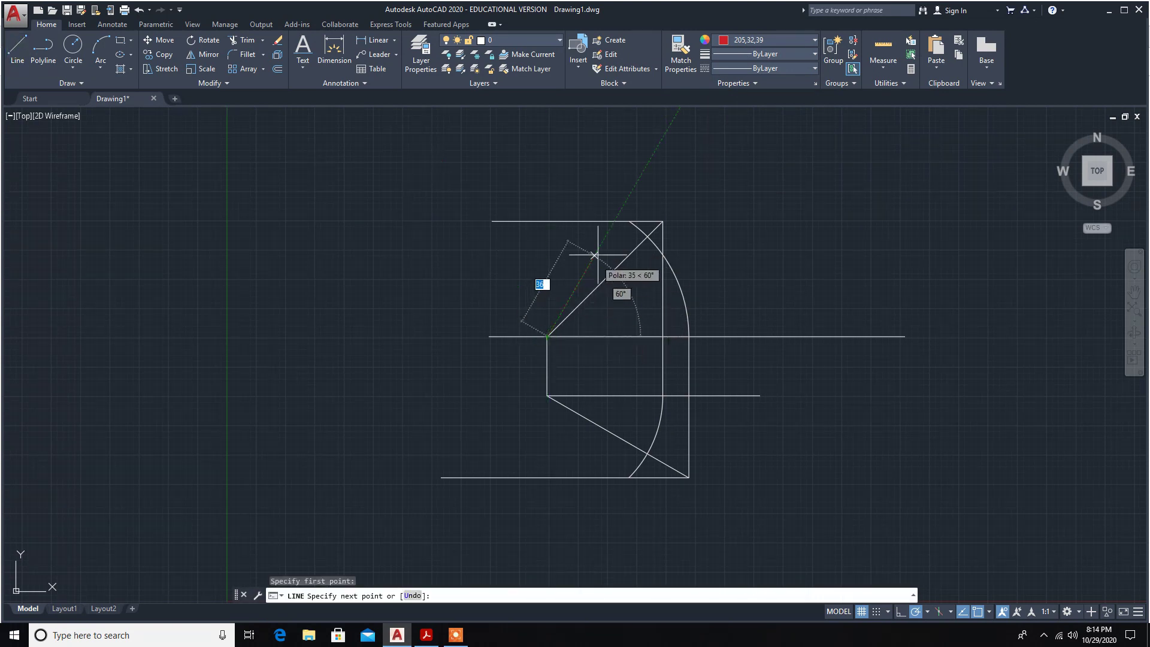
click(629, 221)
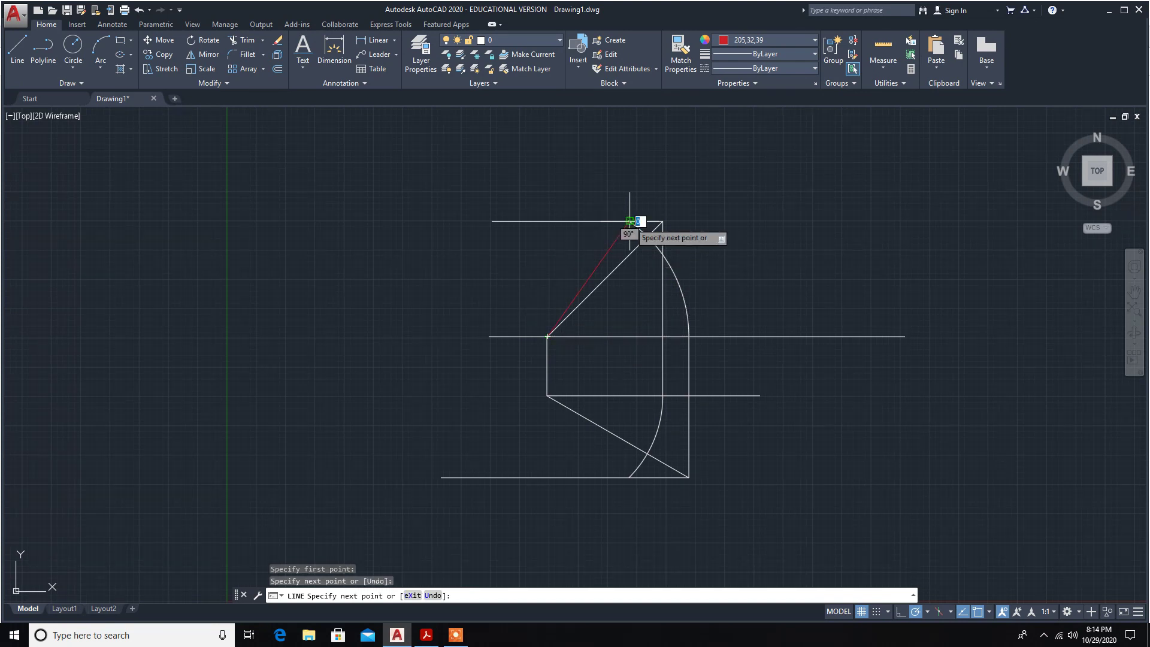
key(Escape)
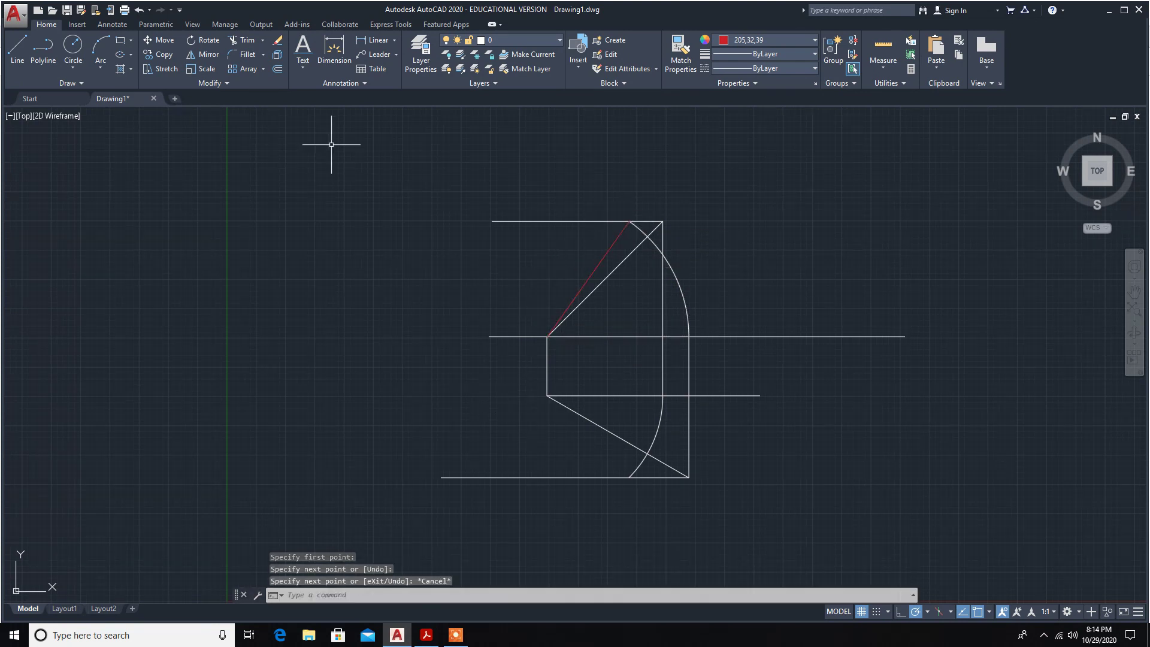
Draw a red line from the 30° line's upper end to the lower arc's end on the lowest horizontal line.
click(20, 50)
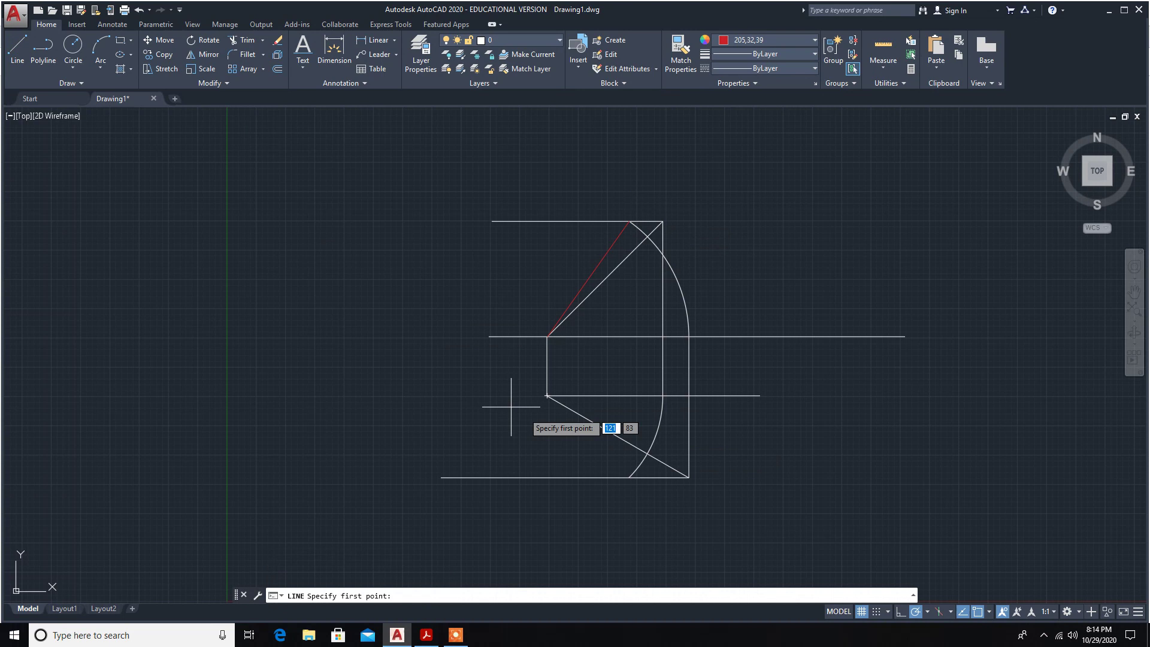
click(546, 396)
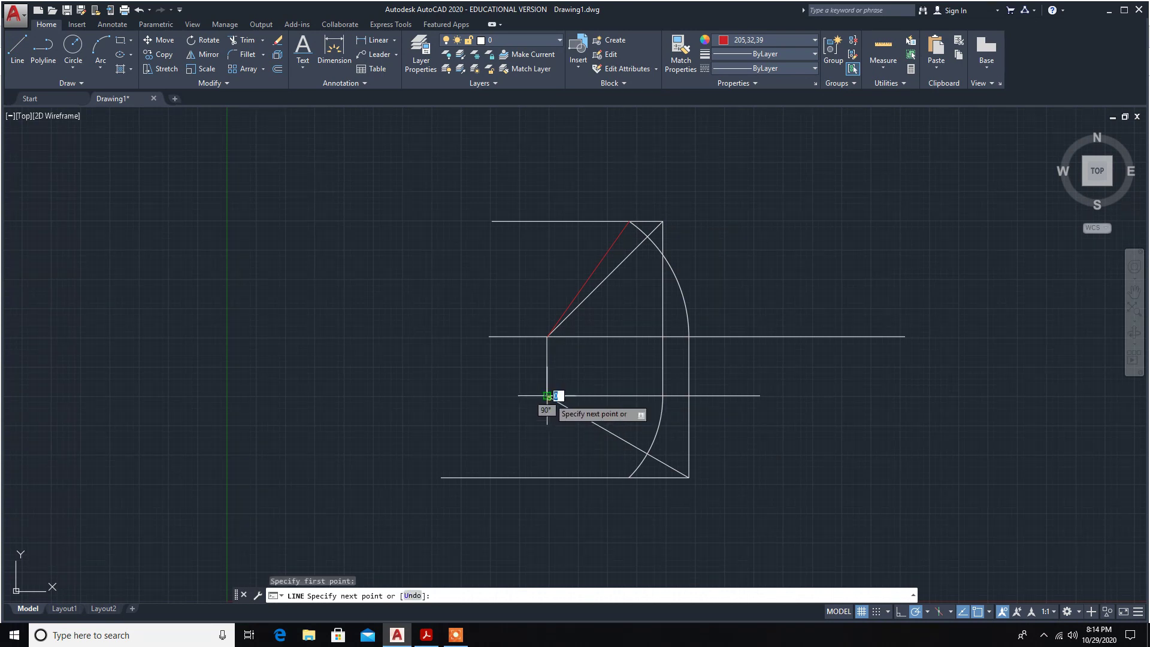
click(628, 477)
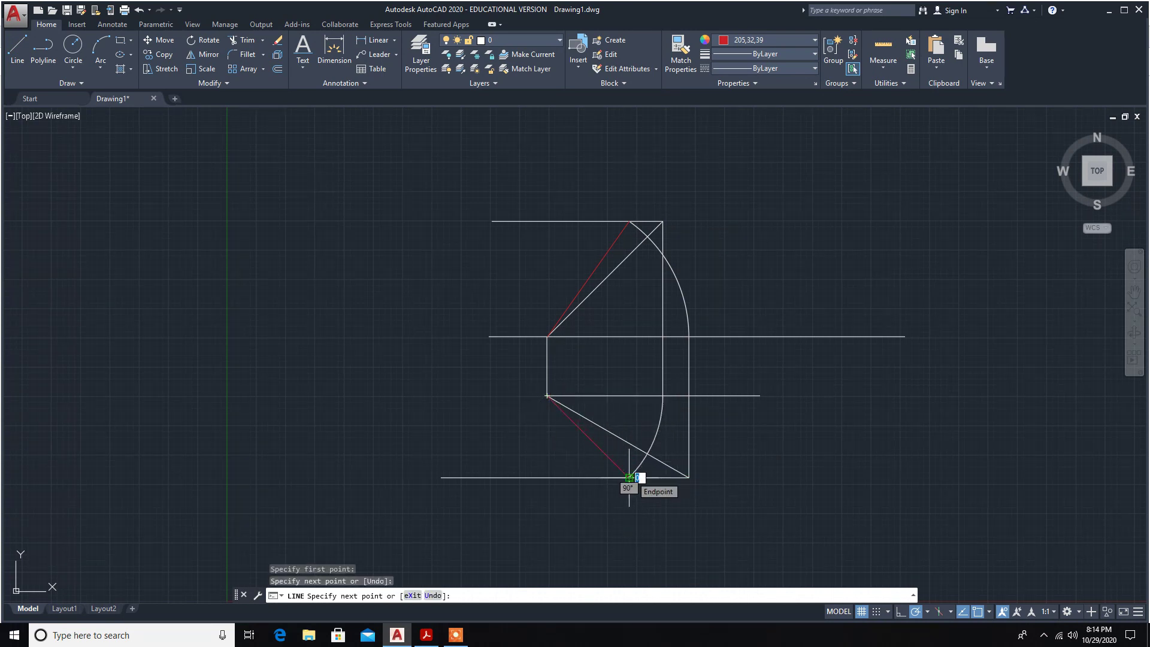
key(Escape)
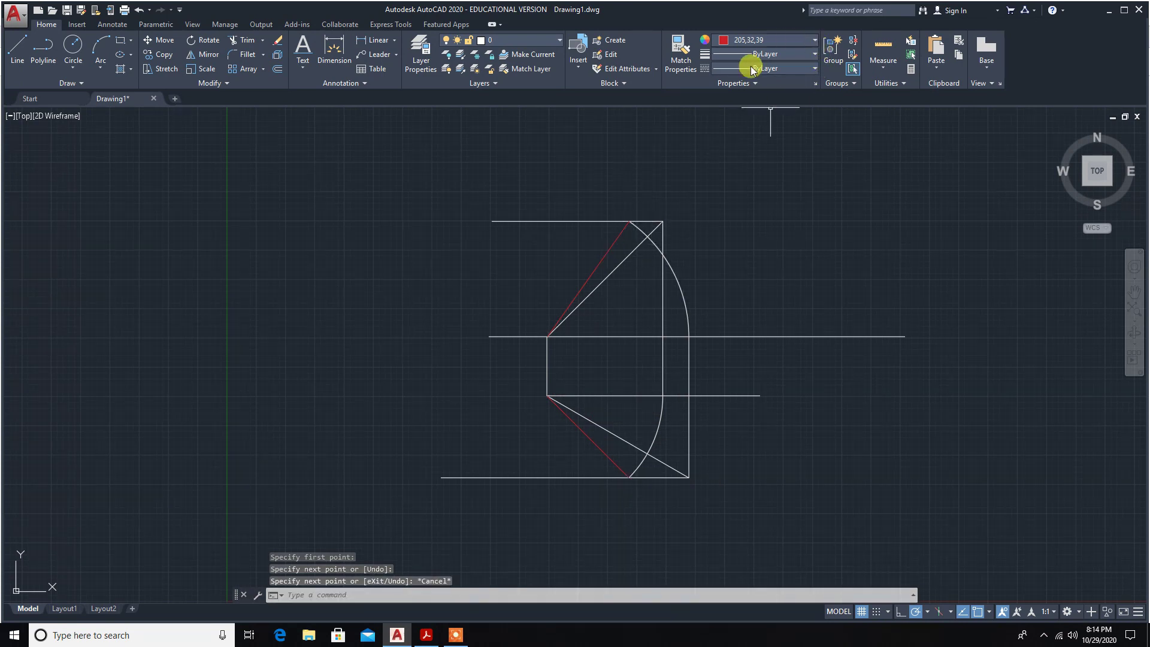
Set the object colour to yellow (241,235,31) and try to draw a line from the upper red line's top end.
click(809, 40)
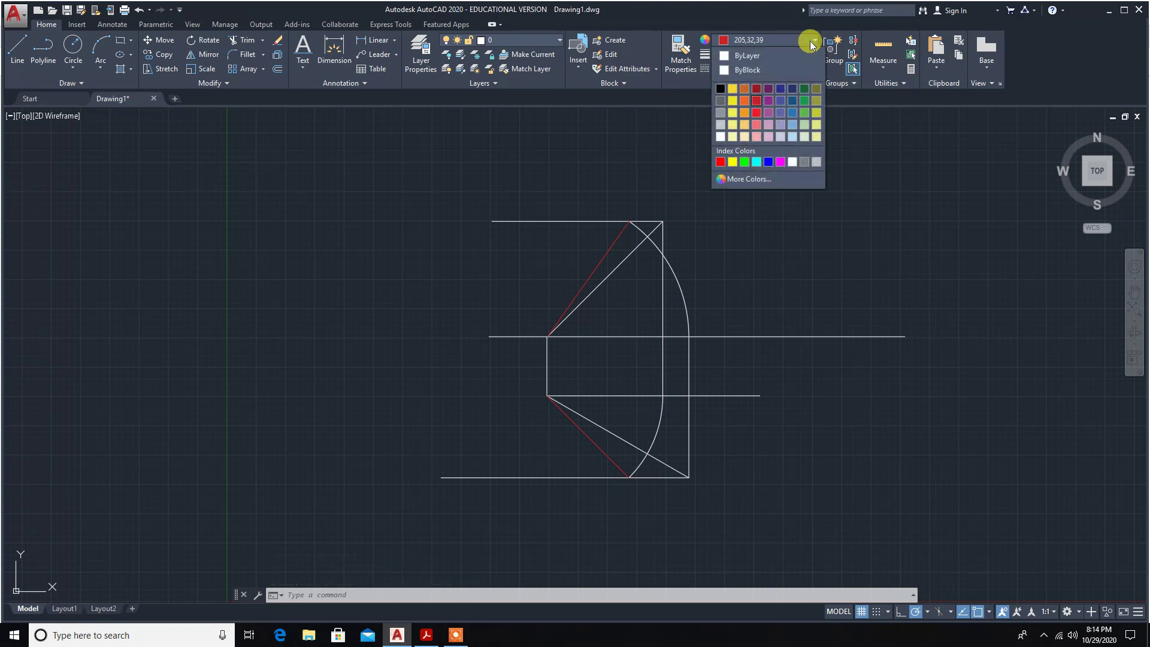
click(735, 98)
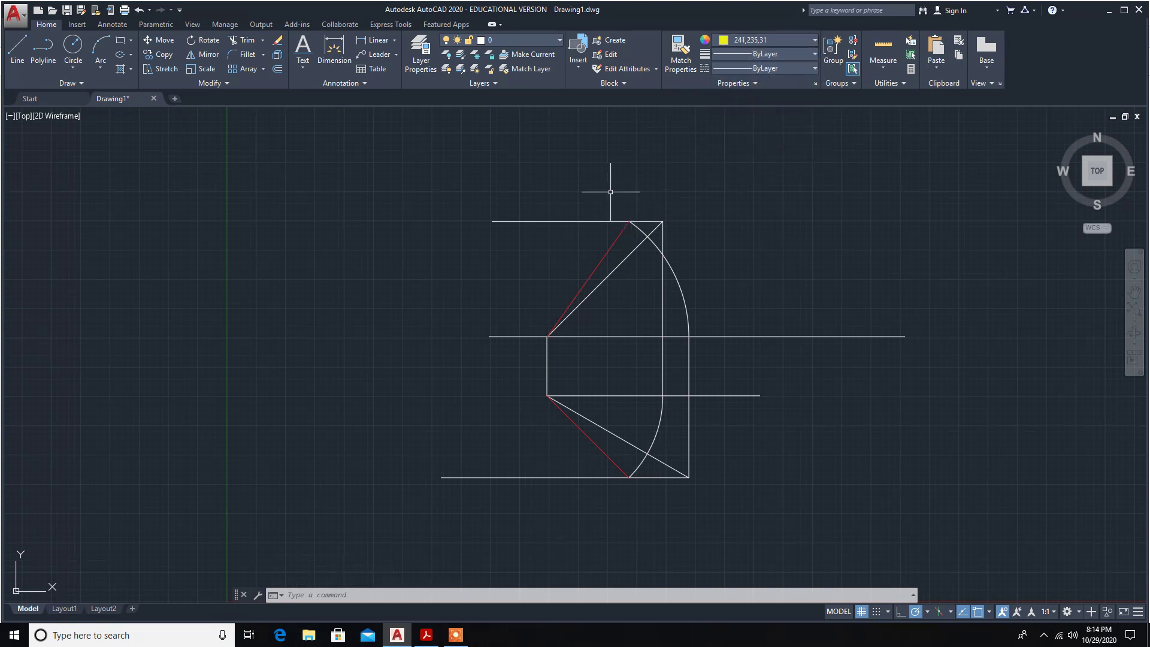
click(18, 48)
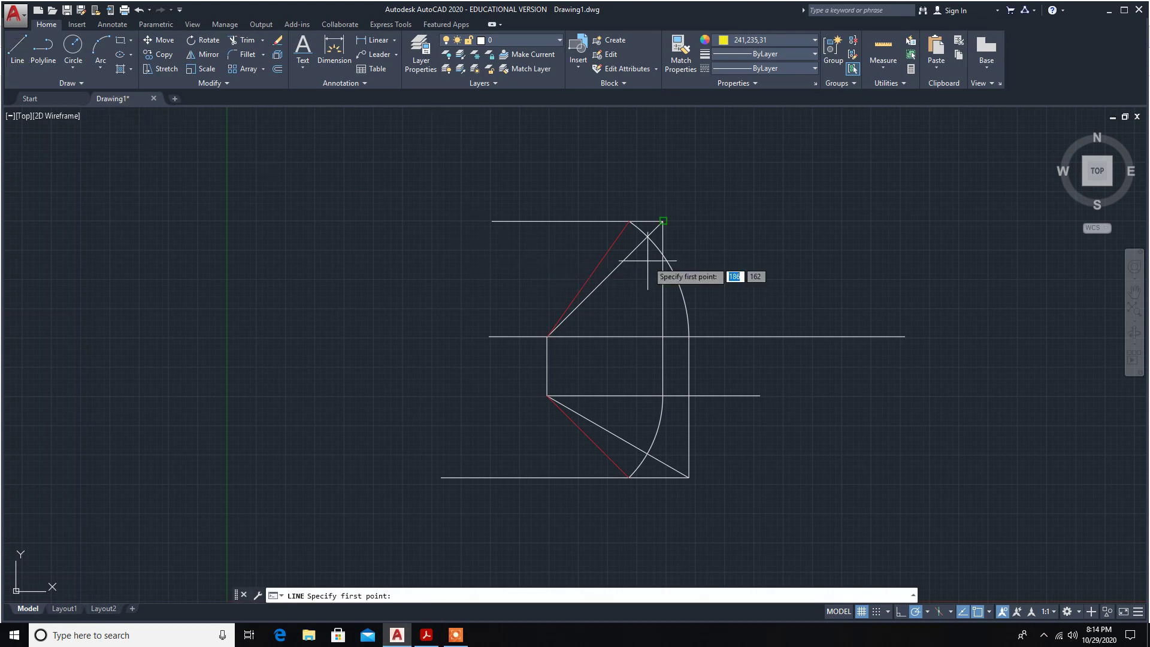
click(631, 223)
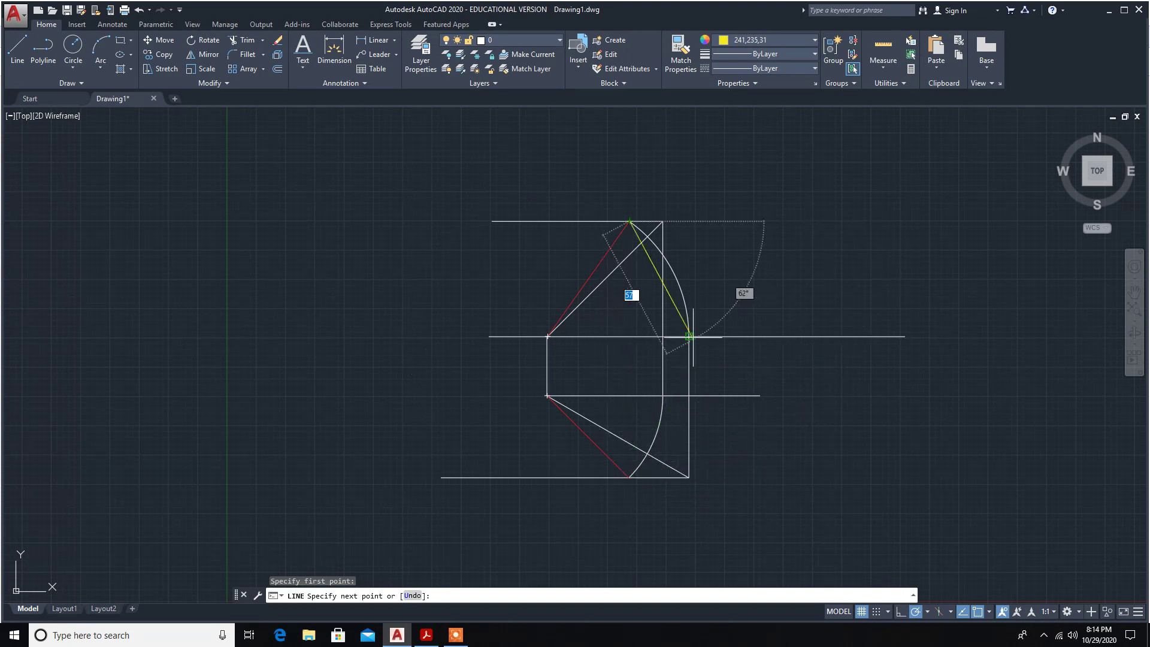
key(Escape)
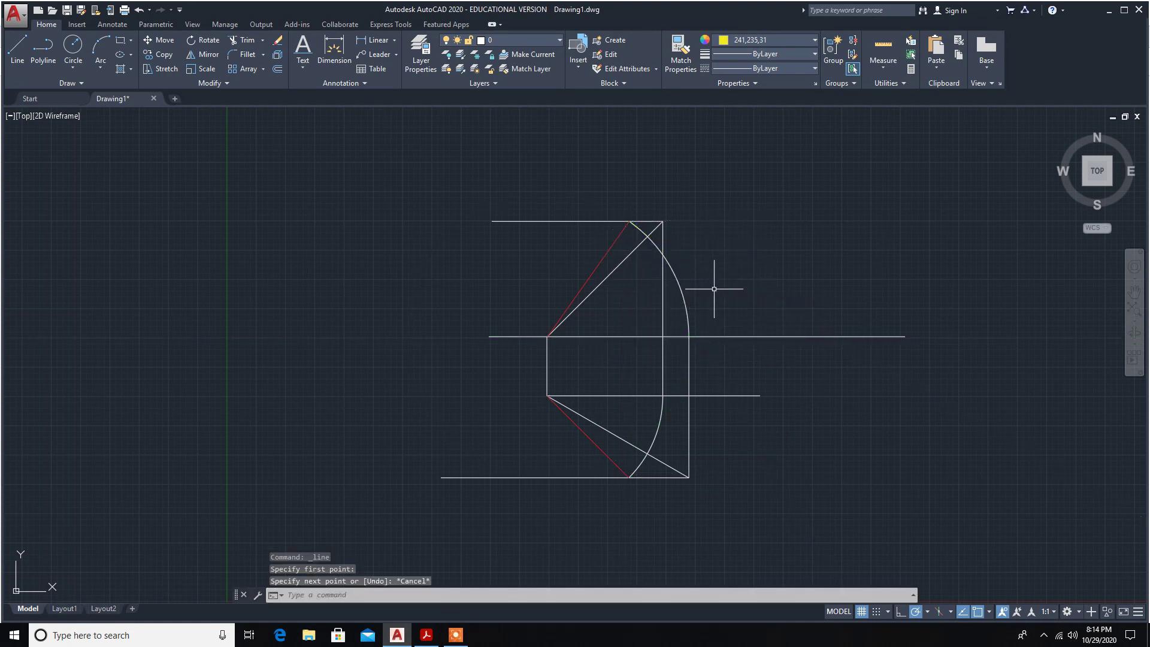
Delete the upper arc and the red line above the reference line.
right_click(665, 257)
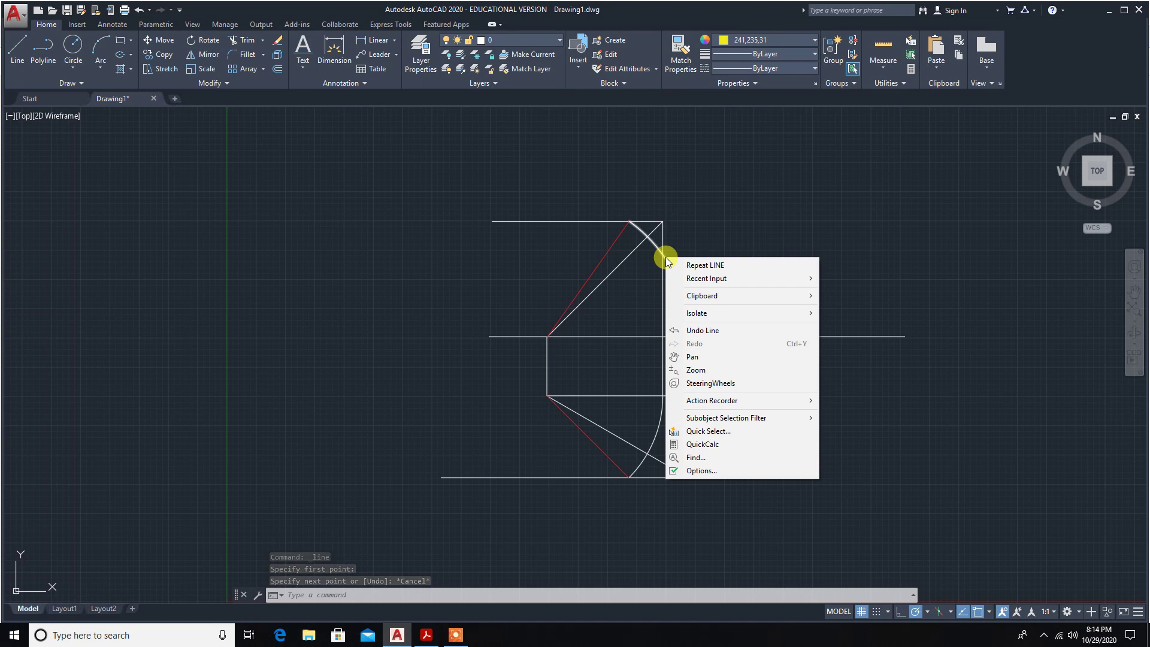
click(666, 262)
click(672, 271)
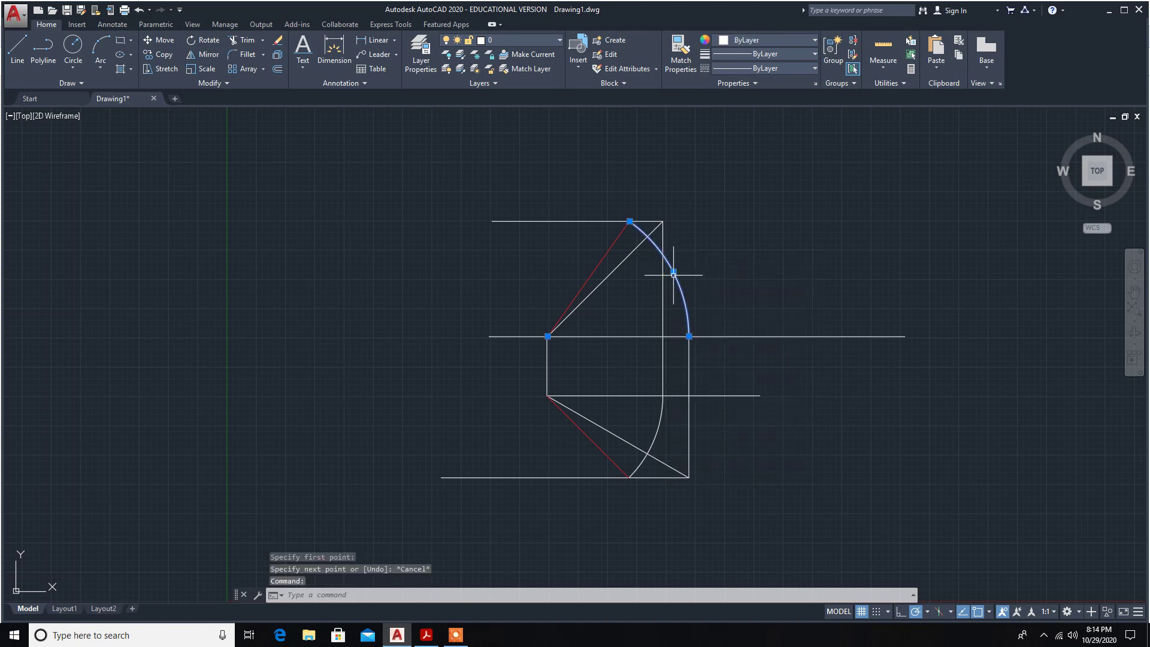
key(Delete)
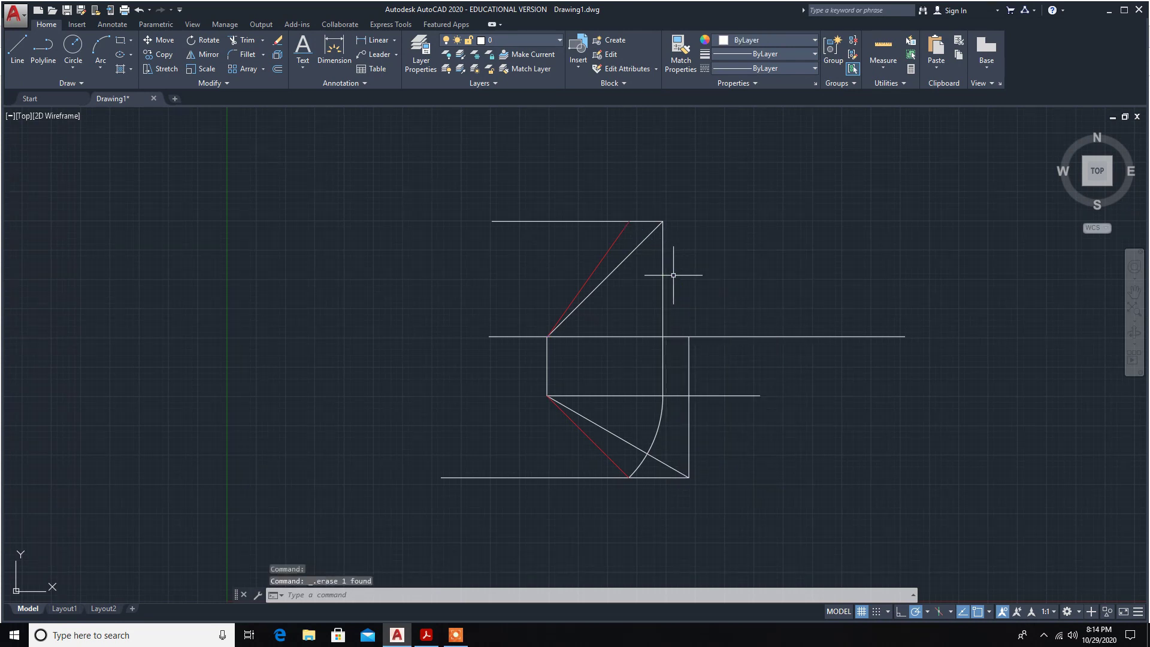
click(599, 263)
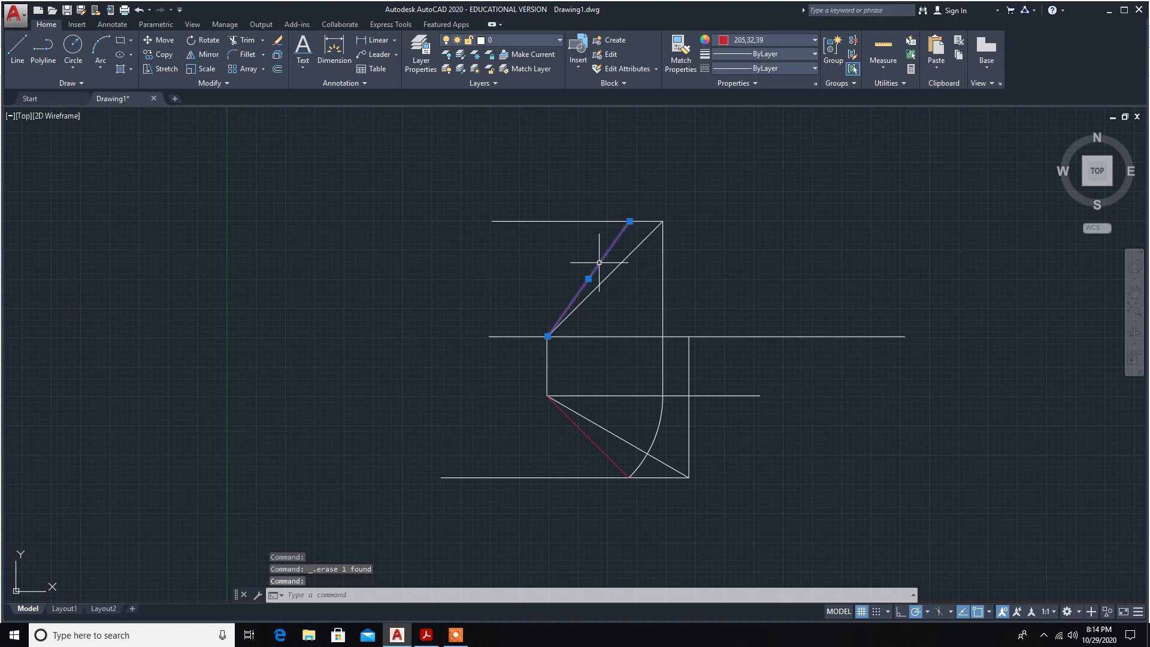
key(Delete)
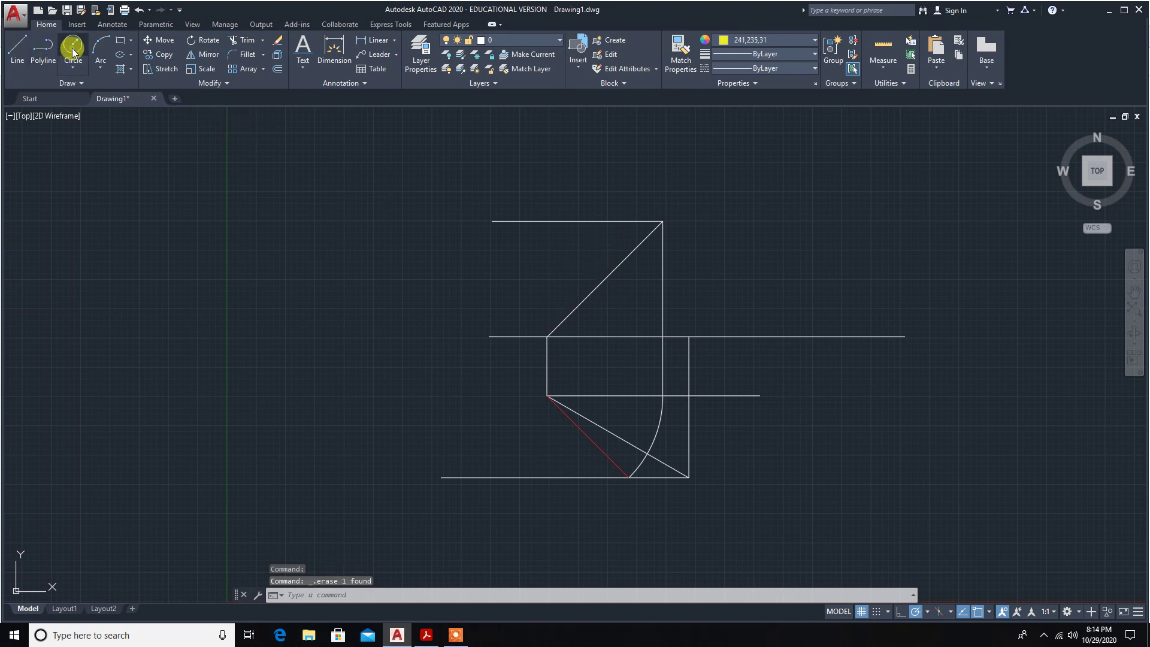
click(72, 52)
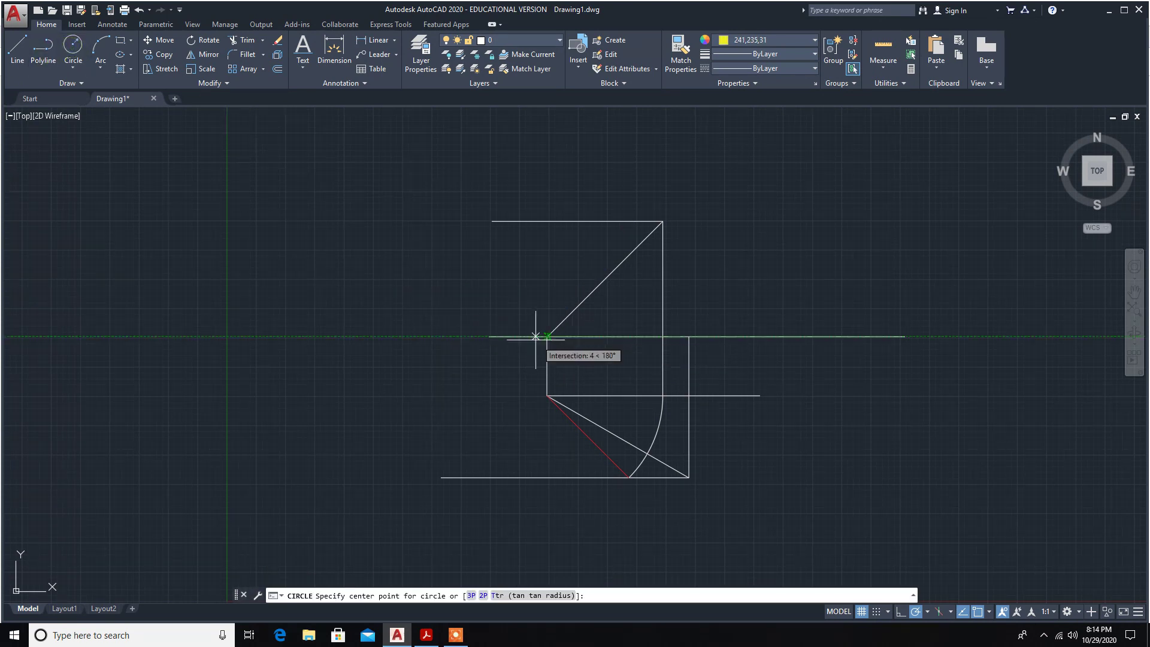
click(546, 336)
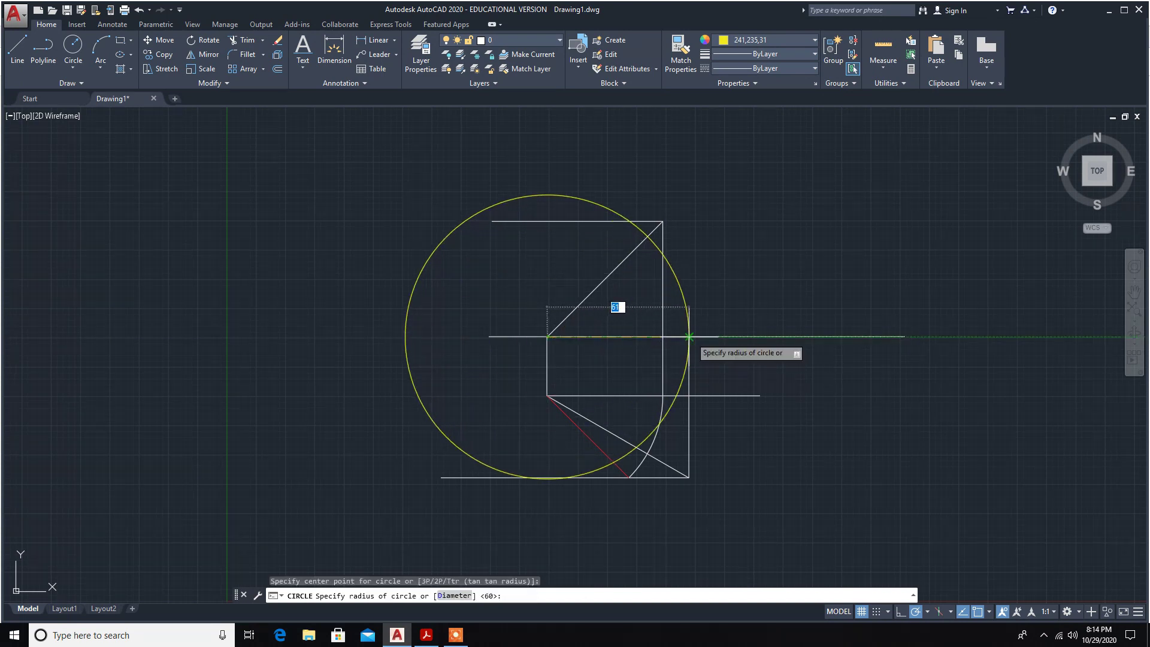
key(Escape)
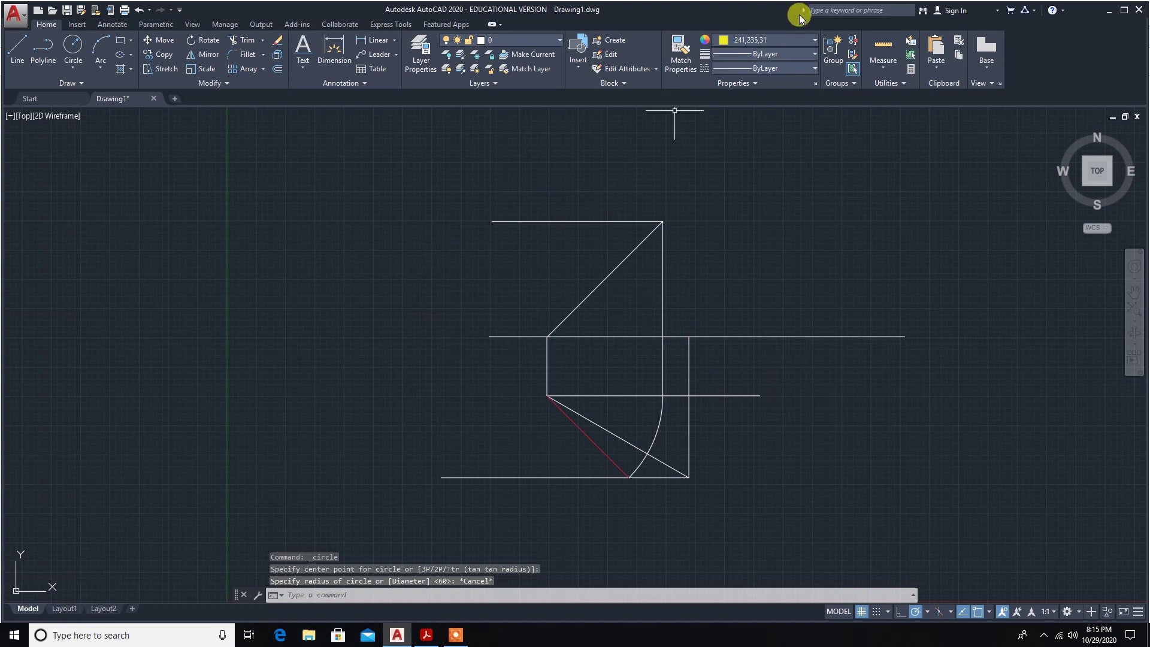
Set the object colour to ByLayer and draw a circle centred on the 45° line's lower end, through the outer vertical line's top end.
click(800, 40)
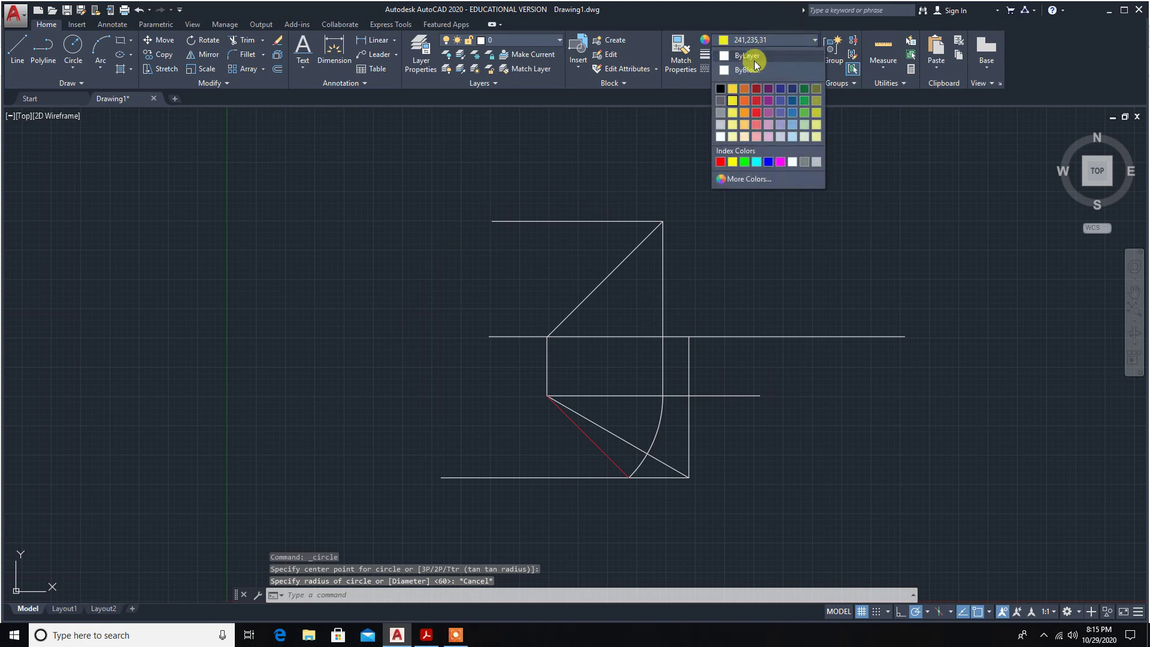
click(724, 57)
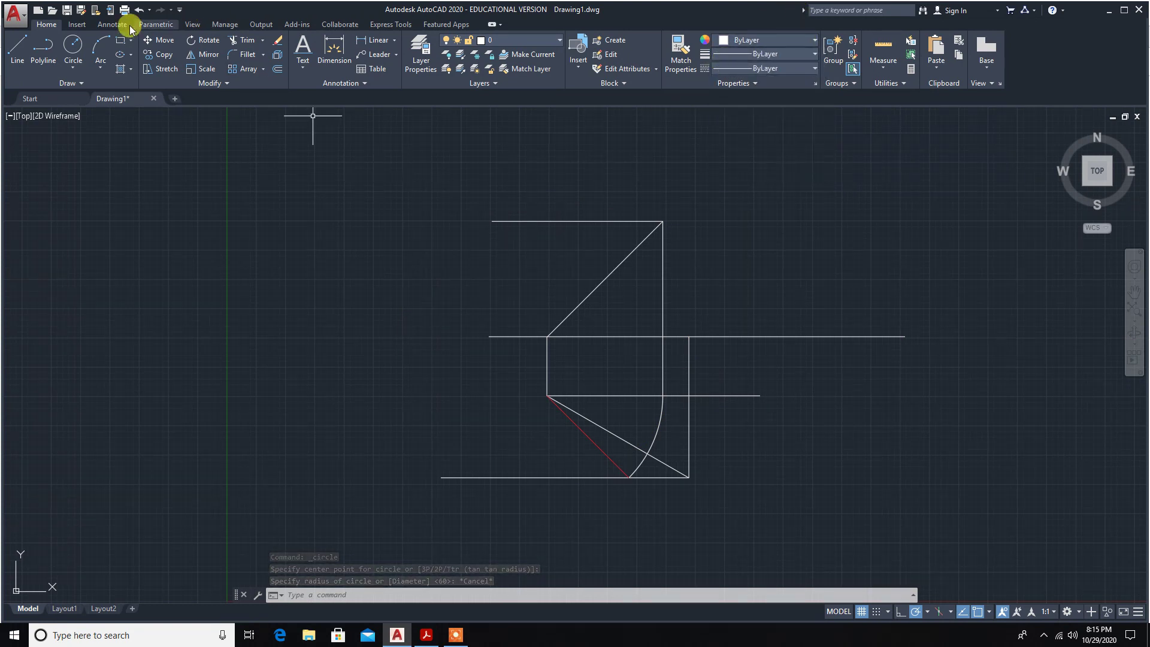
click(73, 45)
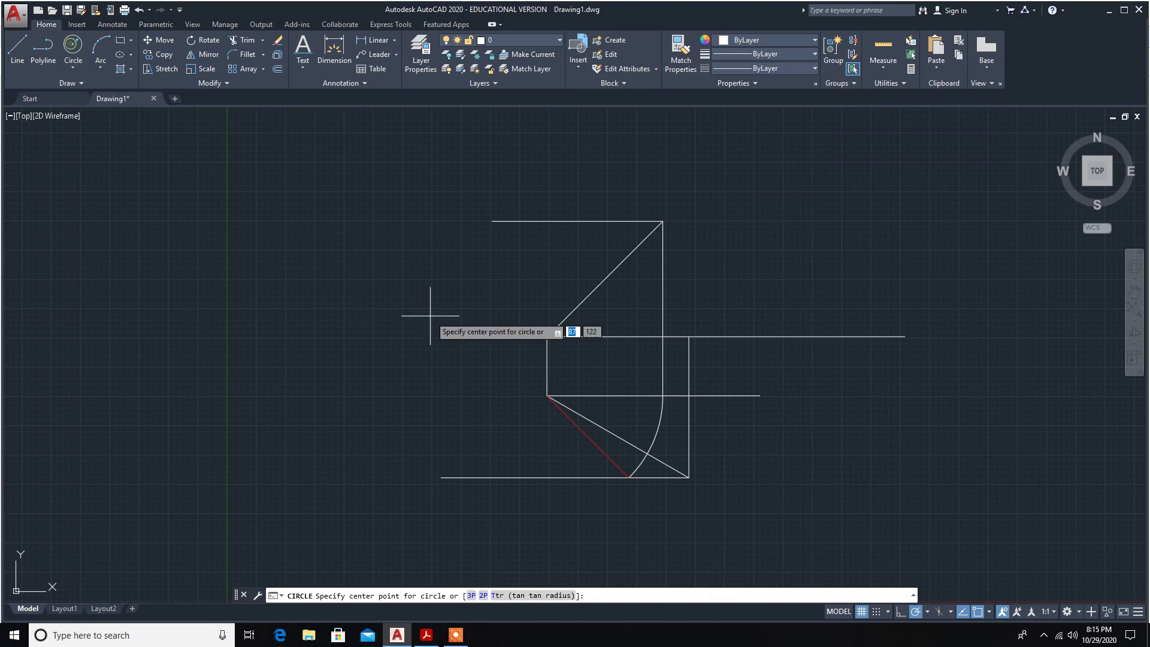
click(547, 337)
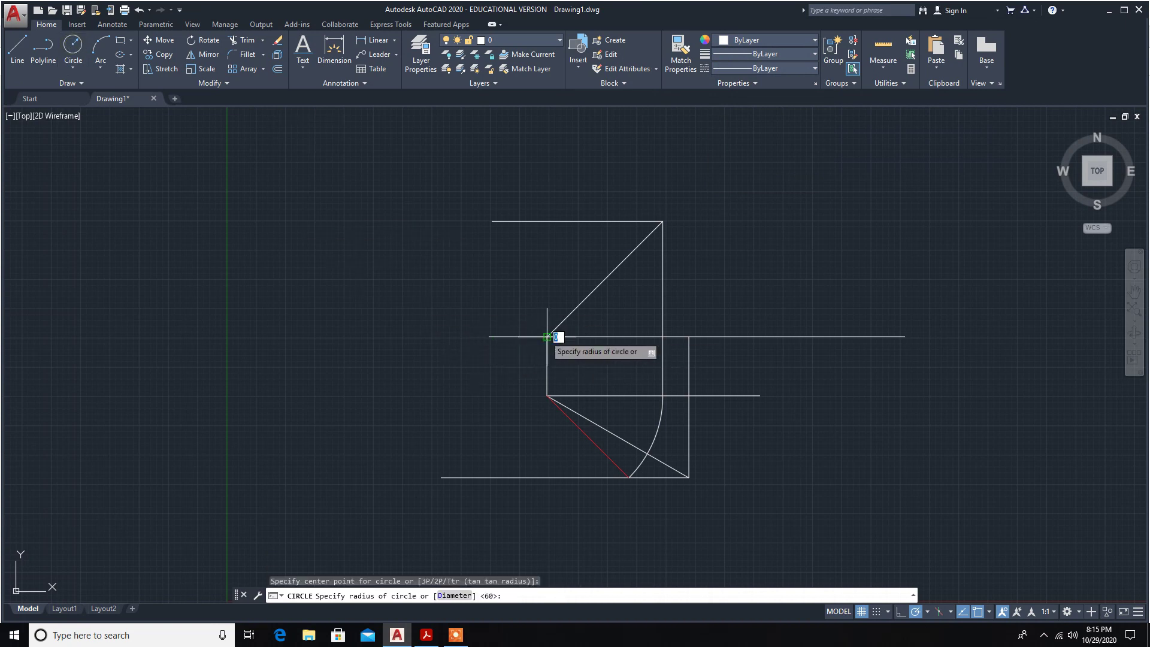
click(688, 337)
key(Escape)
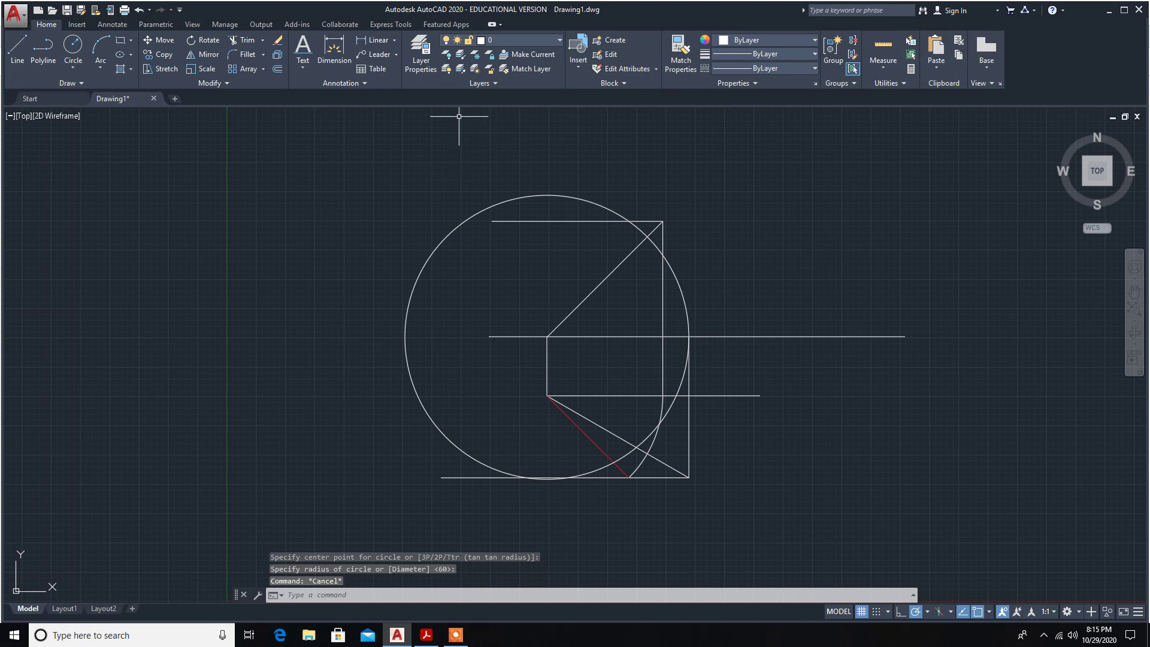
Trim the circle's left side, its segment just below the reference line, and its portion between the lower red line and the lowest horizontal line.
click(251, 40)
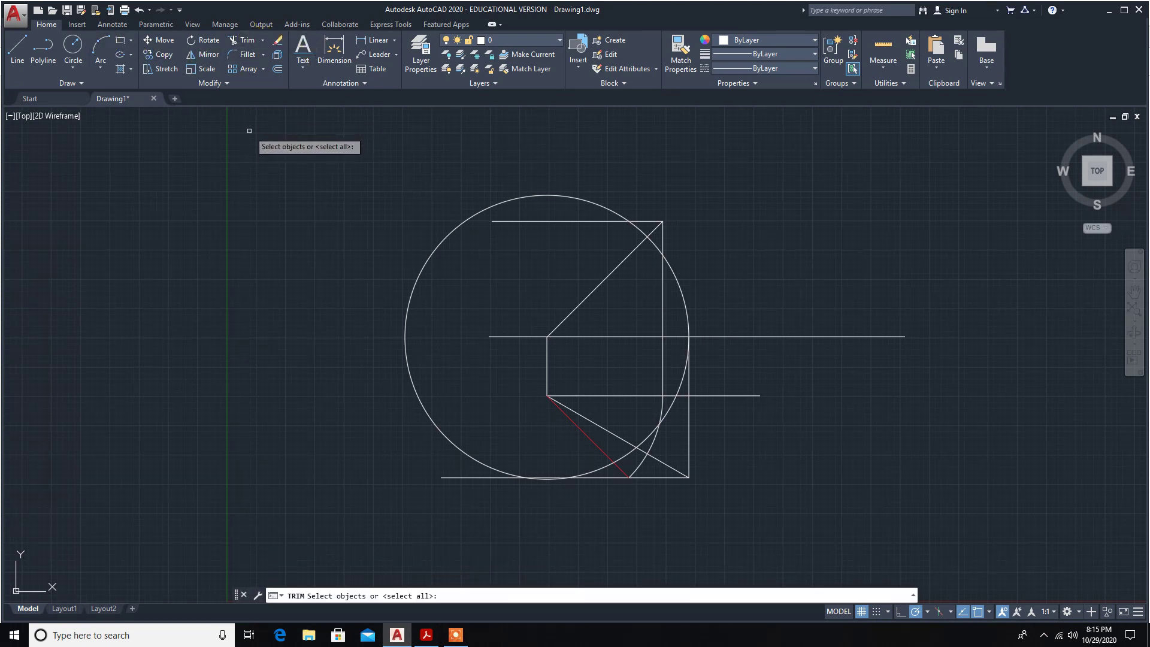
key(Return)
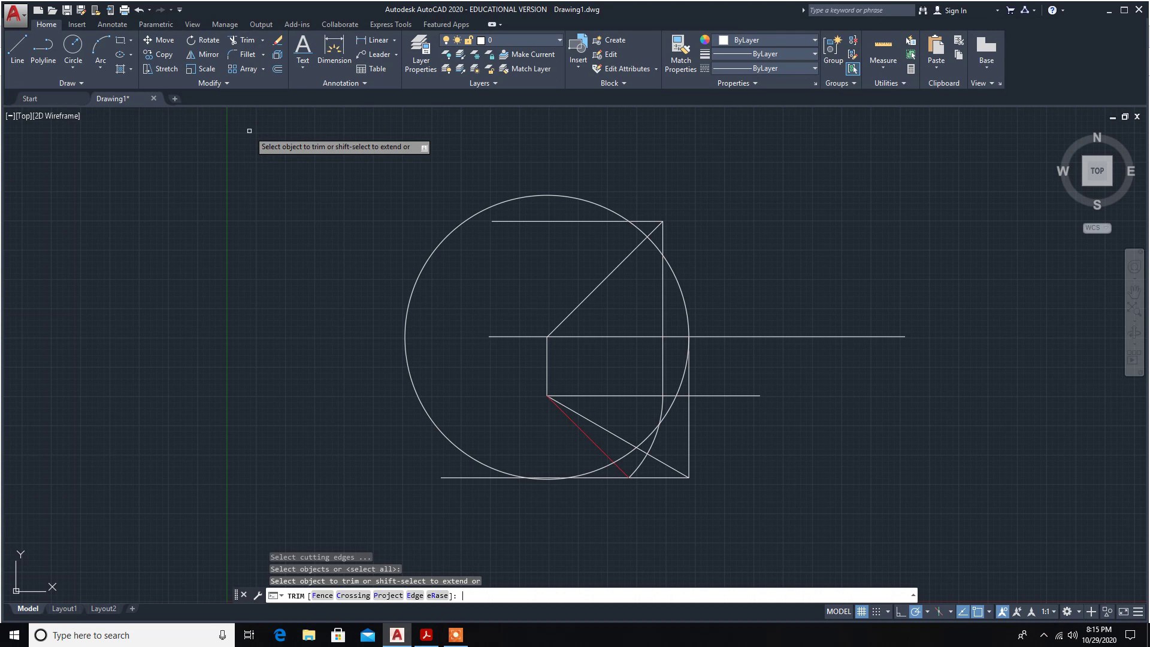
click(593, 201)
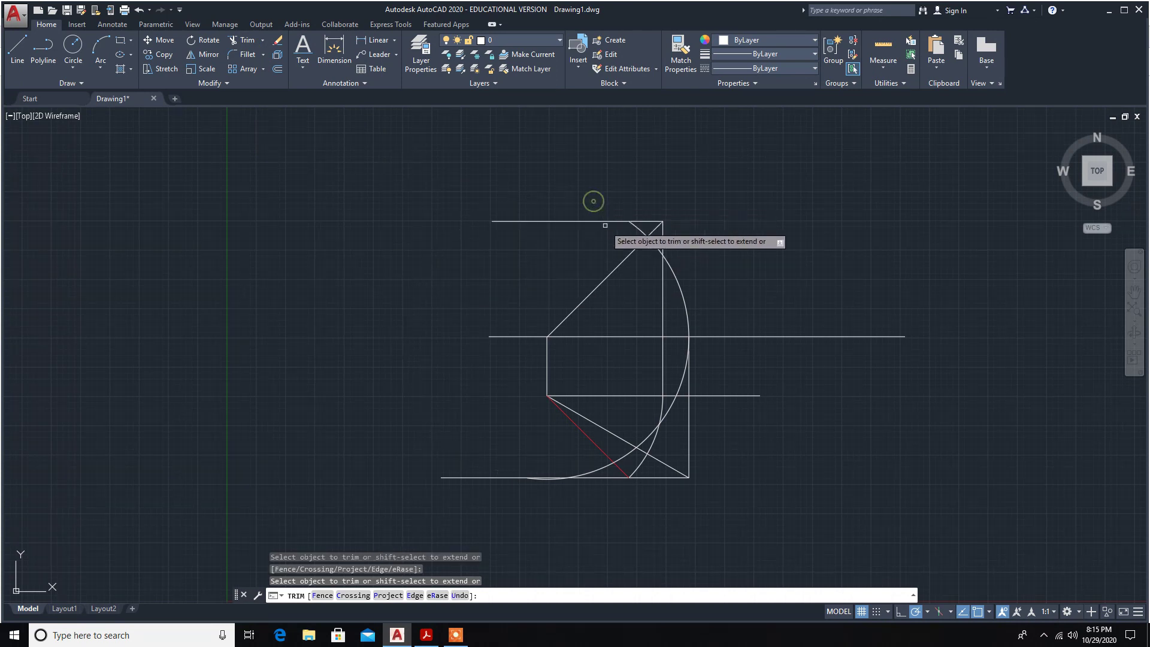
click(681, 384)
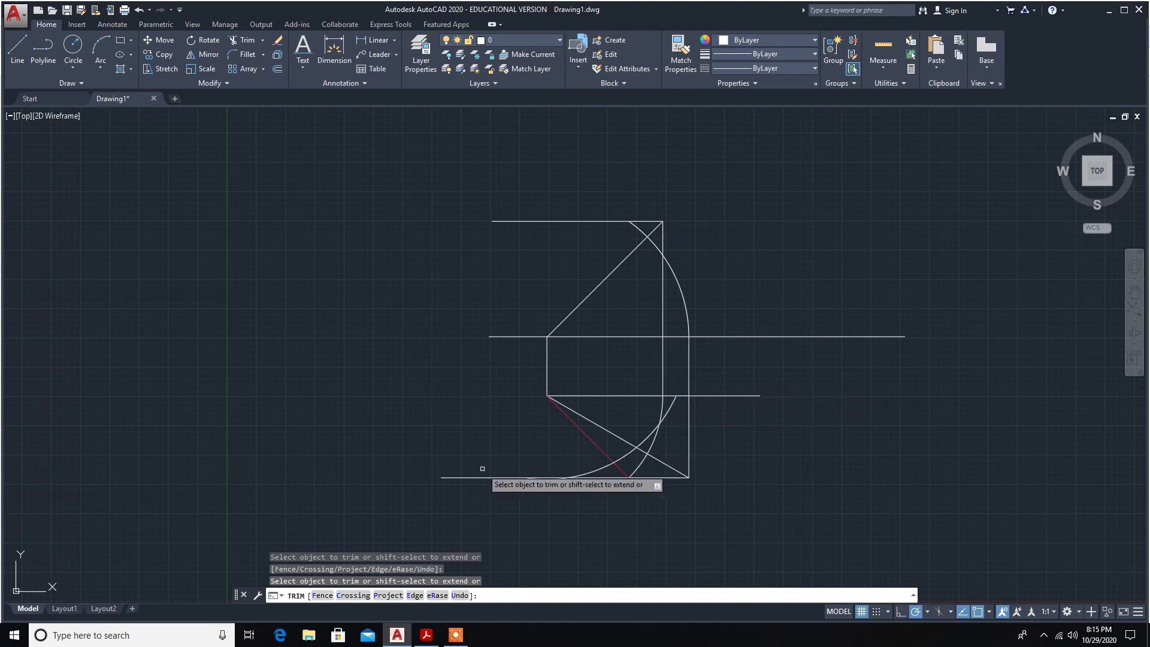
click(595, 465)
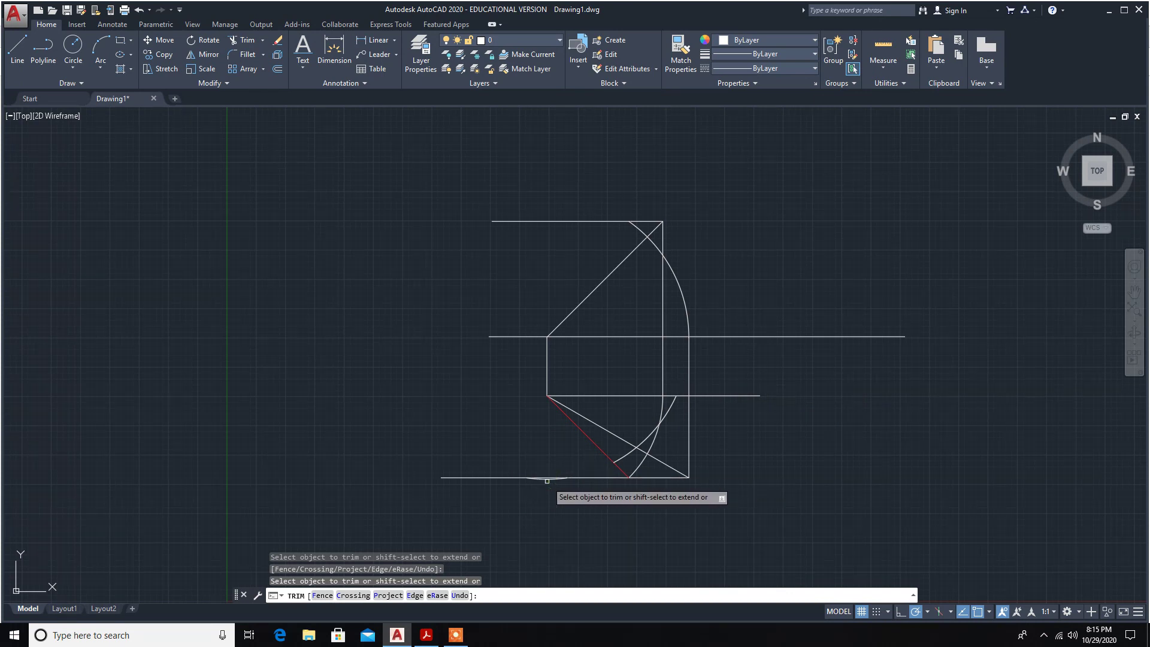
key(Escape)
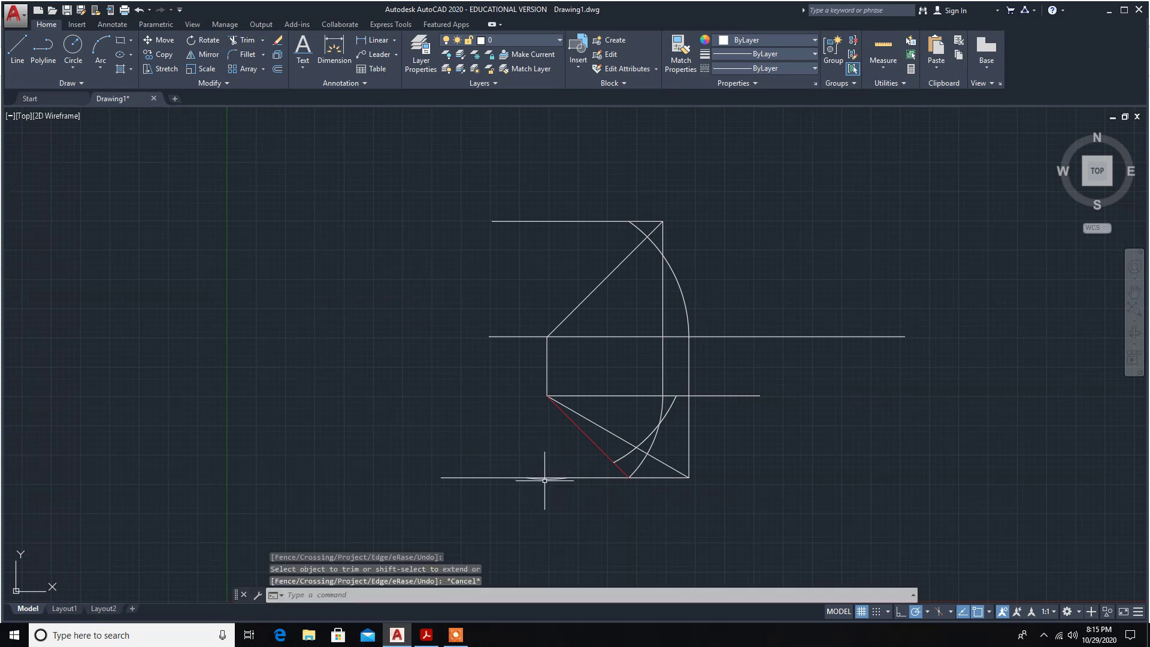
key(Escape)
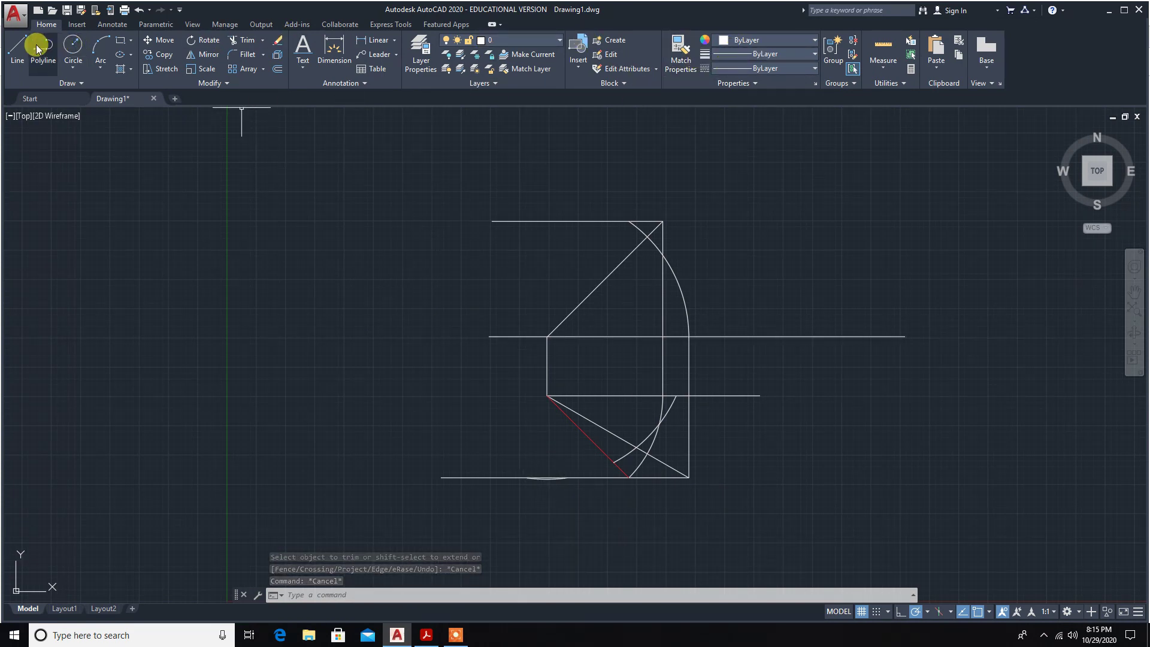
Draw a line in red (153,27,30) from the 45° line's lower end to the upper arc's end on the top horizontal line.
click(18, 48)
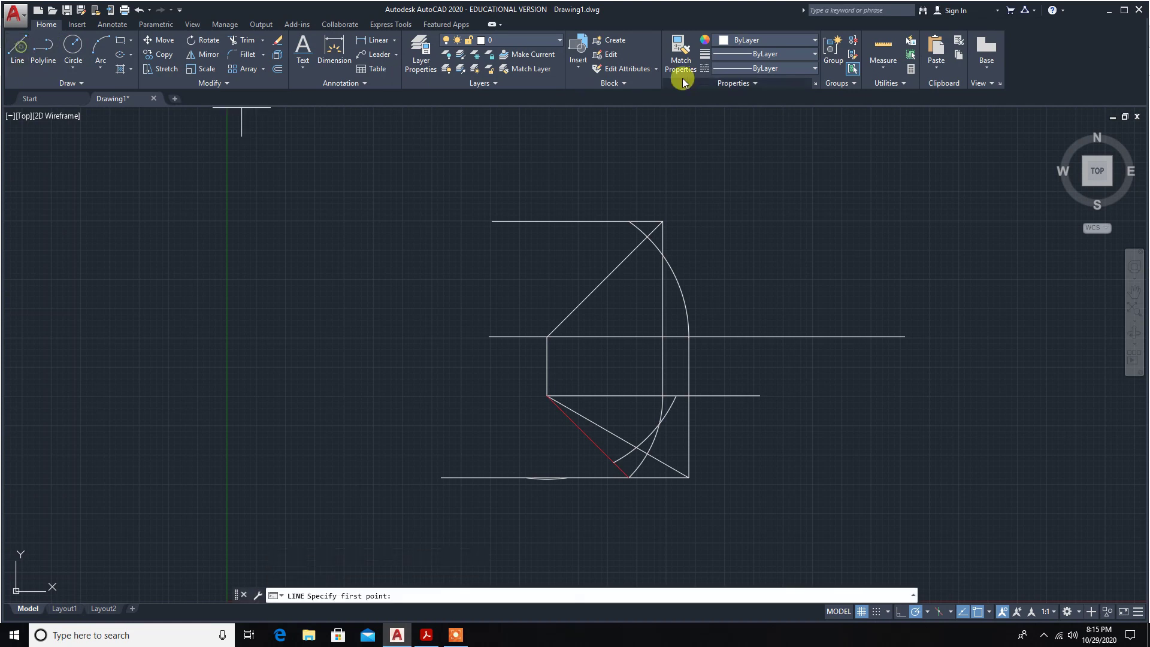
click(814, 39)
click(756, 88)
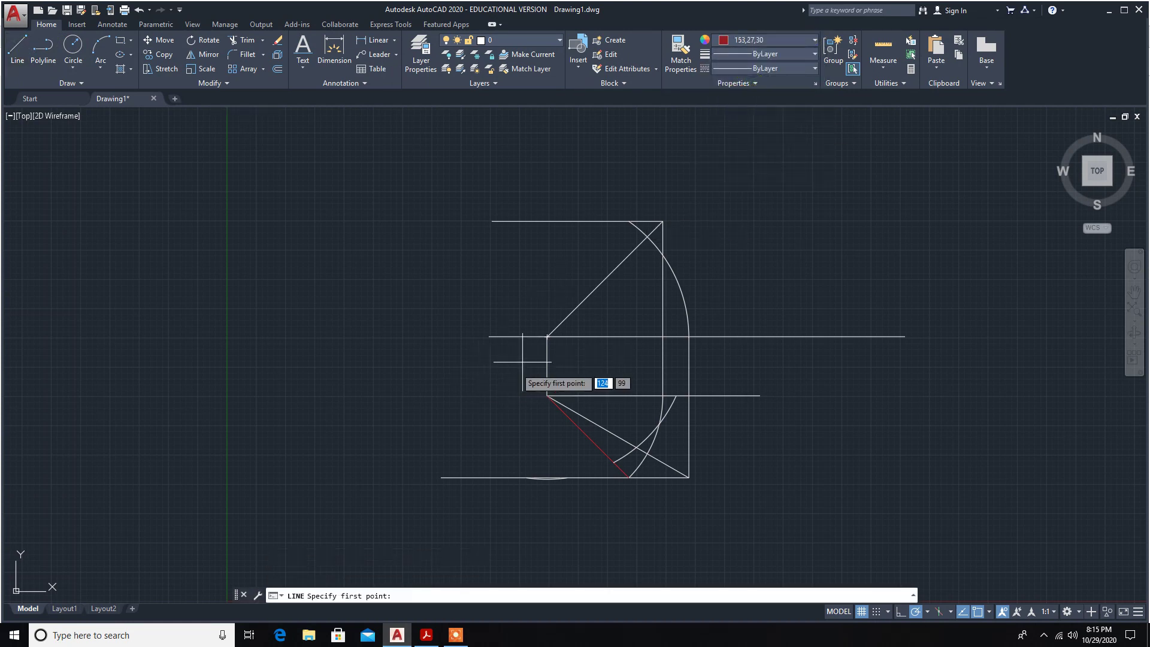
click(547, 336)
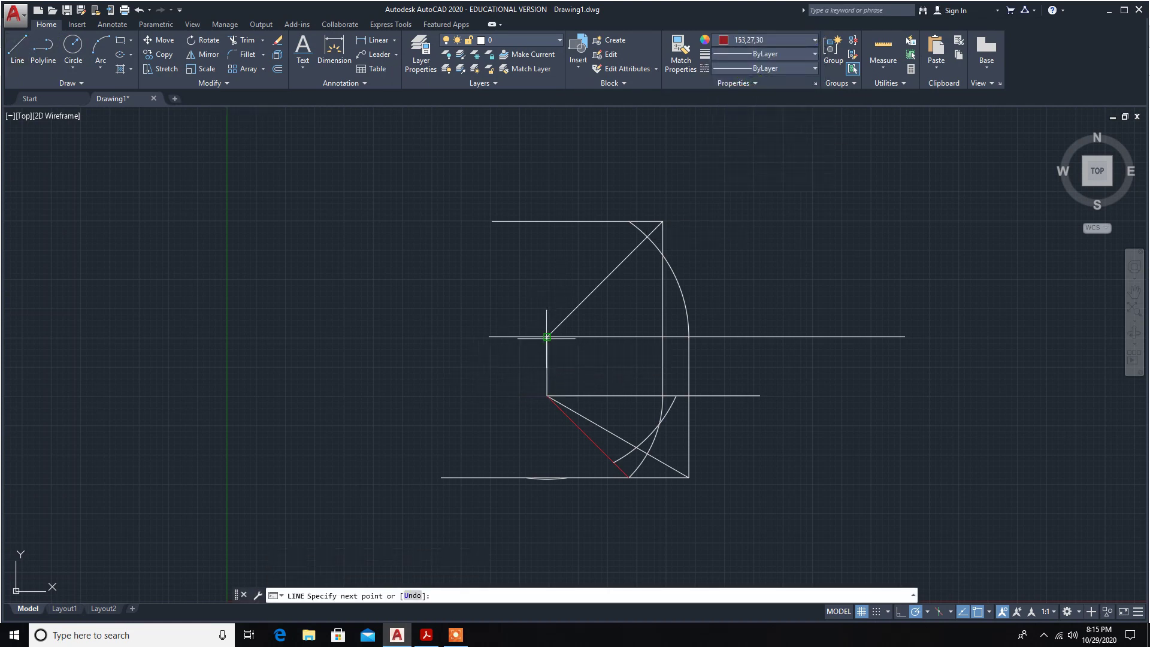
click(629, 221)
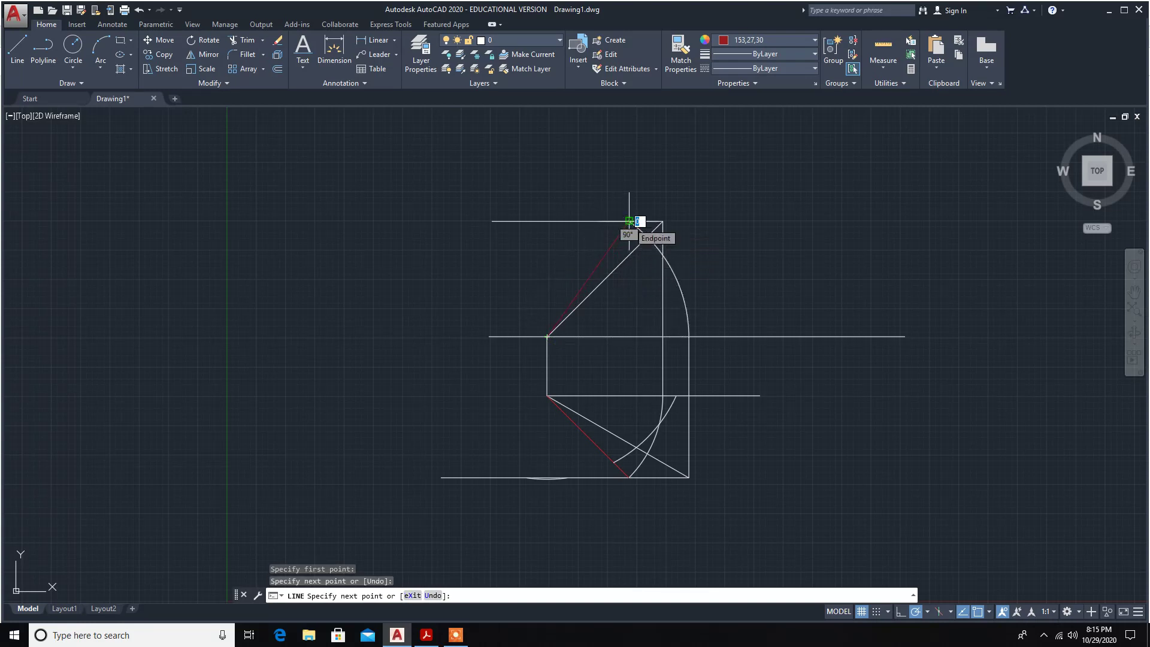
key(Return)
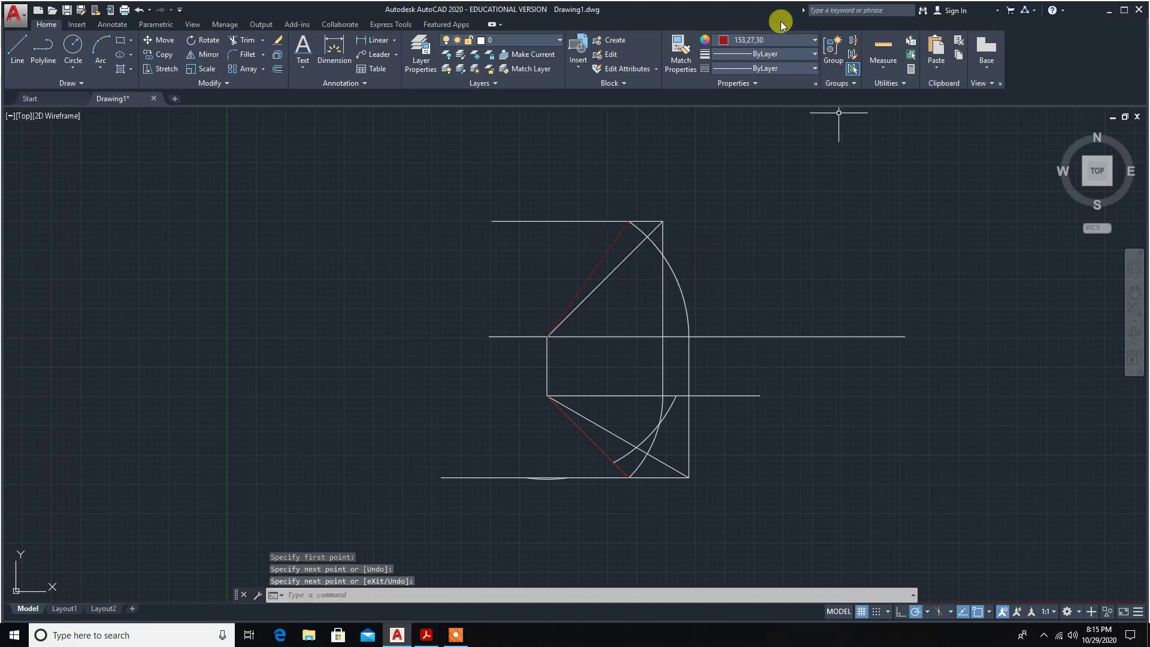
Set the object colour to yellow (241,235,31) and draw a vertical line joining the outer ends of the two red lines.
click(806, 43)
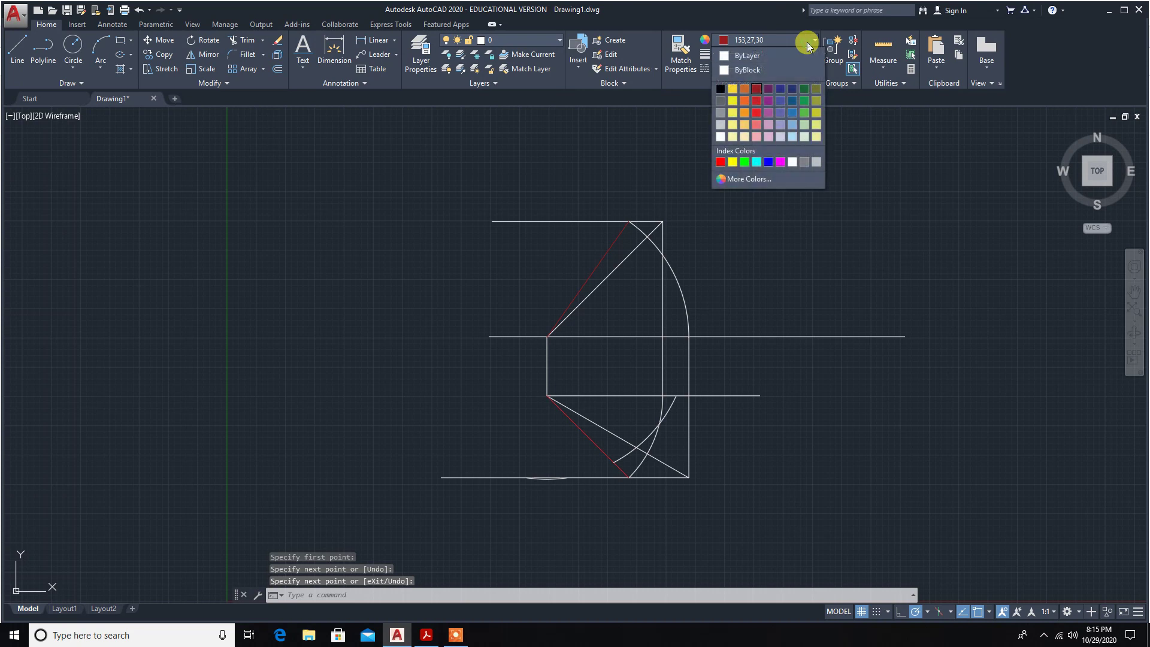
click(735, 95)
click(19, 49)
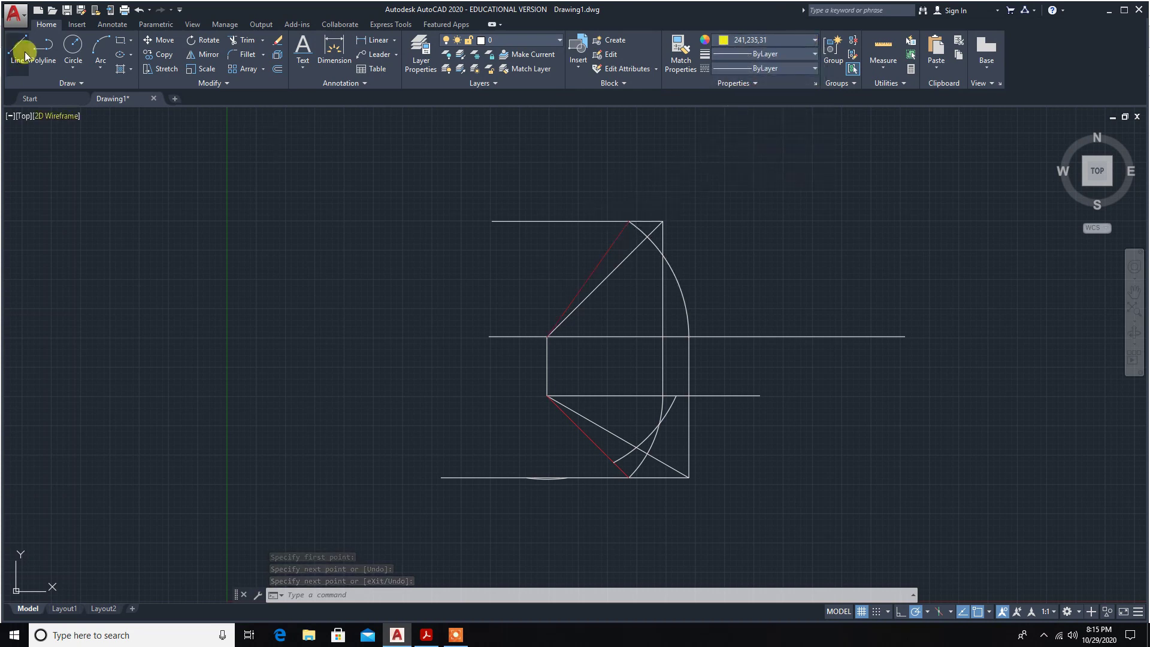
click(629, 478)
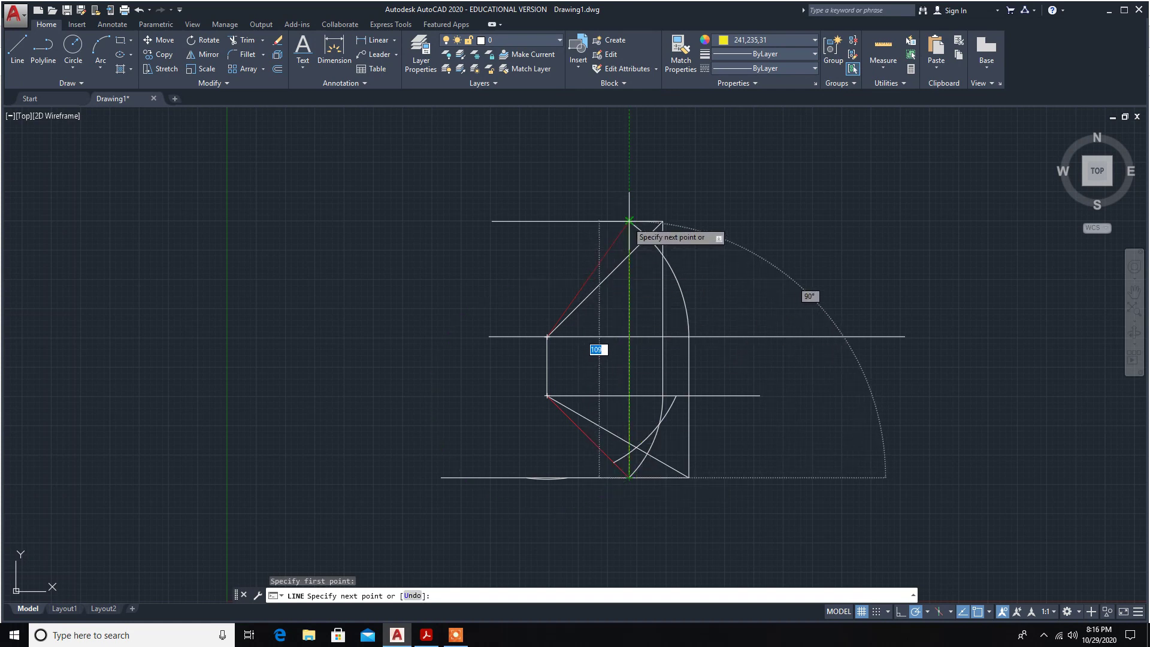
click(628, 221)
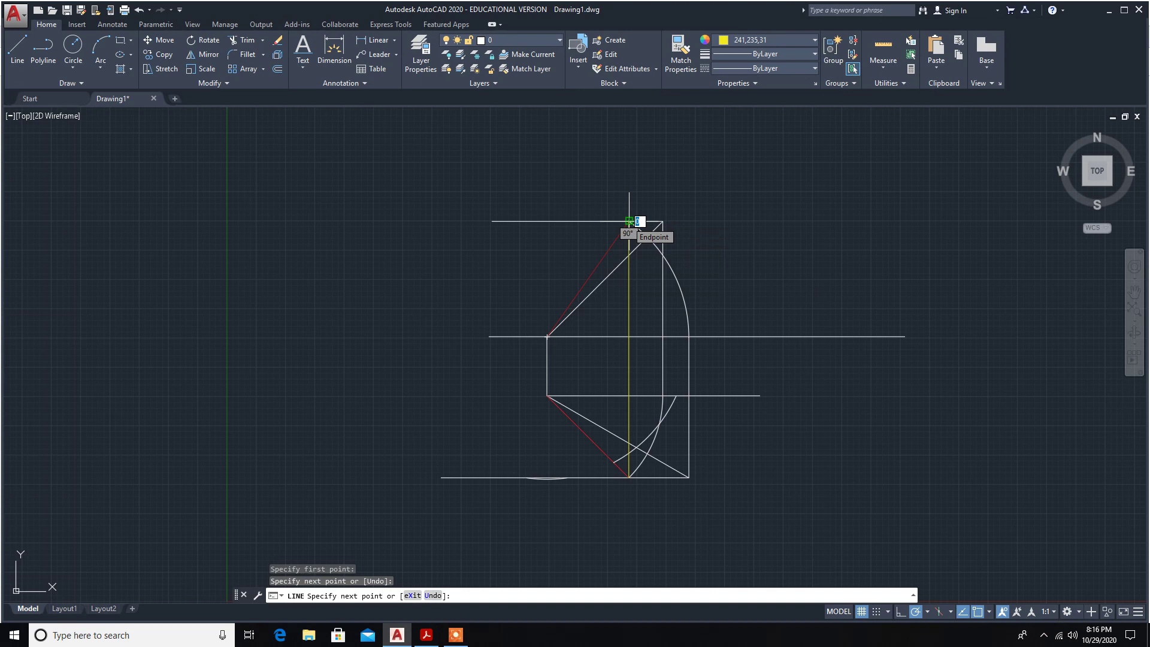
key(Escape)
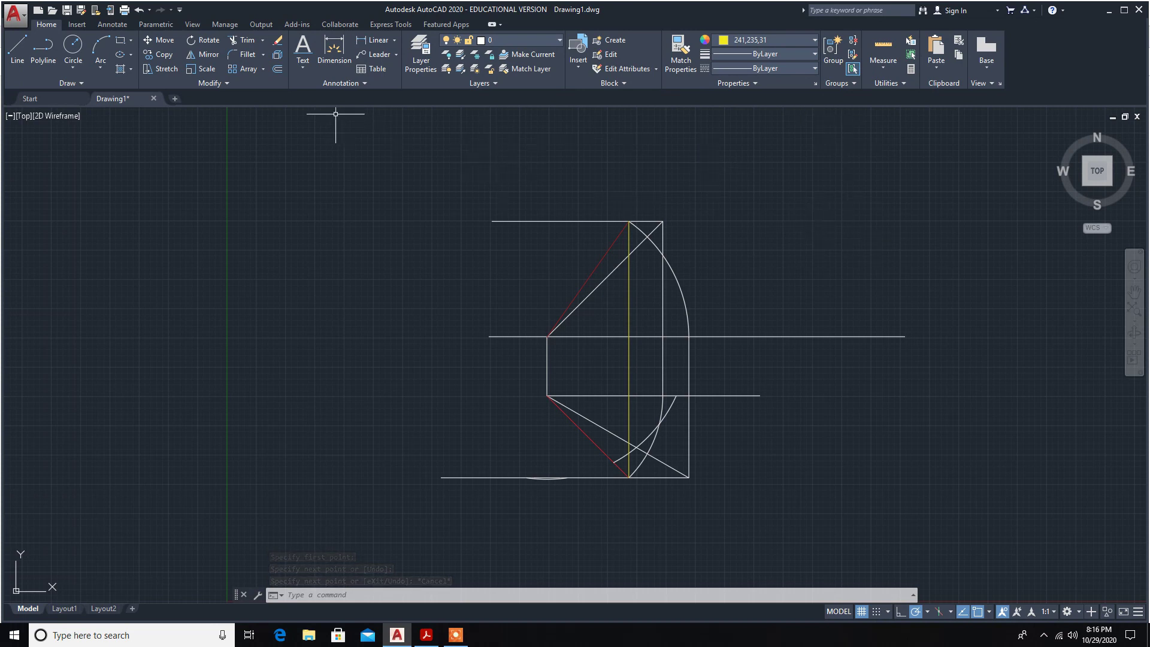
Add single-line text "locus of B in front view" above the top horizontal line, with height 3 and rotation 0.
click(308, 71)
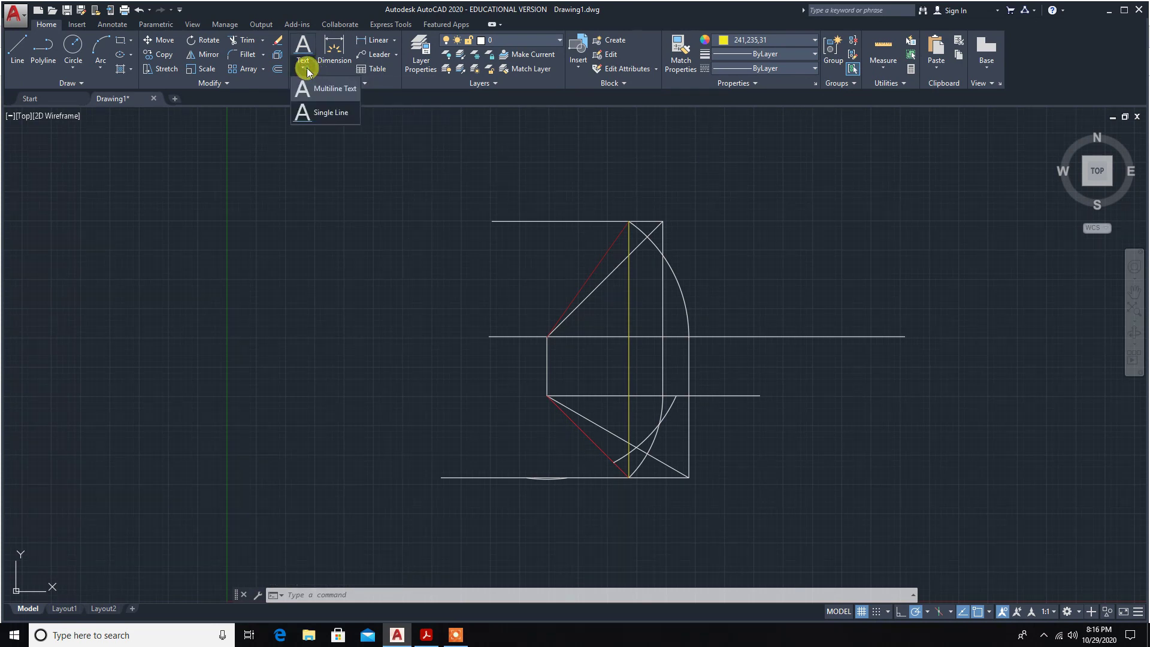
click(317, 112)
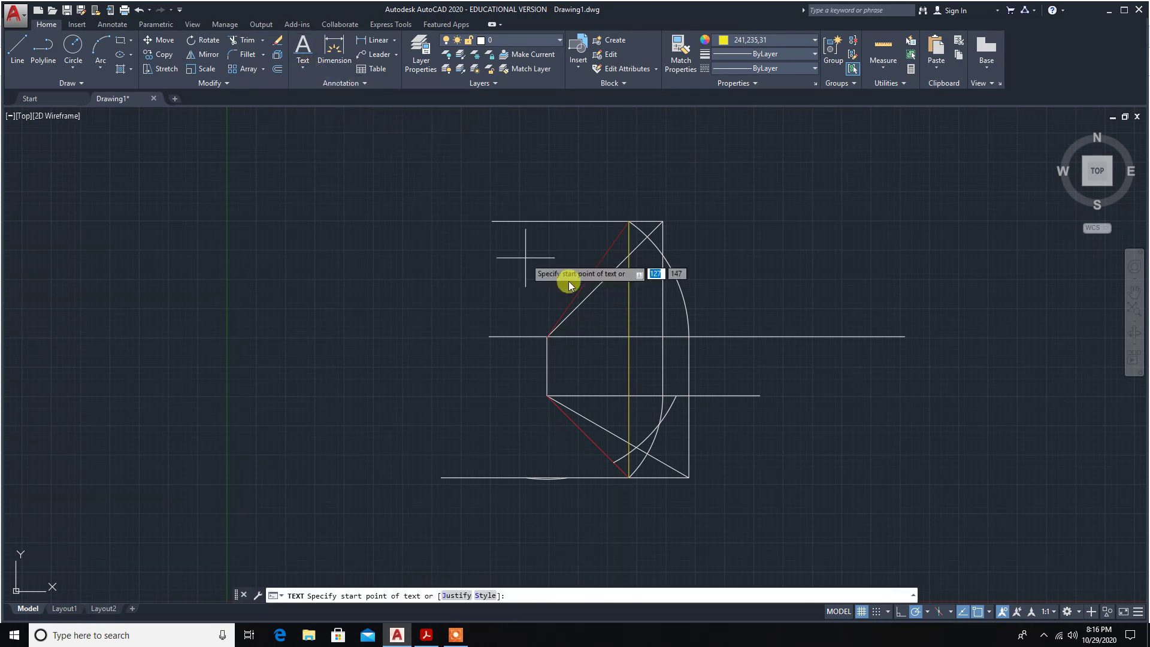
click(509, 206)
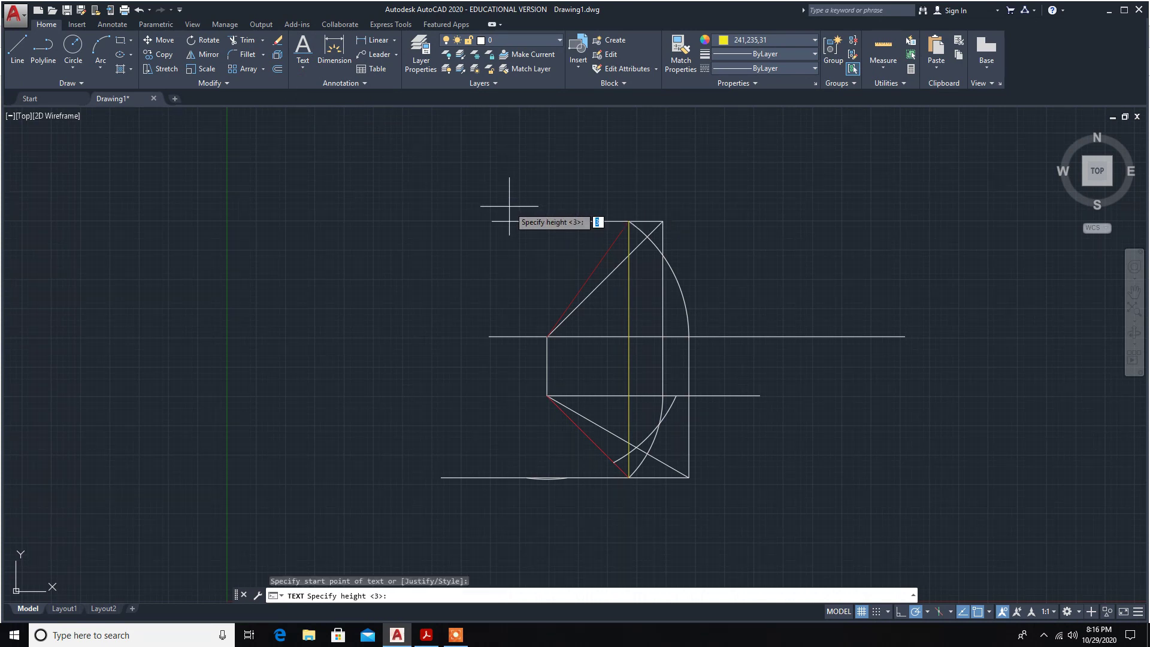
key(Return)
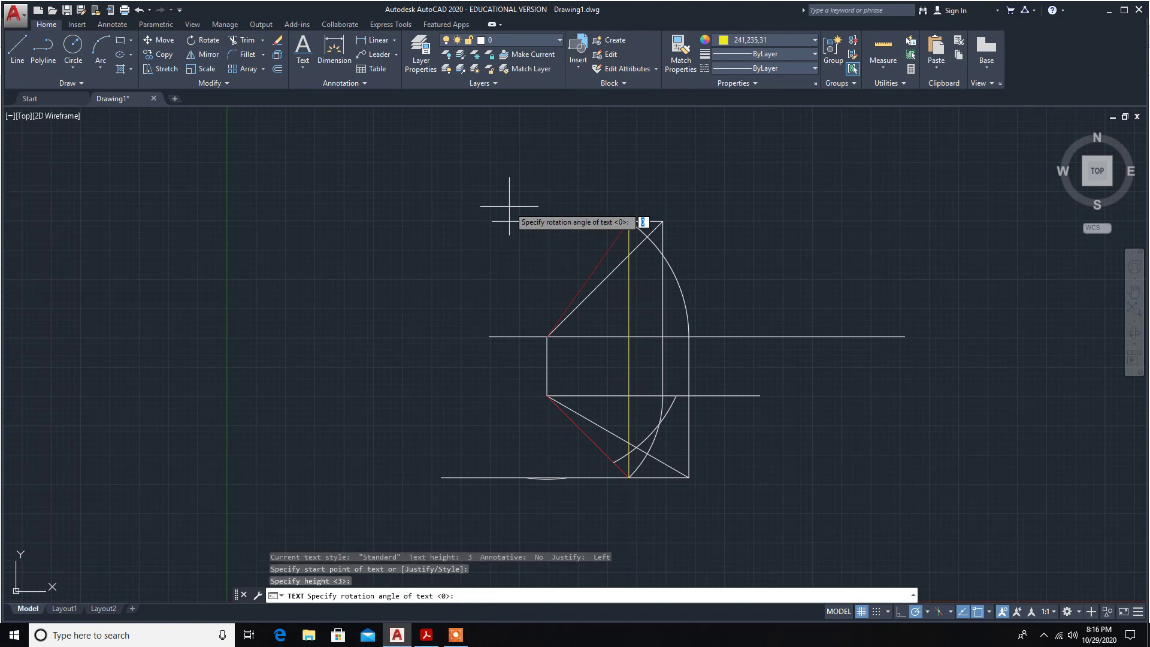
click(509, 207)
key(Return)
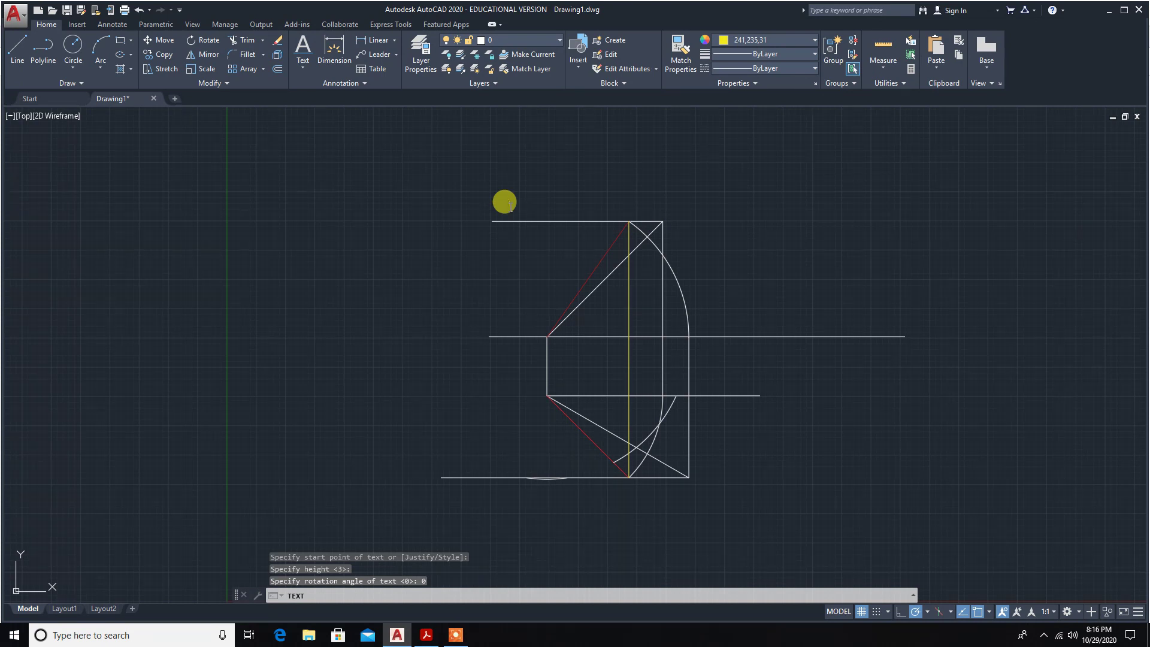
text(ioc)
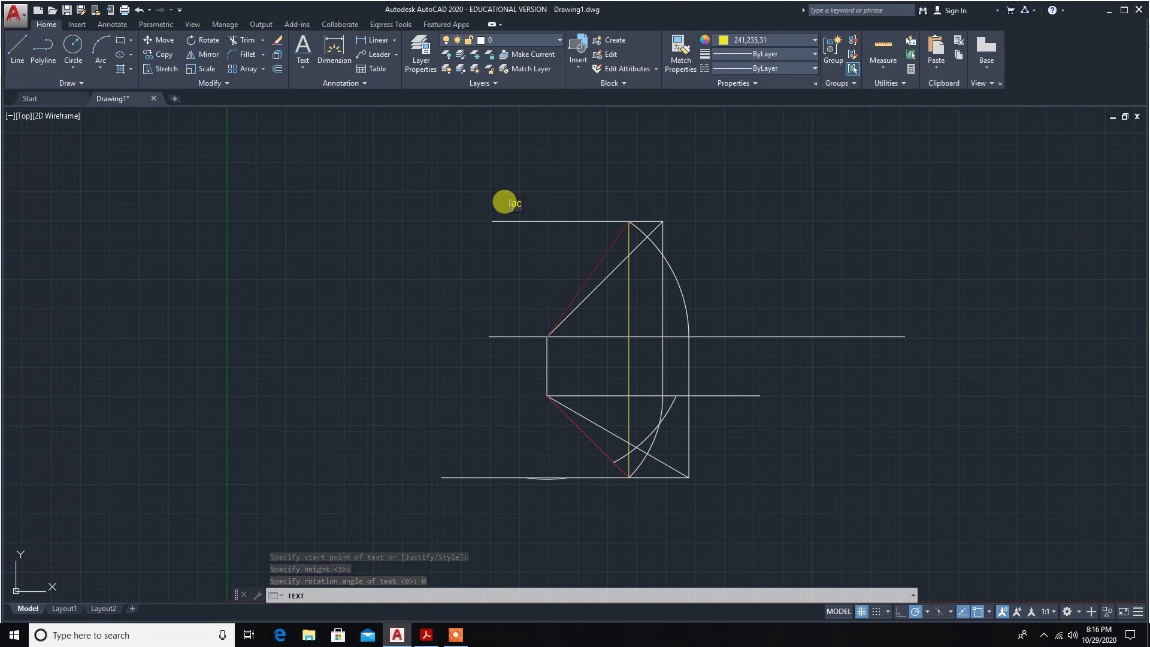
text(us of)
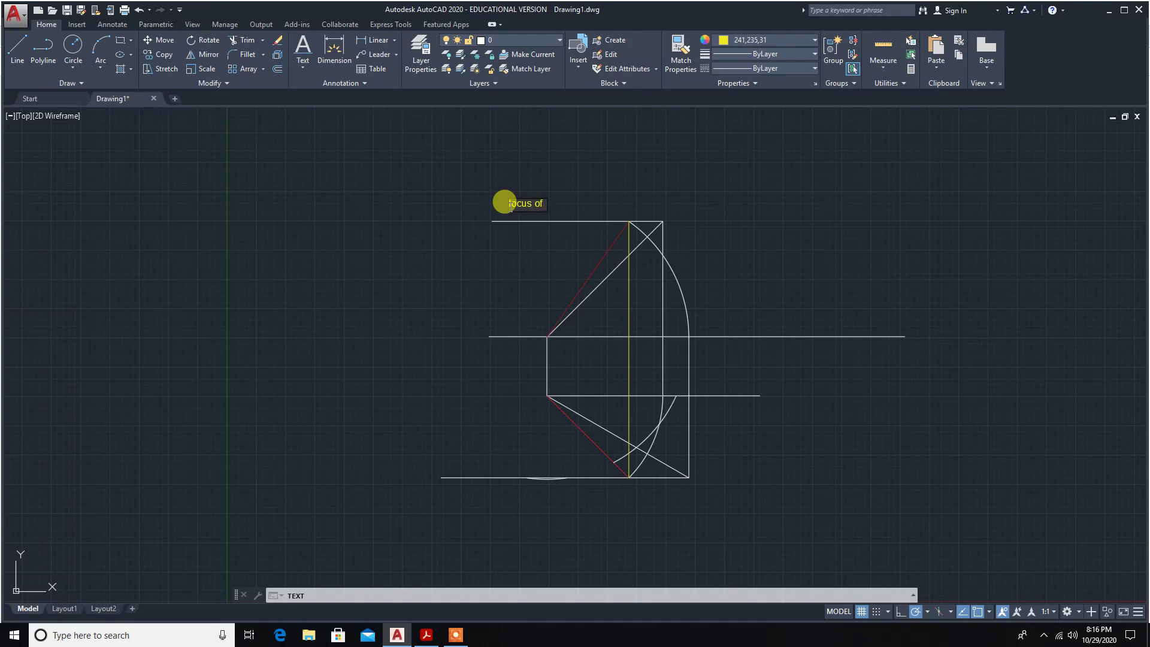
text( B in frount)
key(BackSpace)
key(BackSpace)
key(BackSpace)
text(nt view)
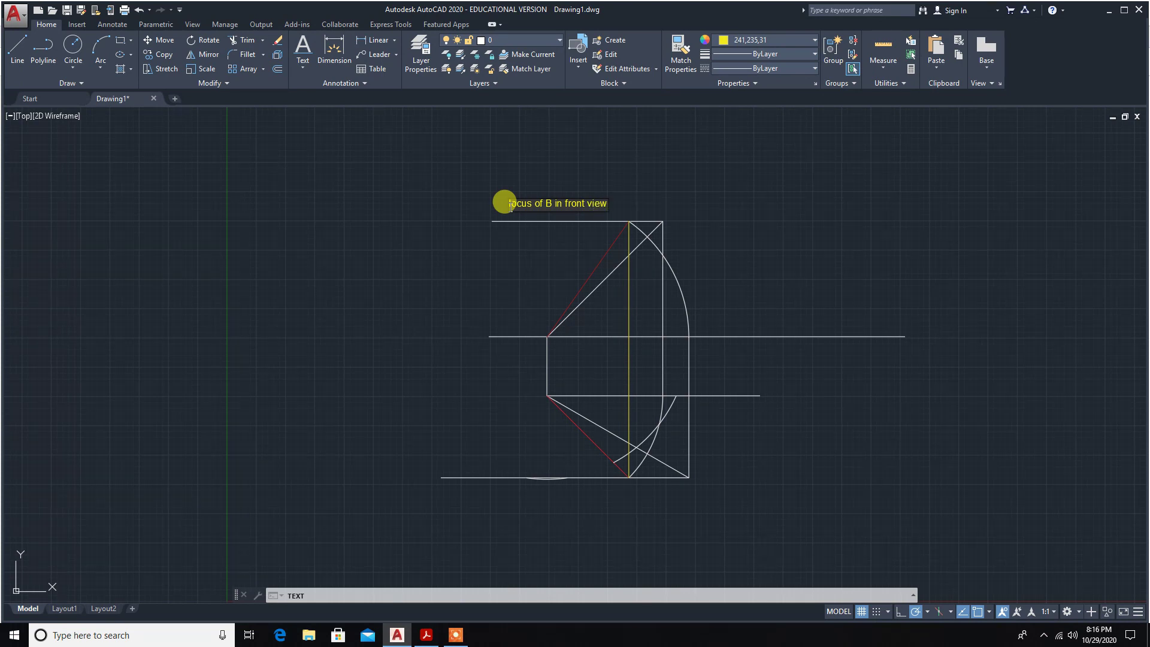
key(Return)
key(BackSpace)
click(637, 199)
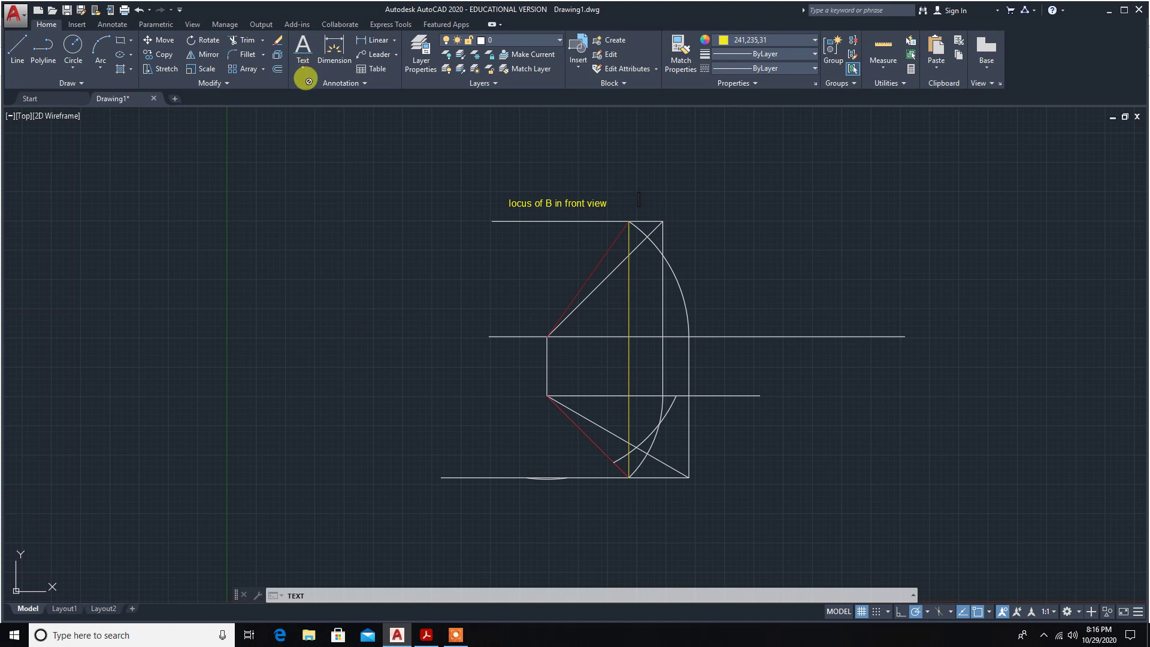
key(Escape)
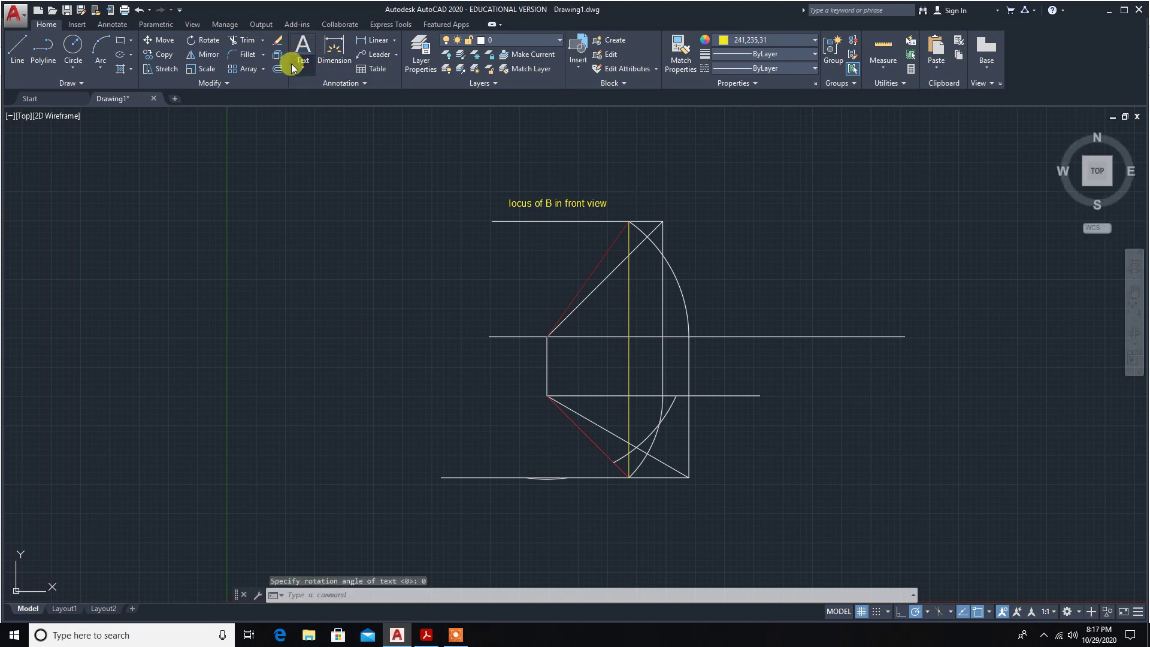
Add single-line text "locus of b in top view." below the lowest horizontal line, with height 3 and rotation 0.
click(303, 68)
click(306, 105)
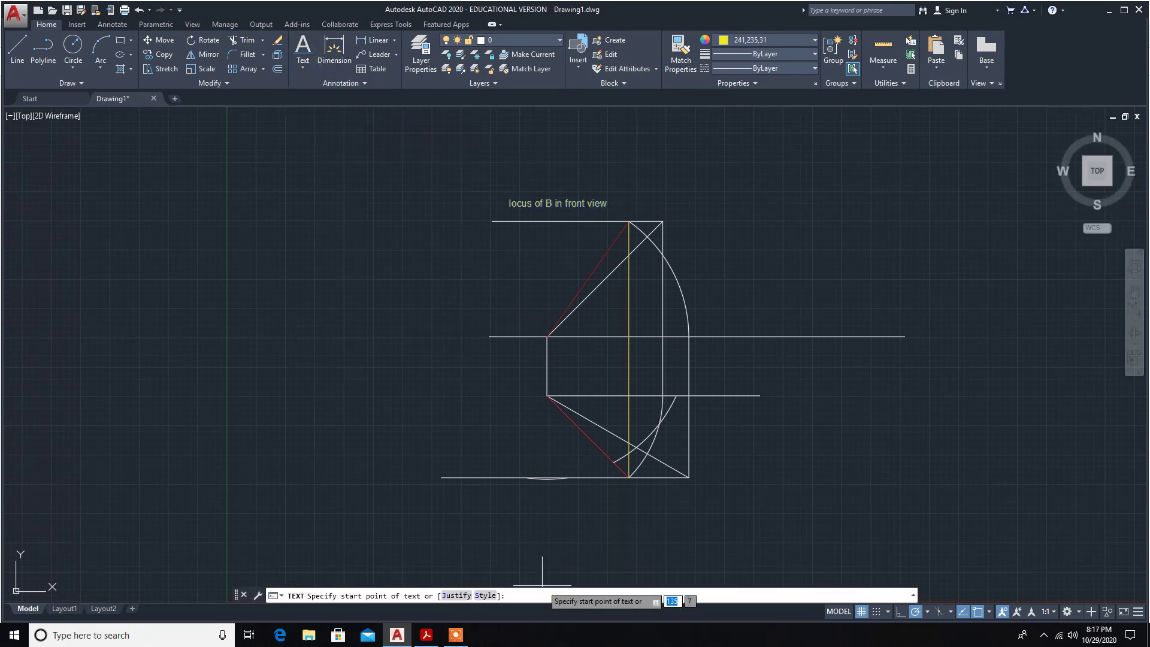
click(501, 493)
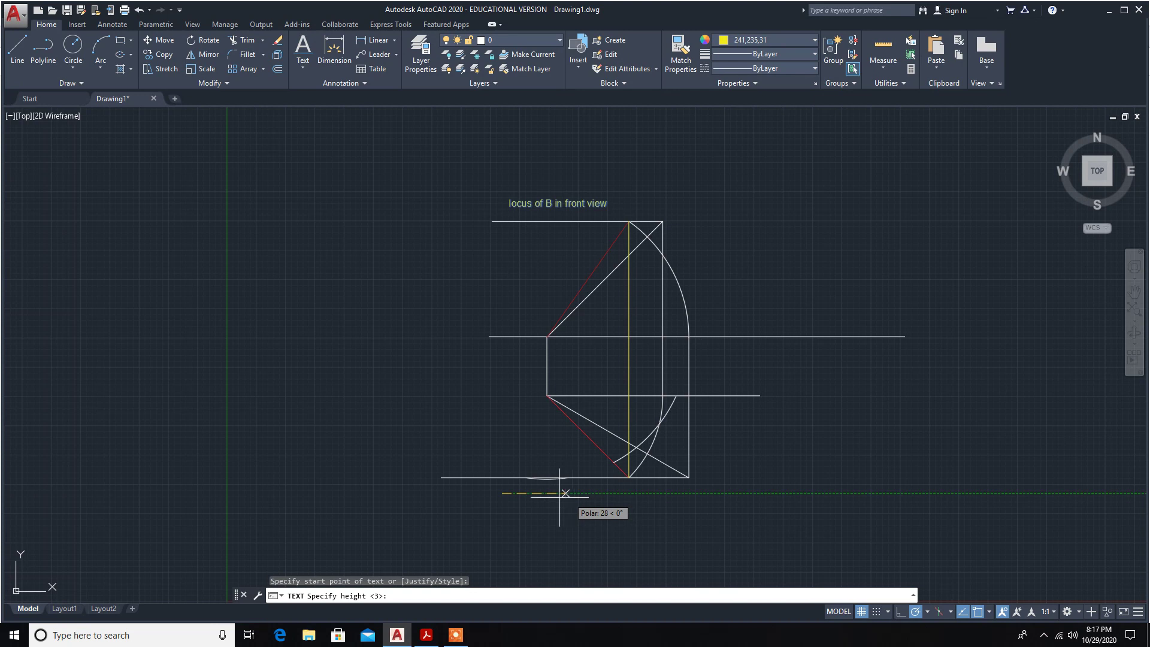
click(522, 493)
click(522, 492)
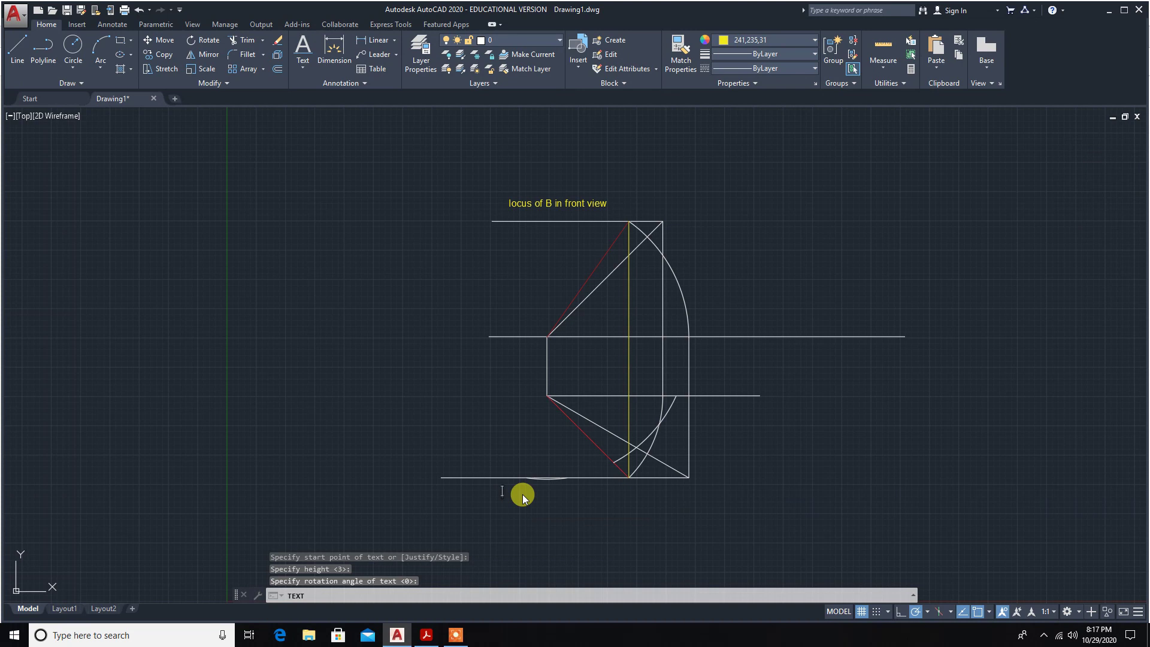
text(lo)
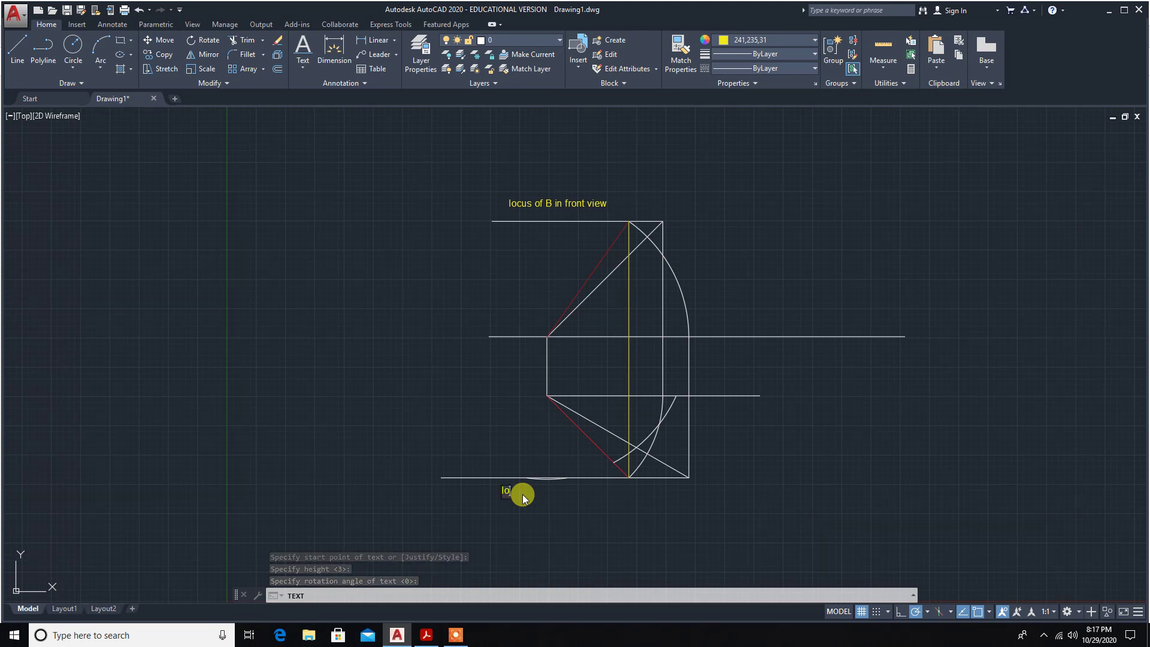
text(cus)
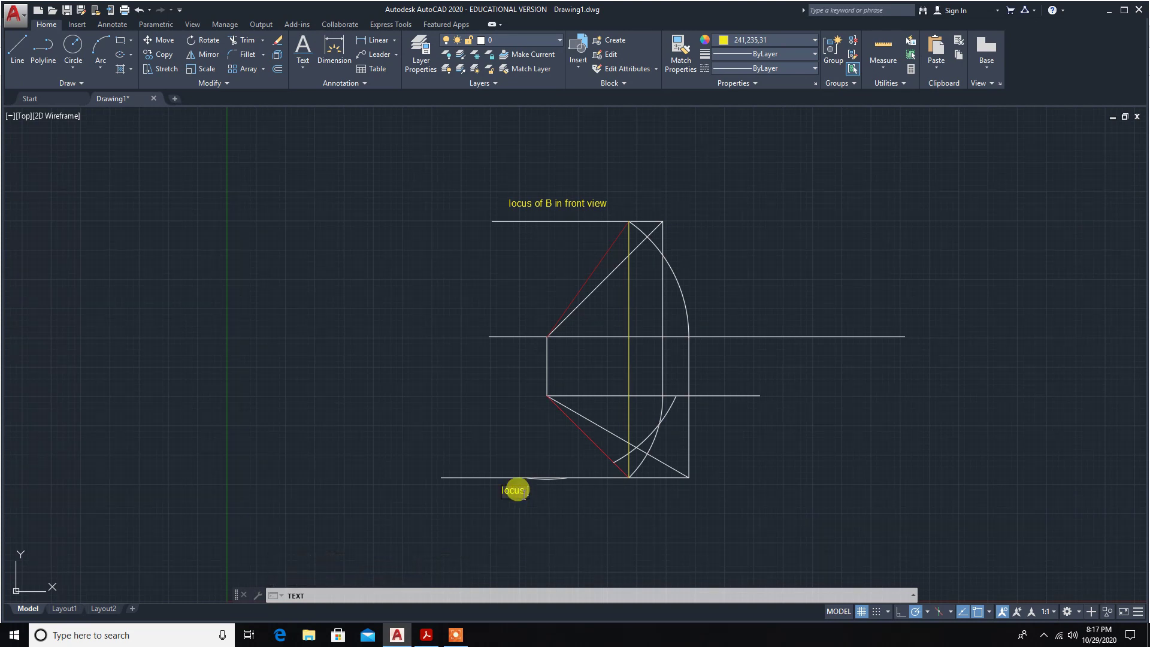
text( of b in top view)
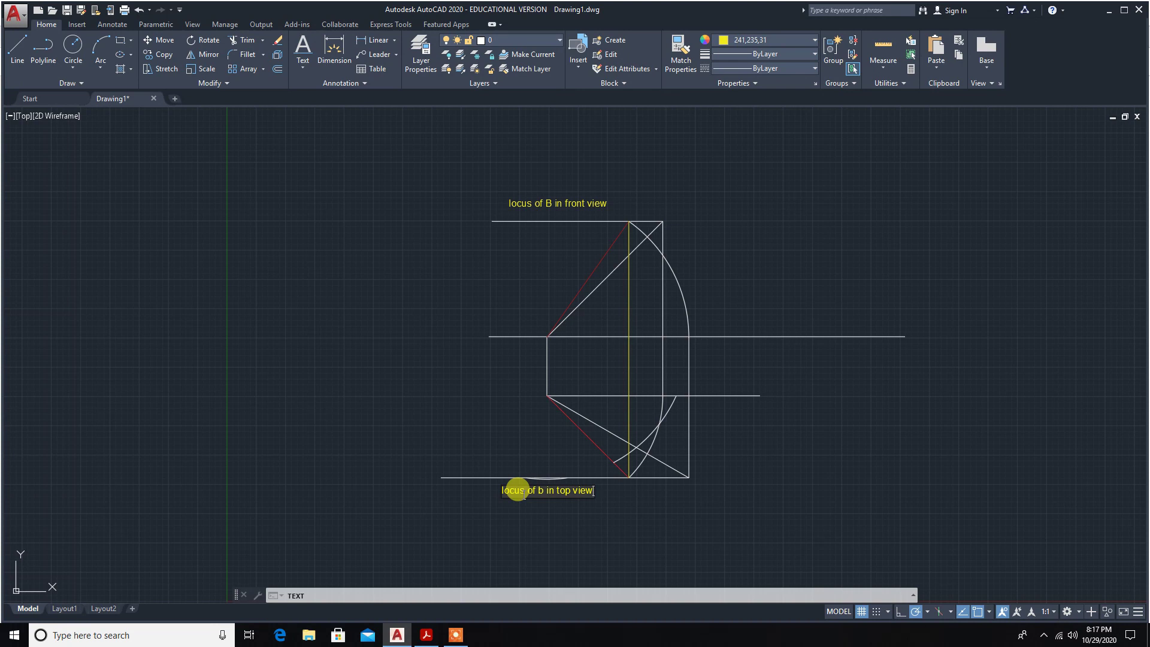
text(.)
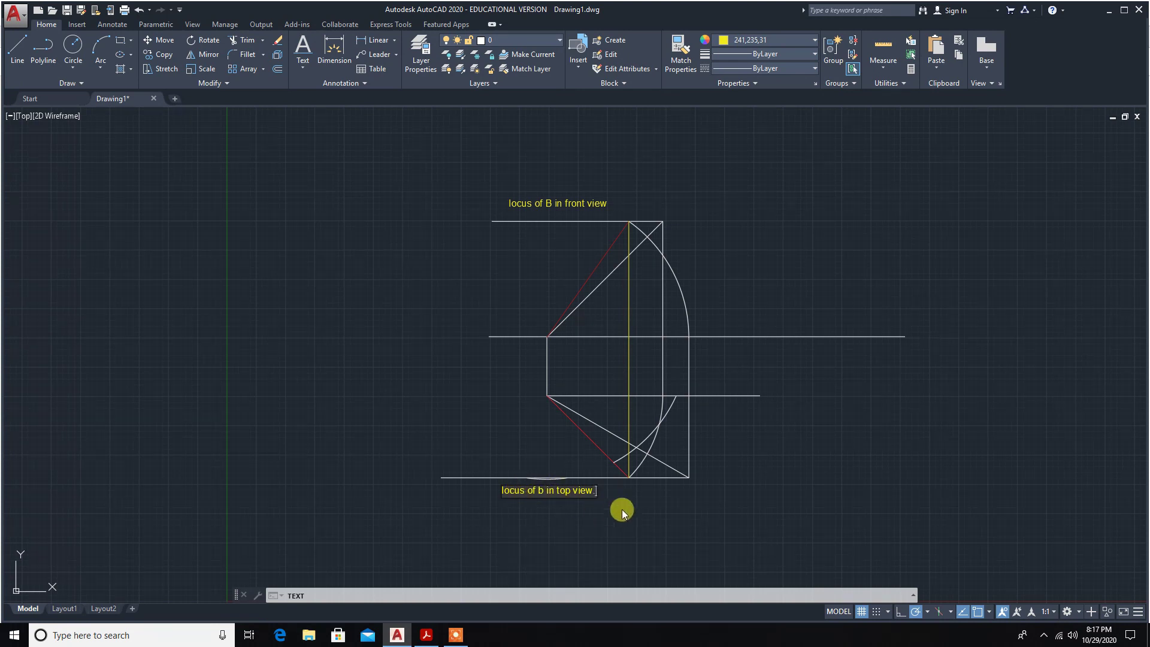
click(623, 503)
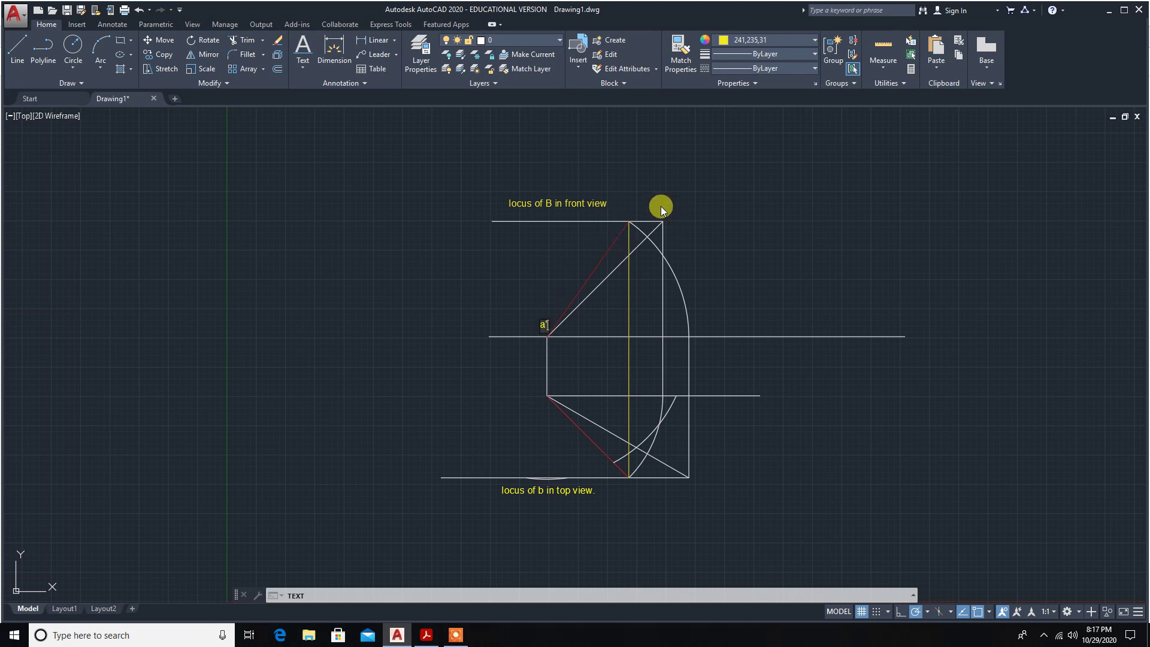
Label the front-view ends b1' and b' above the top horizontal line, and mark the reference line with x and y.
key(Escape)
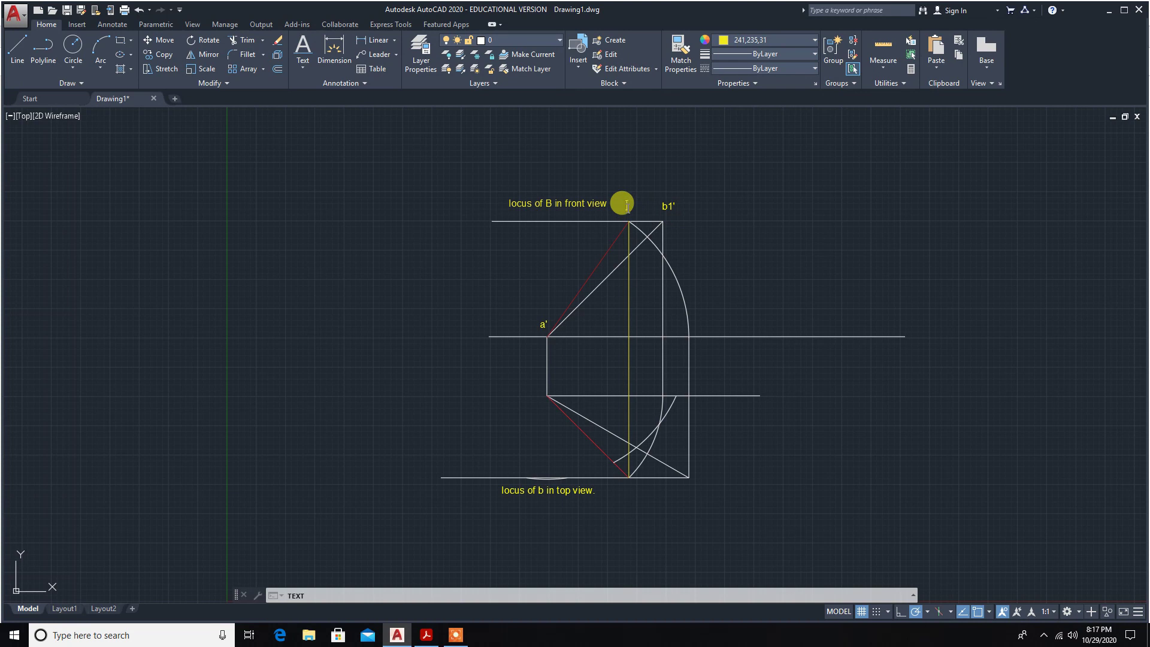
text(b')
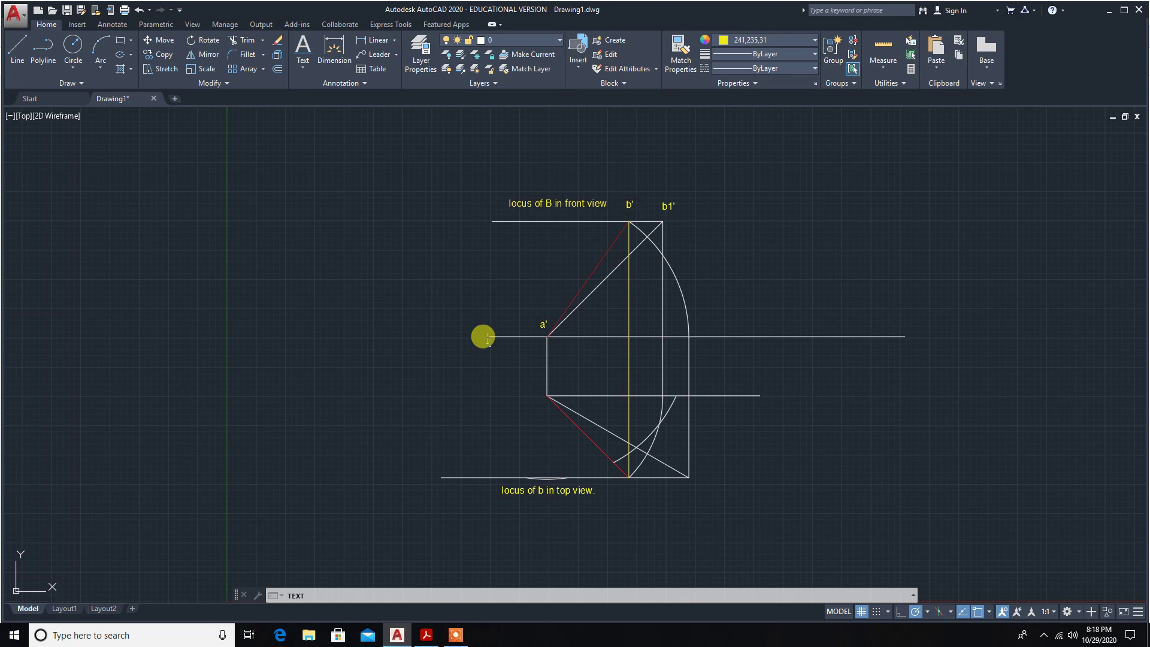
text(x)
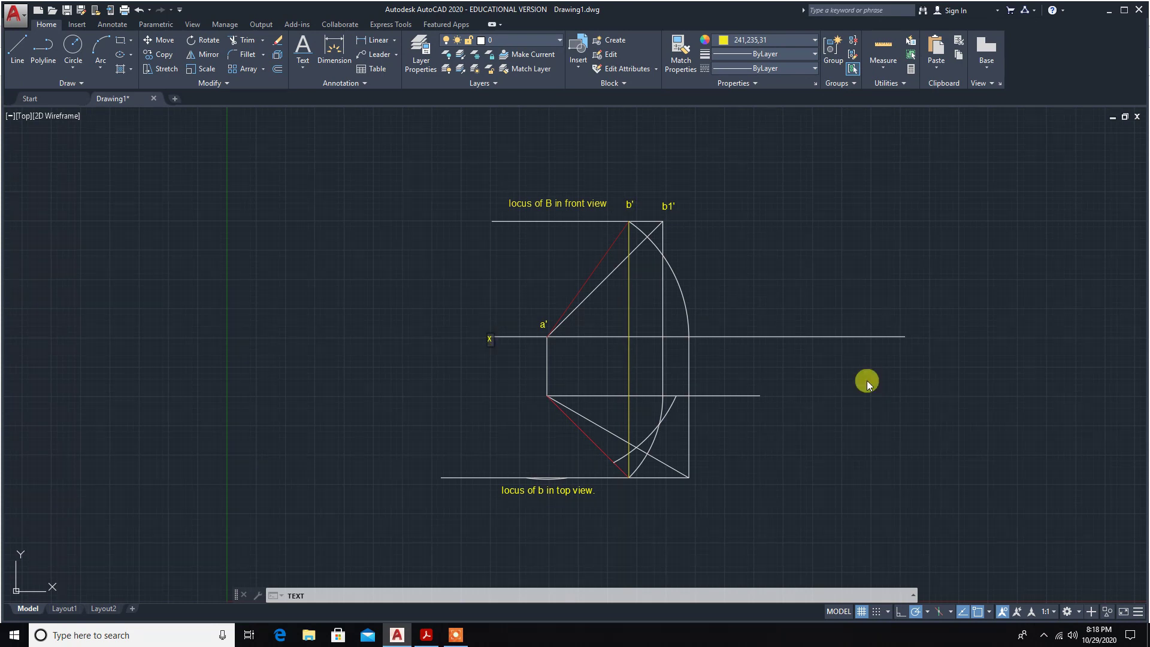
click(821, 339)
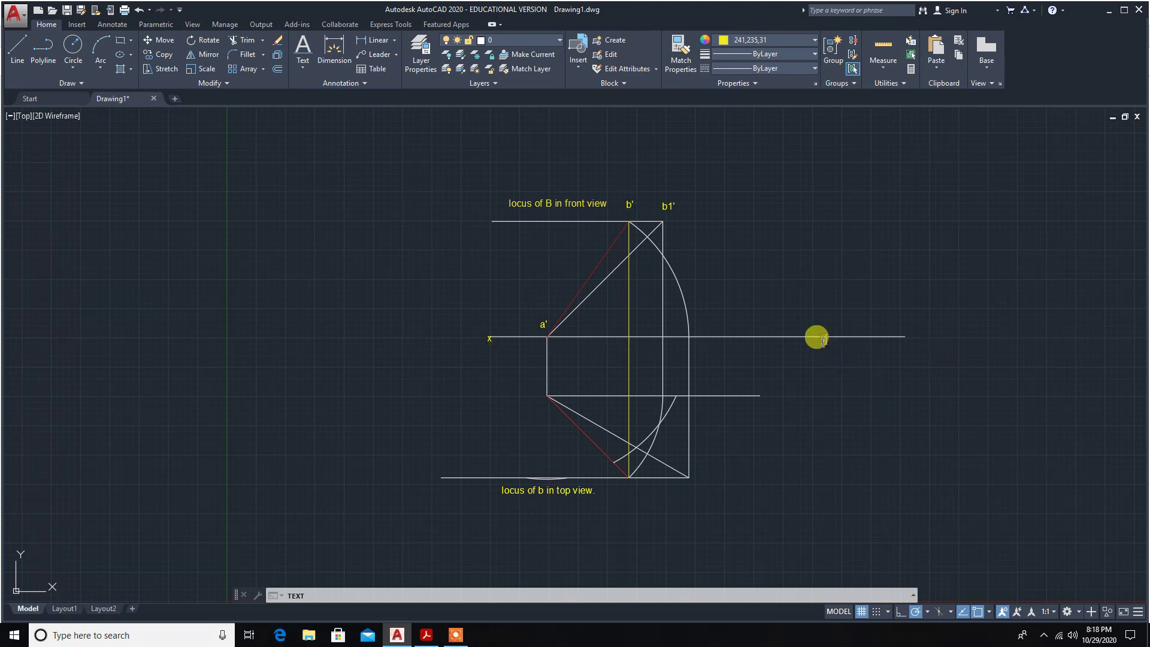
text(y)
key(Return)
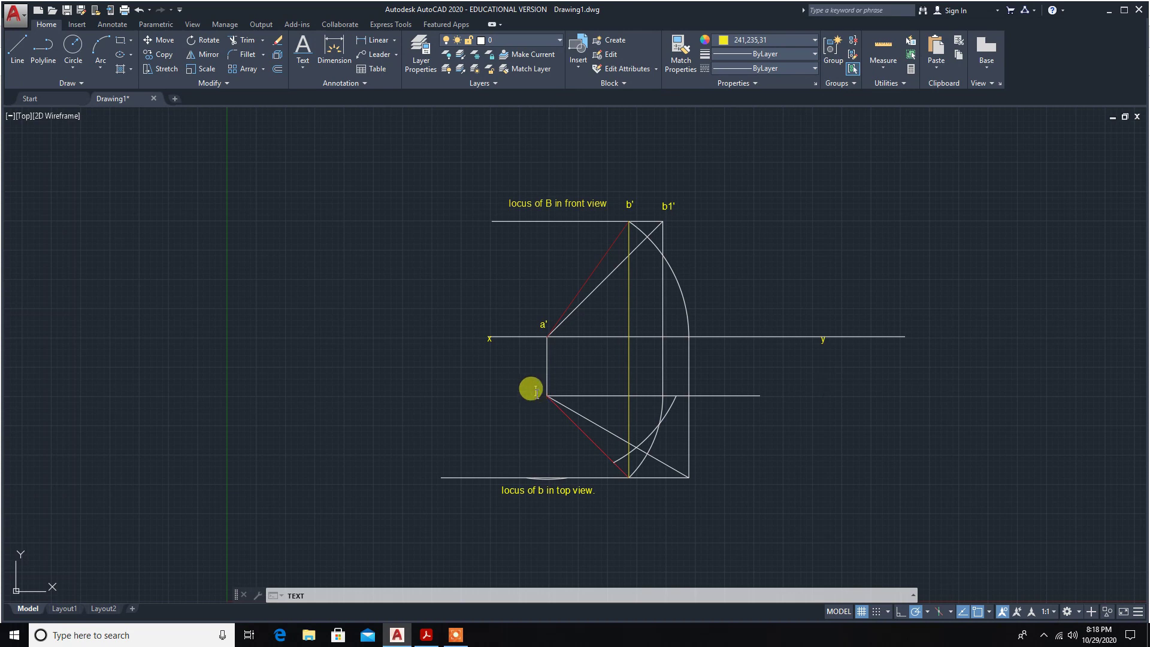
Label the top-view points a, b and b2 at the ends of the red line and the 30° line.
text(a)
click(627, 485)
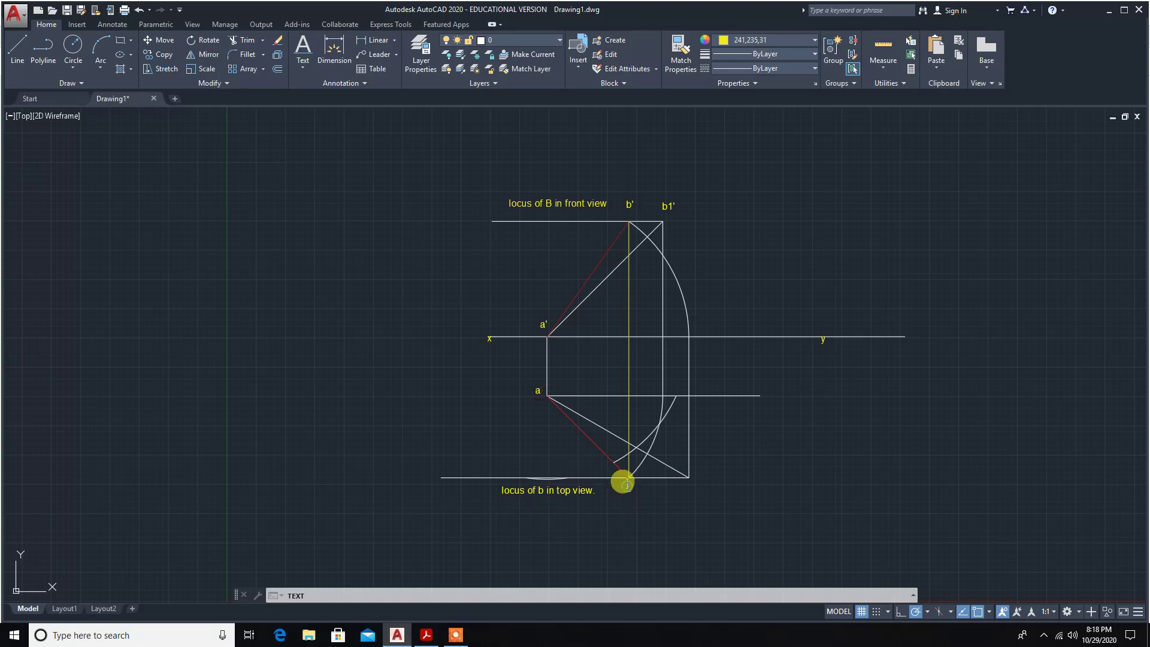
text(b)
click(687, 480)
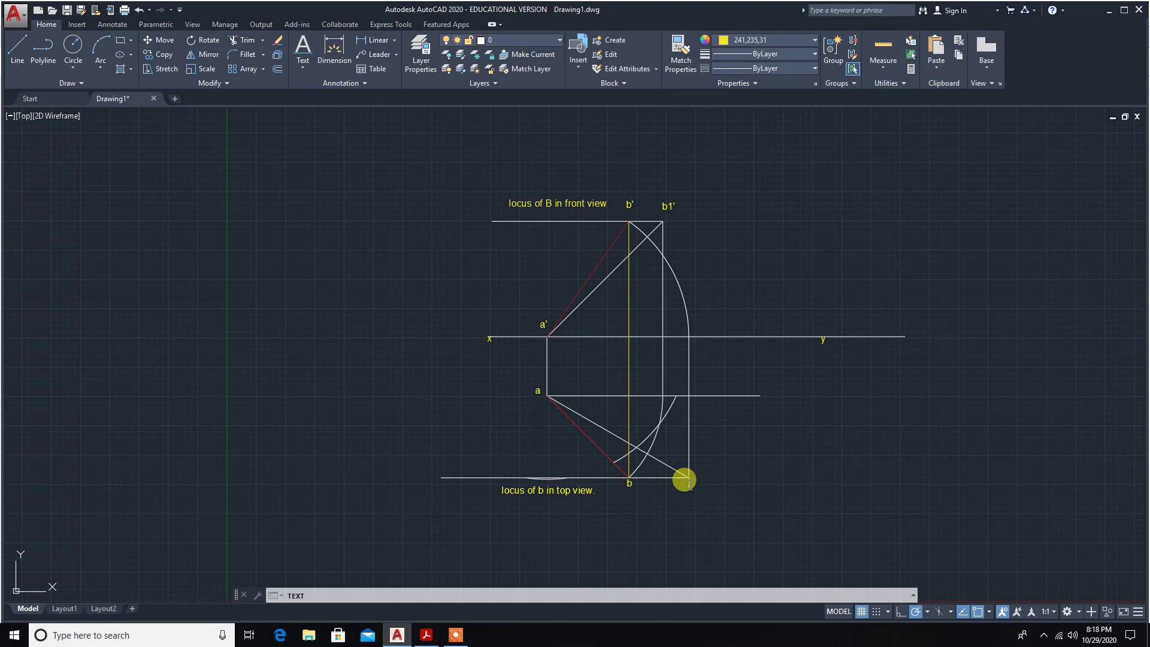
text(b2)
click(765, 477)
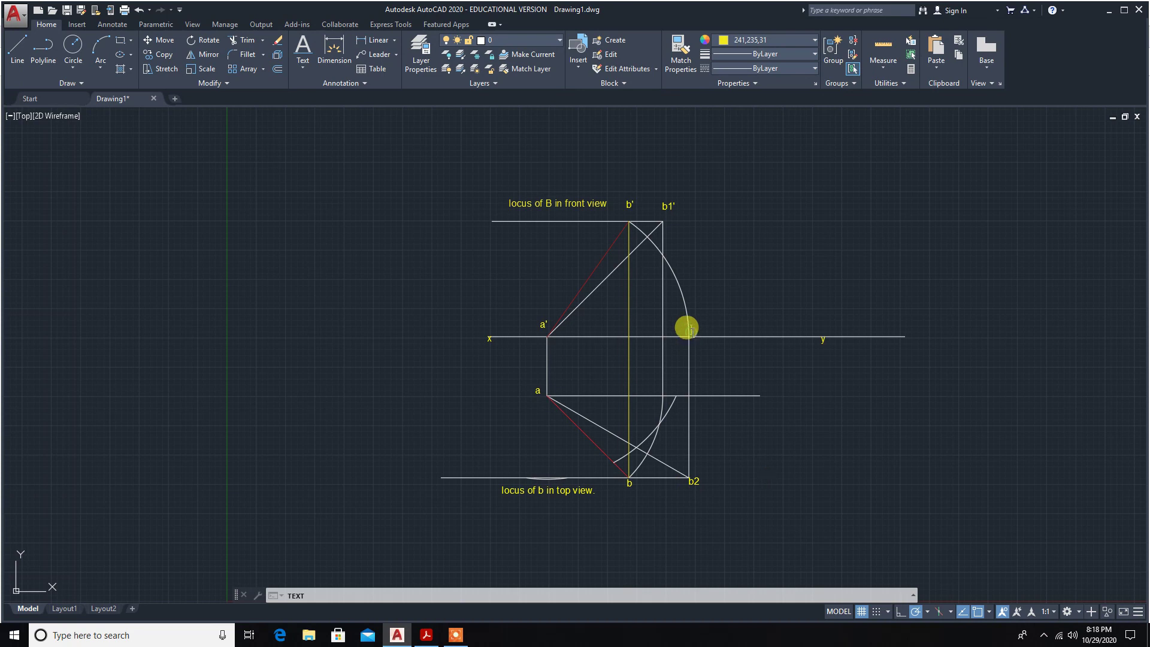
Label b2' where the upper arc meets the reference line and b1 where the lower arc meets the horizontal through a.
click(691, 329)
text(b2')
click(770, 388)
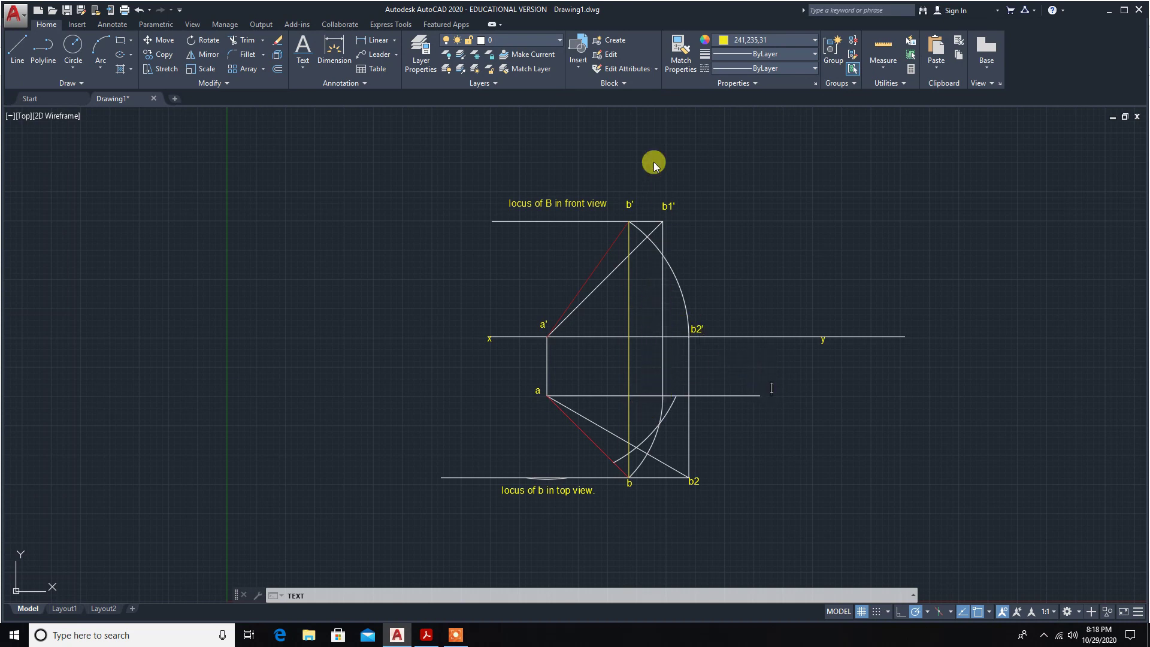
click(662, 387)
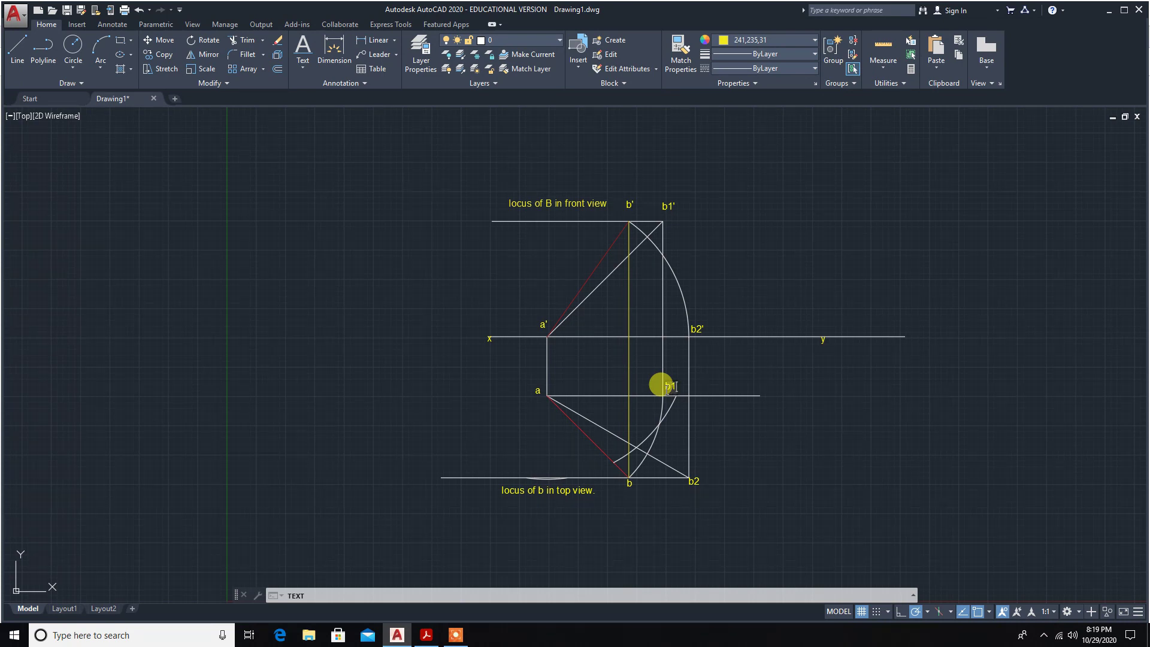
click(744, 444)
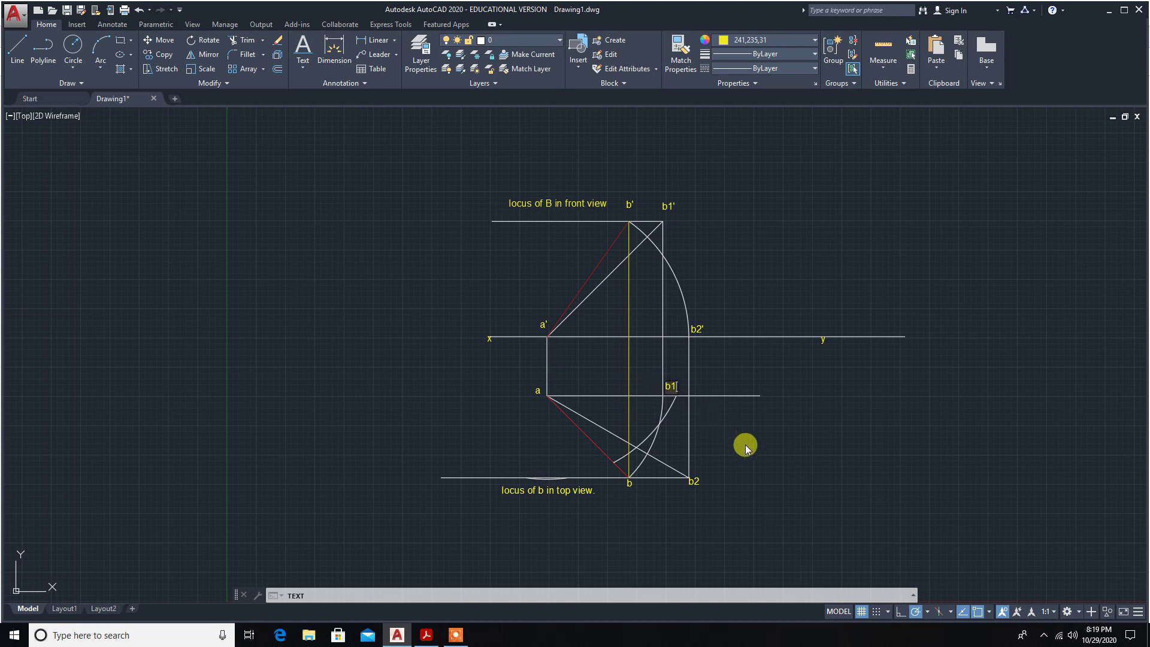
End the text entry and delete the extra arc centred on a' that crosses the top view below b1.
click(647, 436)
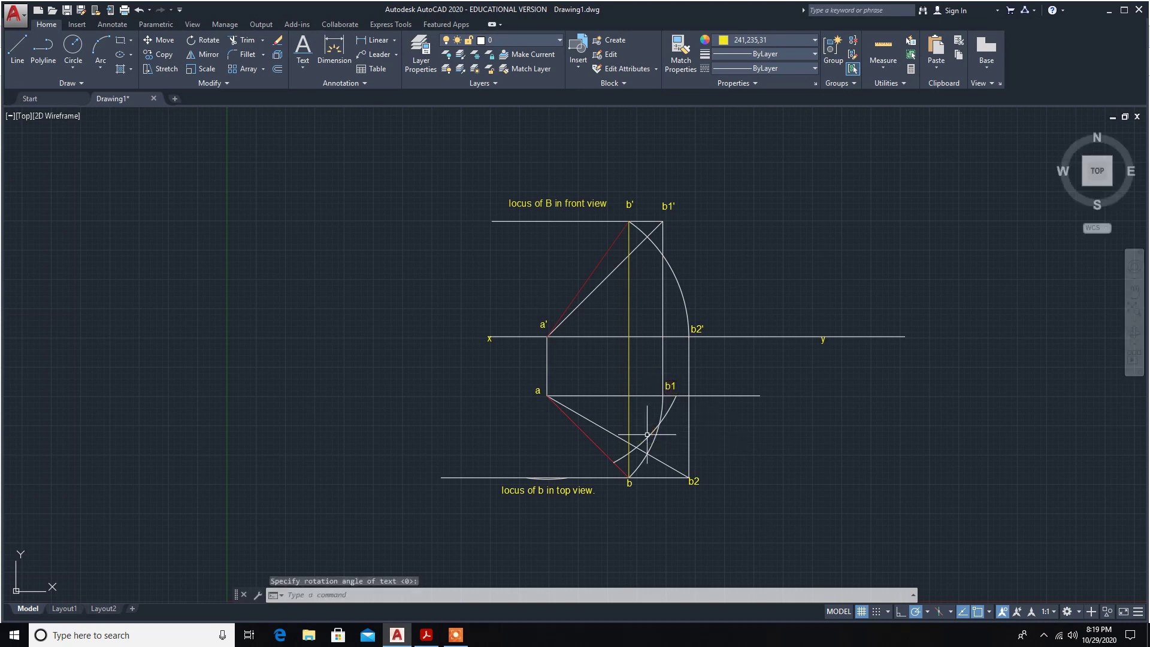
key(Escape)
click(646, 434)
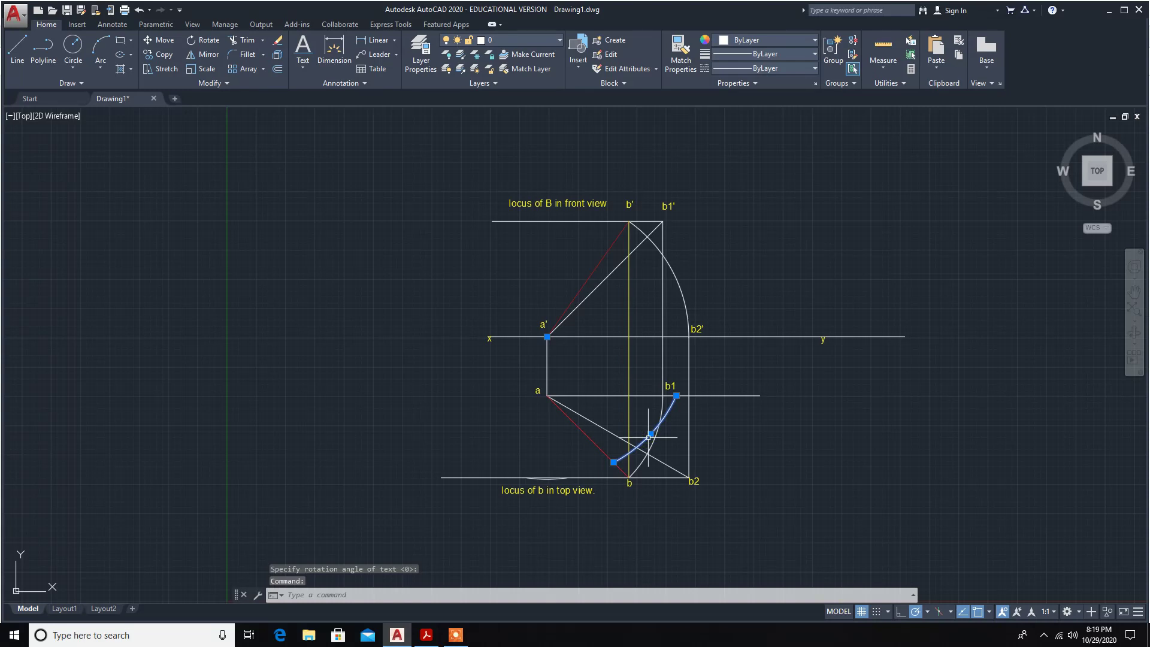
key(Delete)
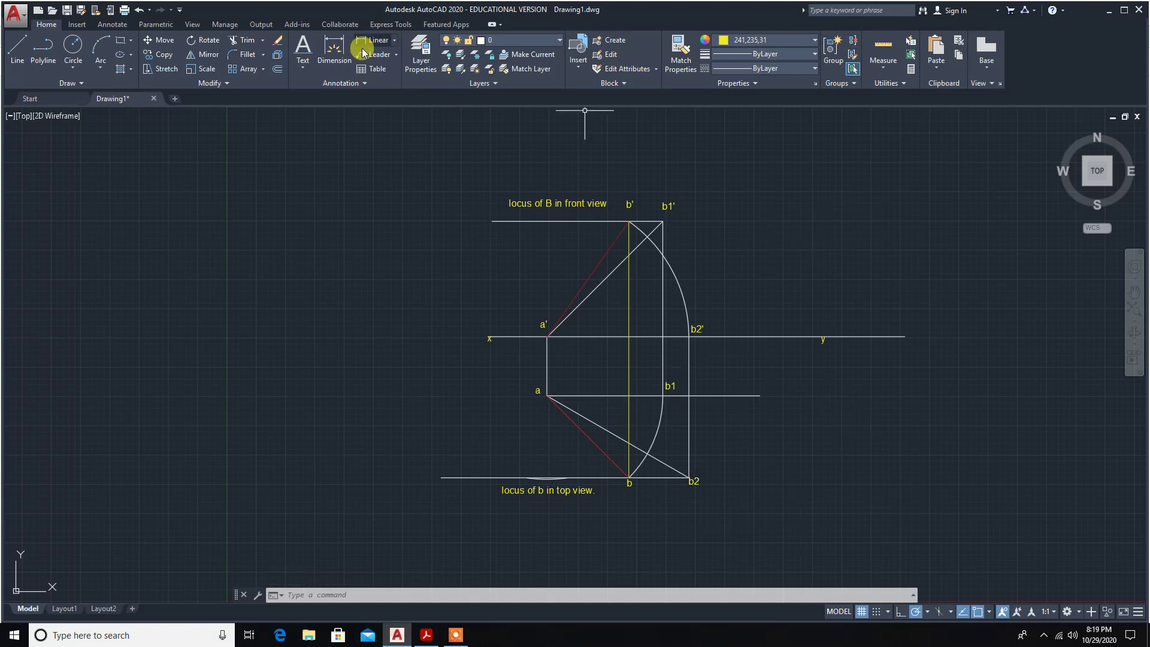
Add single-line text "ab- Top view" in the empty area beyond the front view, with height 3 and rotation 0.
click(303, 63)
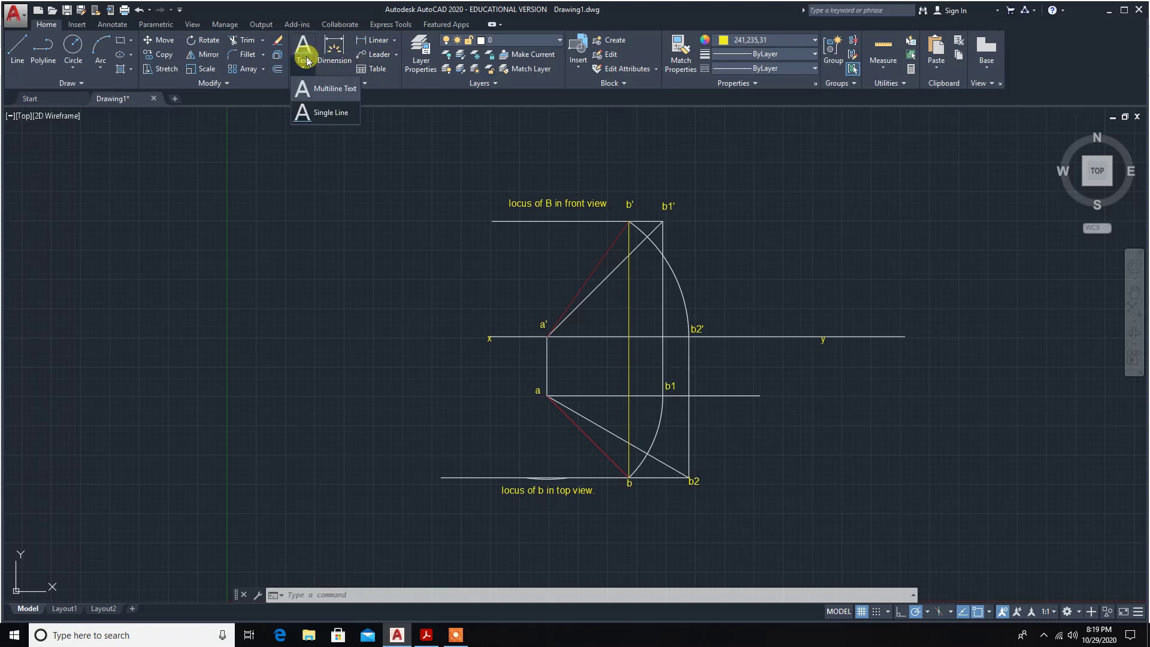
click(321, 106)
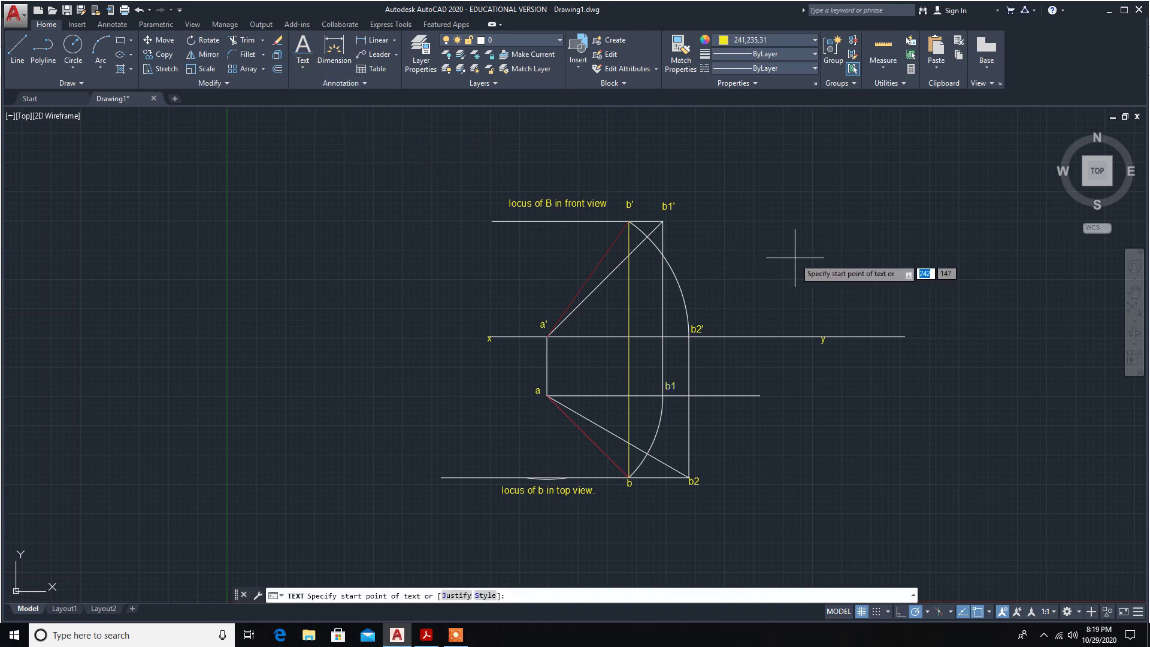
click(795, 258)
text(0)
key(Return)
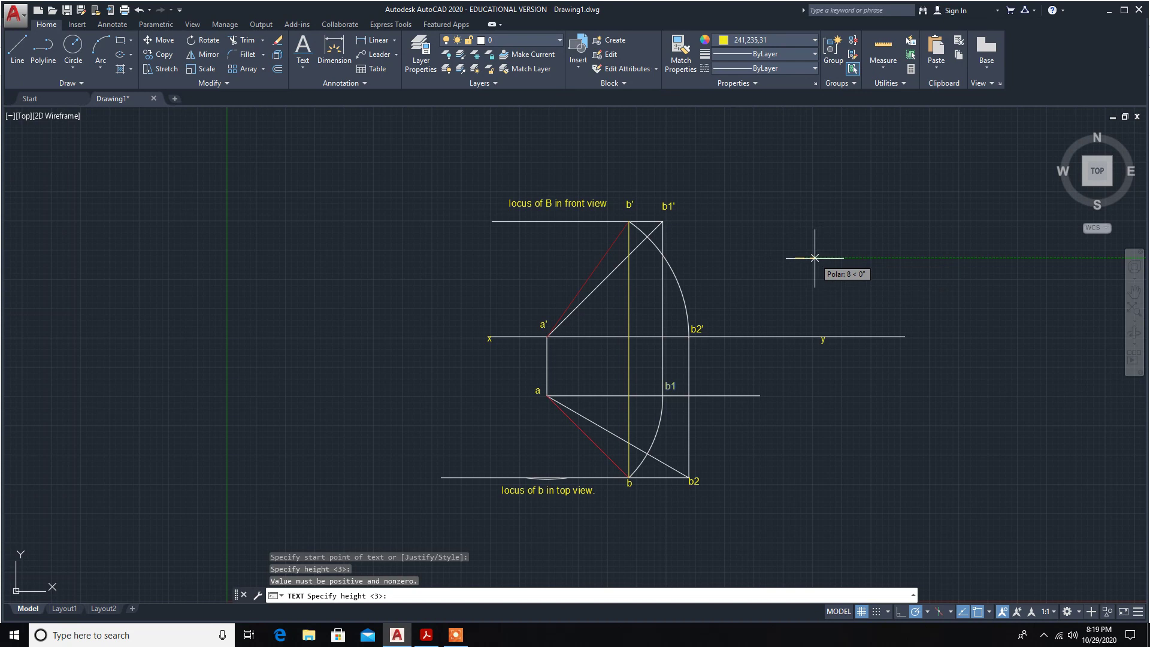
key(Return)
key(Return)
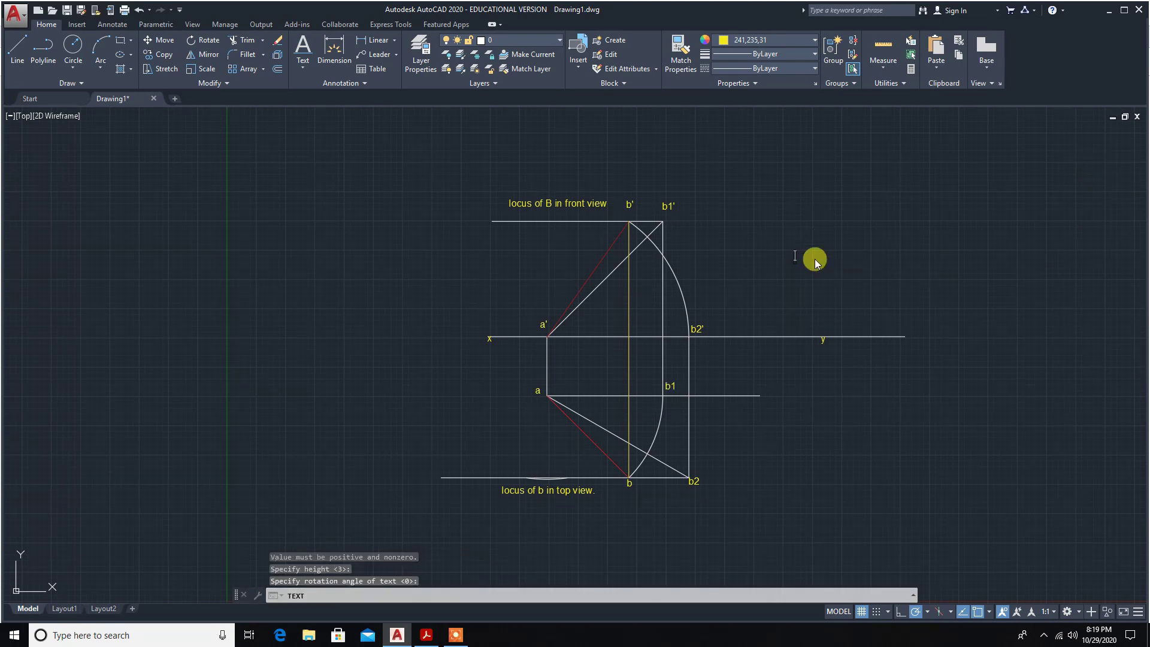
text(ab-)
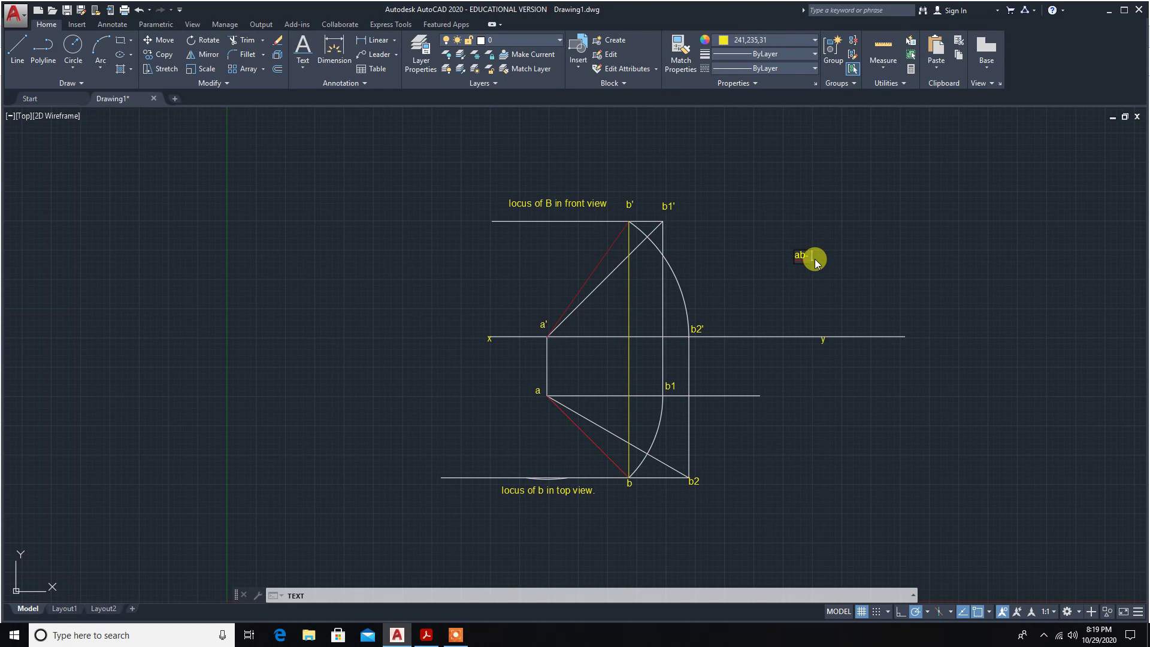
text(Top view)
key(Return)
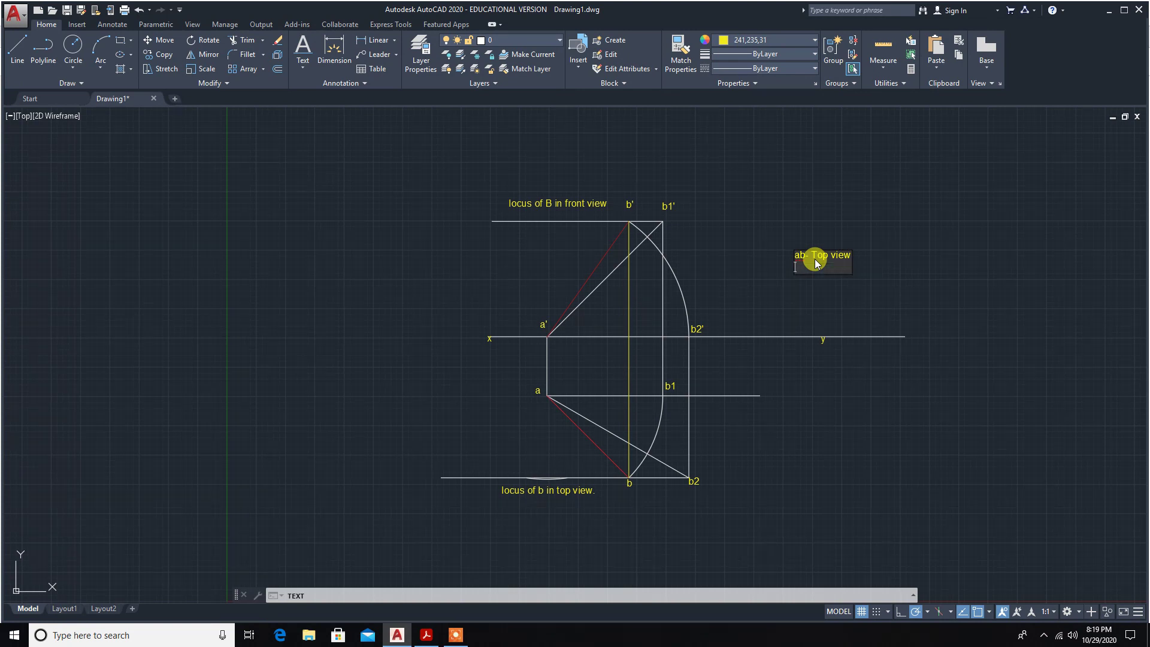
Add a second text line "a' b' - front view" beneath the top view note.
text(a' b' - front vi)
text(ew)
click(888, 277)
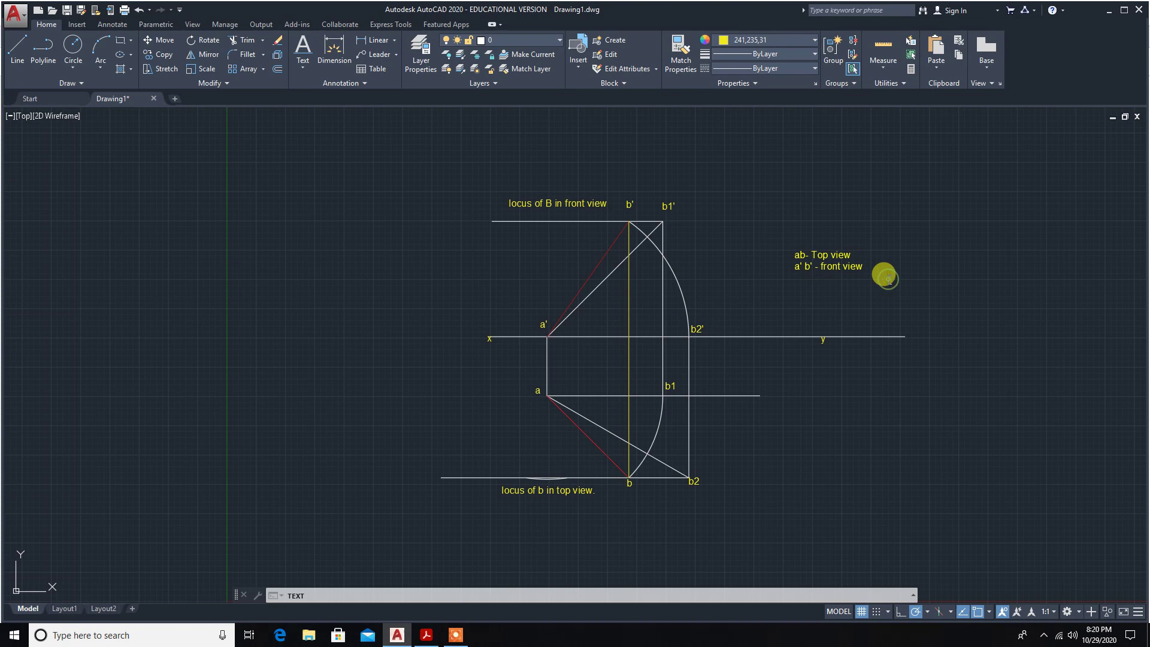
Set the object colour to green (19,155,72) and add a linear dimension for the vertical distance between a' and a.
click(773, 40)
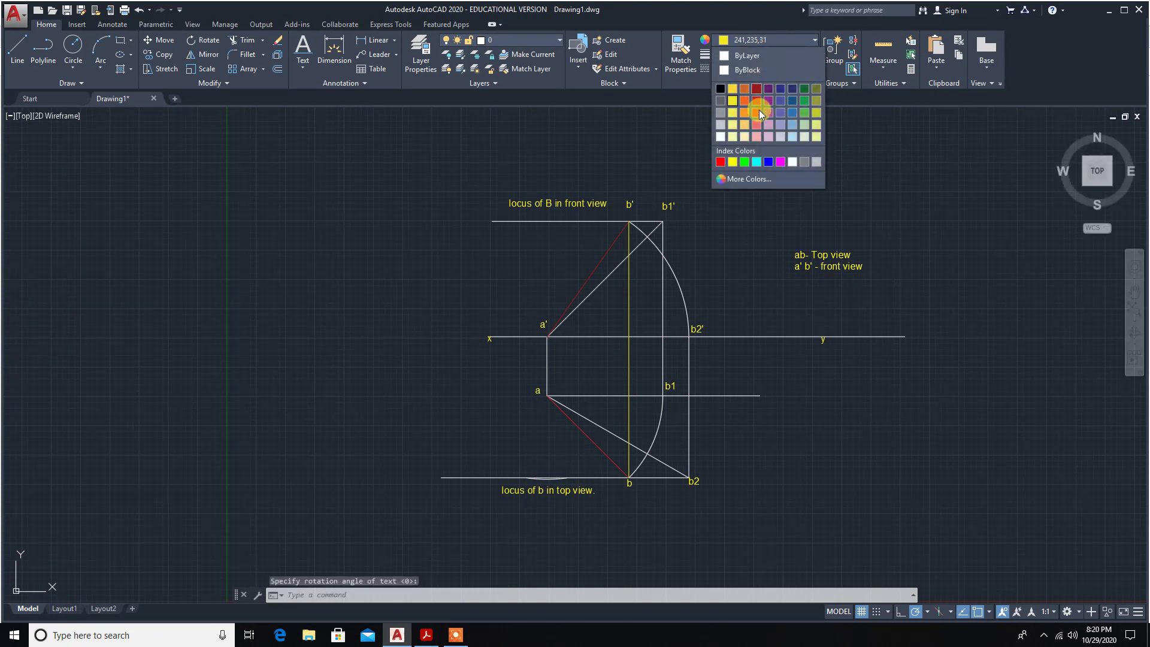
click(798, 102)
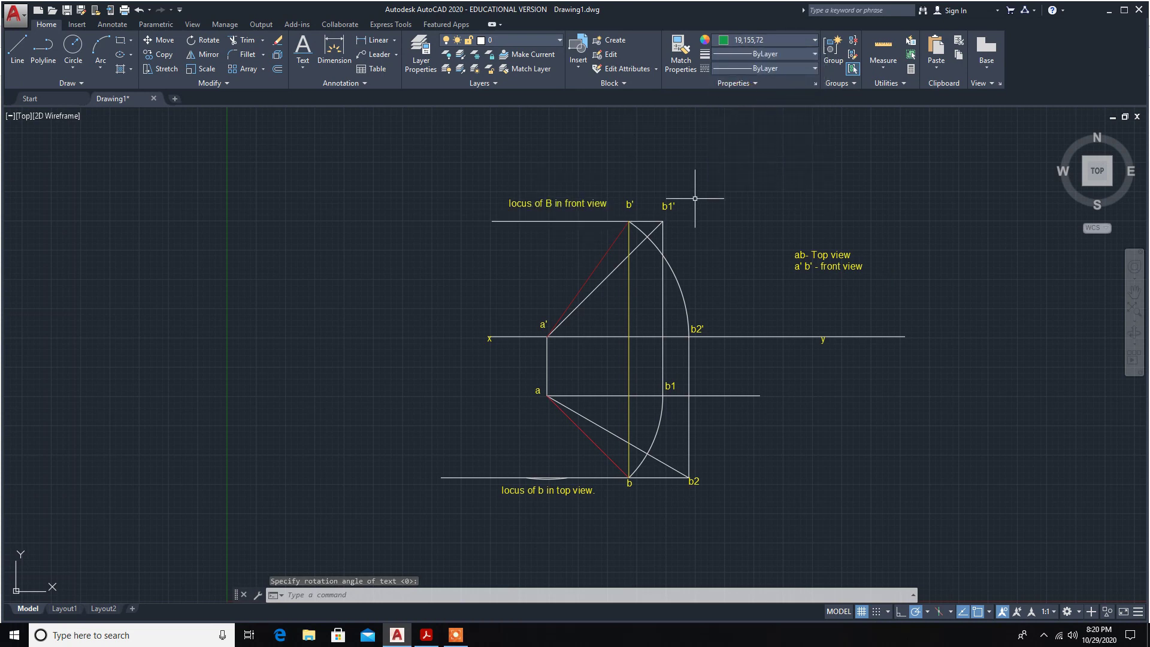
click(394, 40)
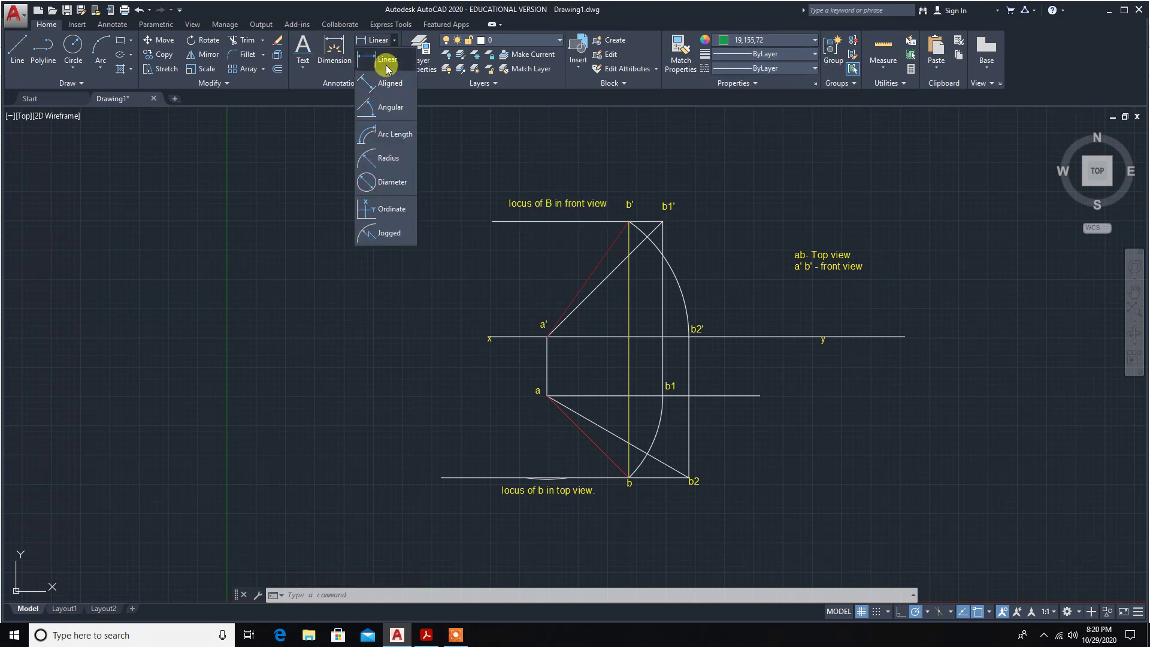
click(386, 61)
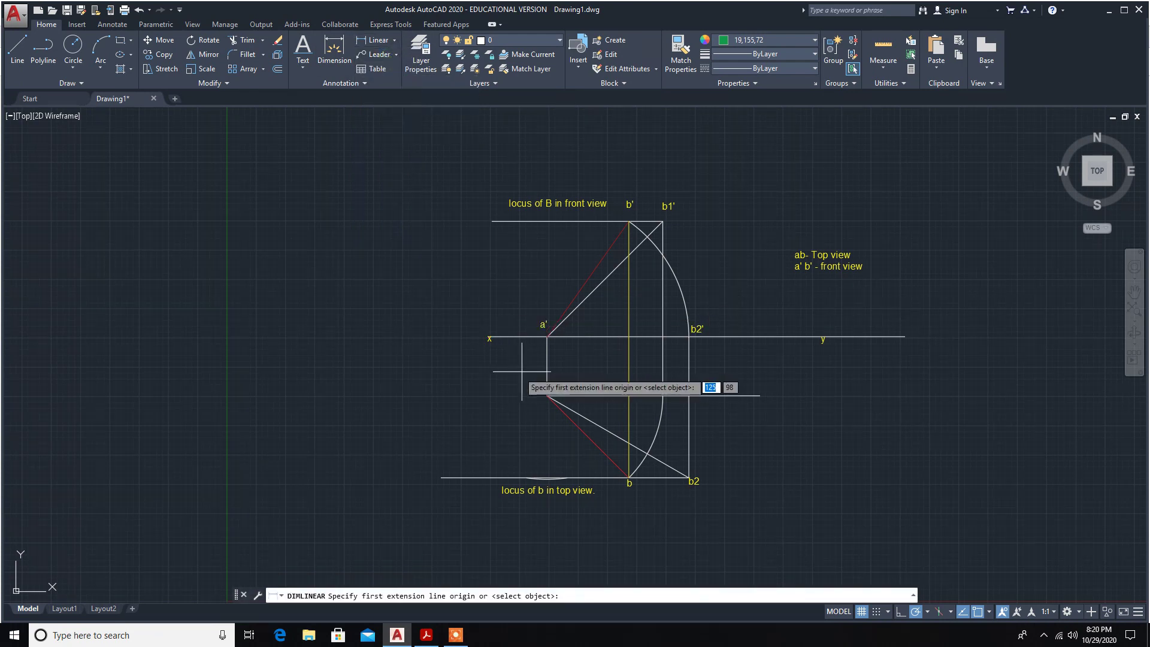
click(547, 339)
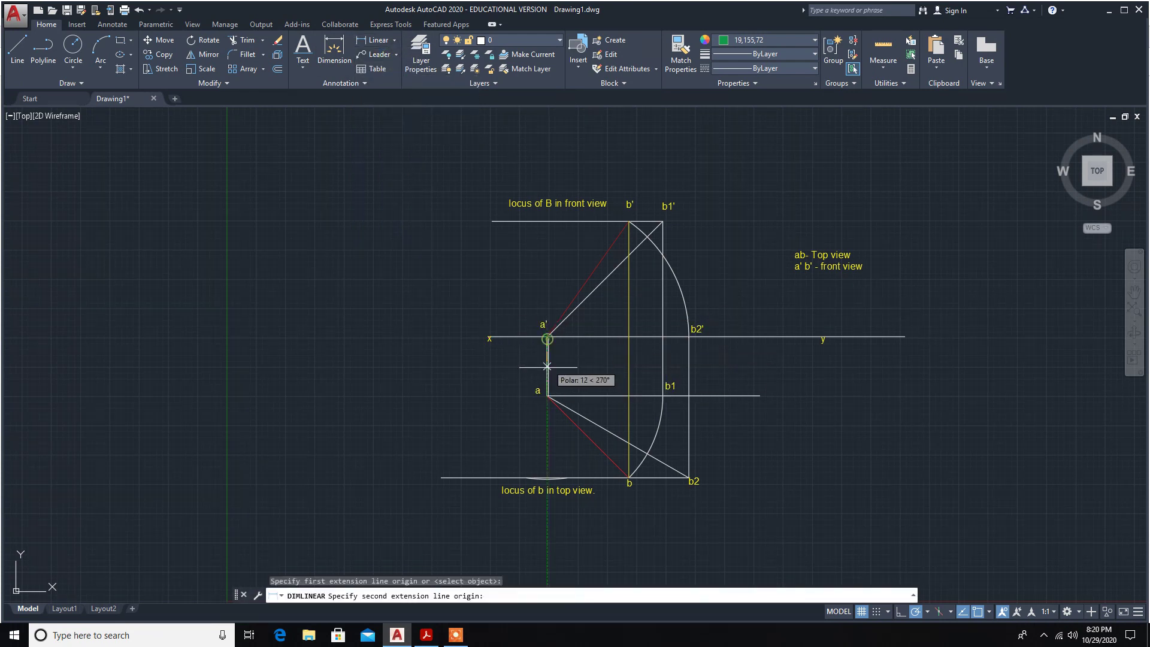
click(547, 396)
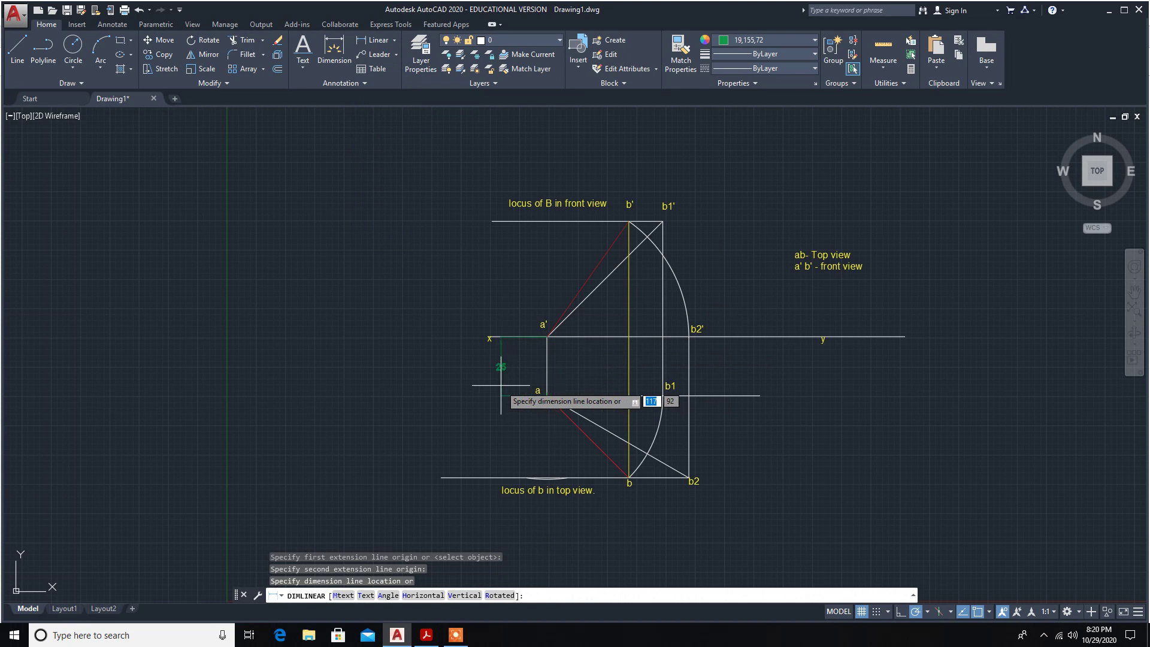
click(502, 385)
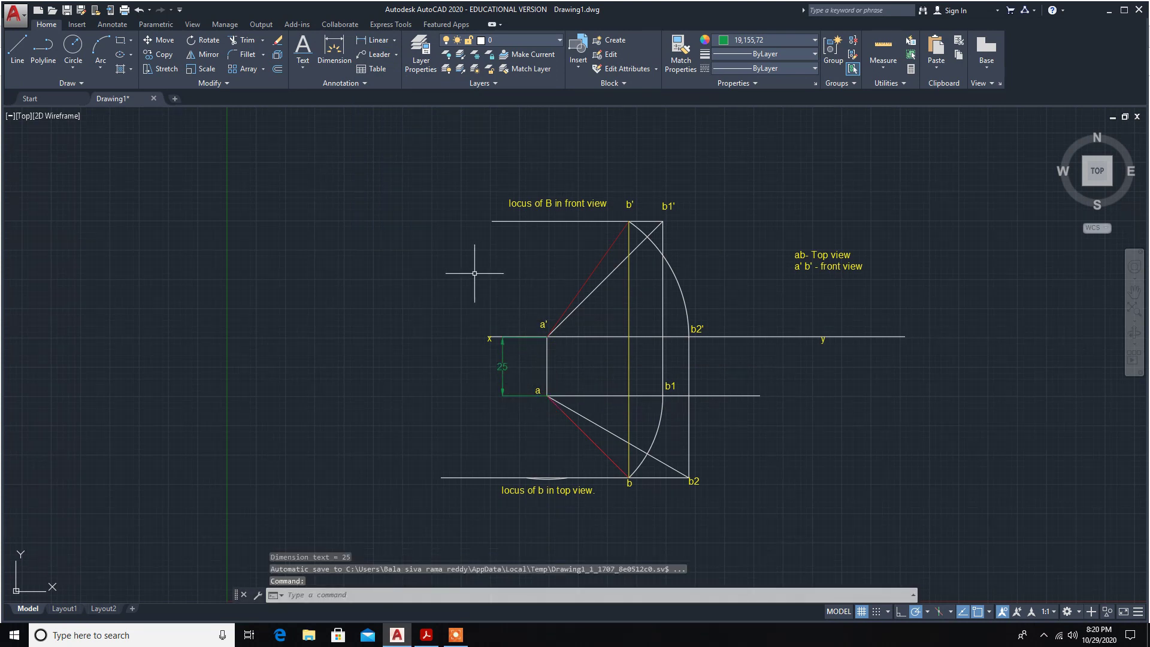
key(Escape)
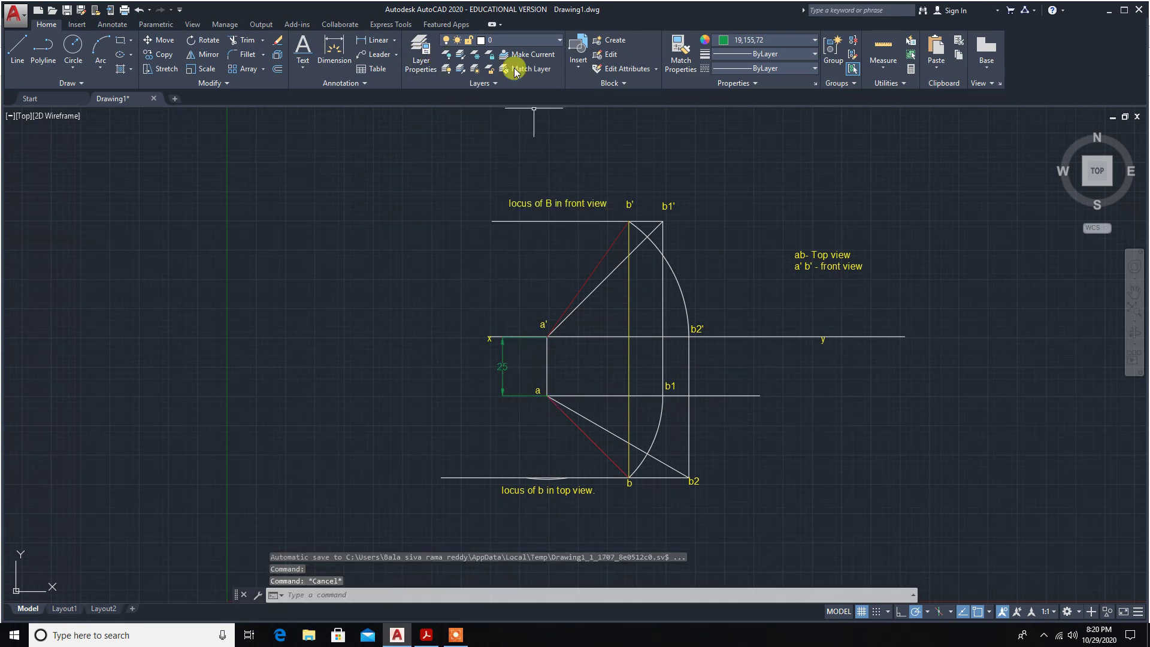
Add an aligned dimension to the 45° line from a' to b1', placed above the locus text.
click(394, 40)
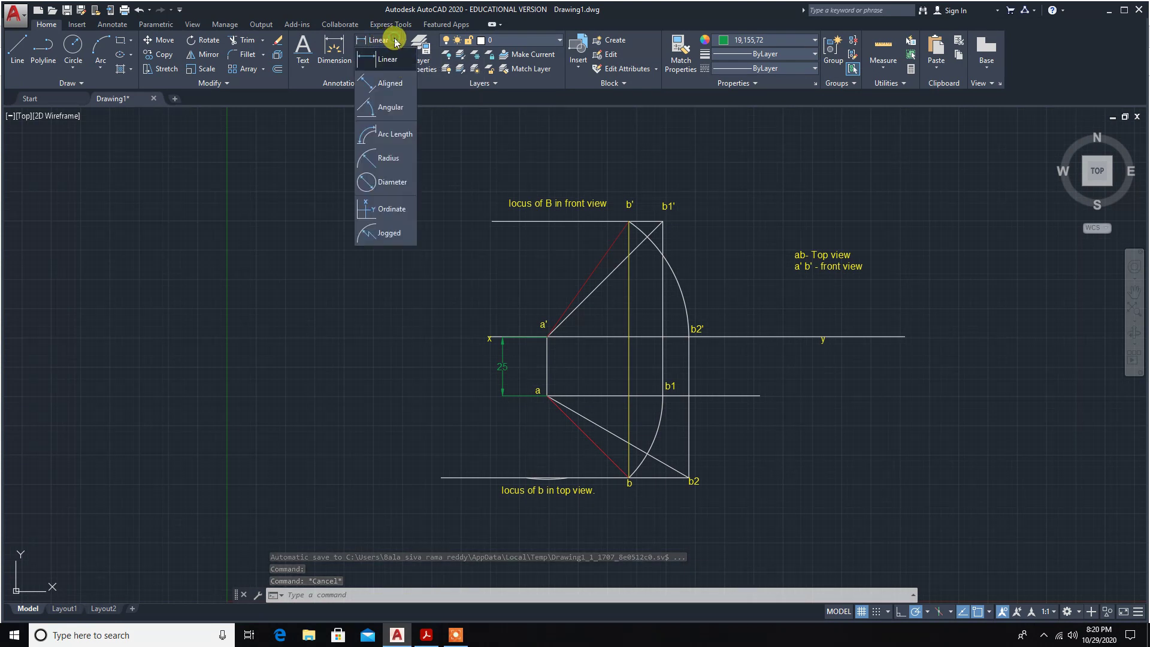
click(388, 83)
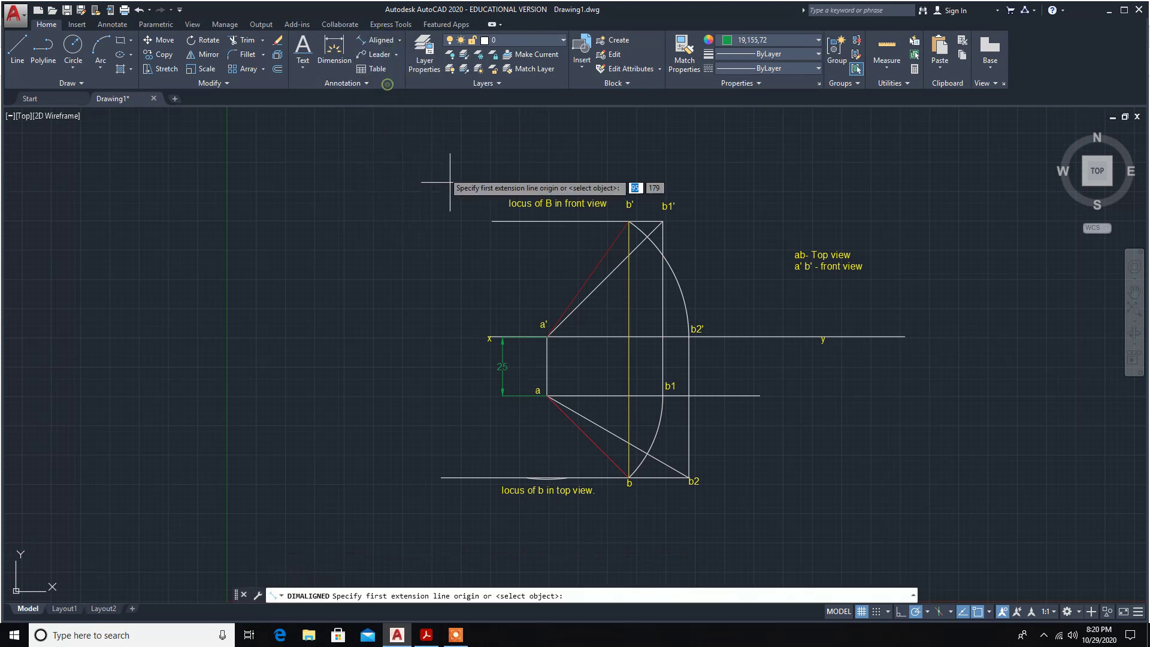
click(555, 325)
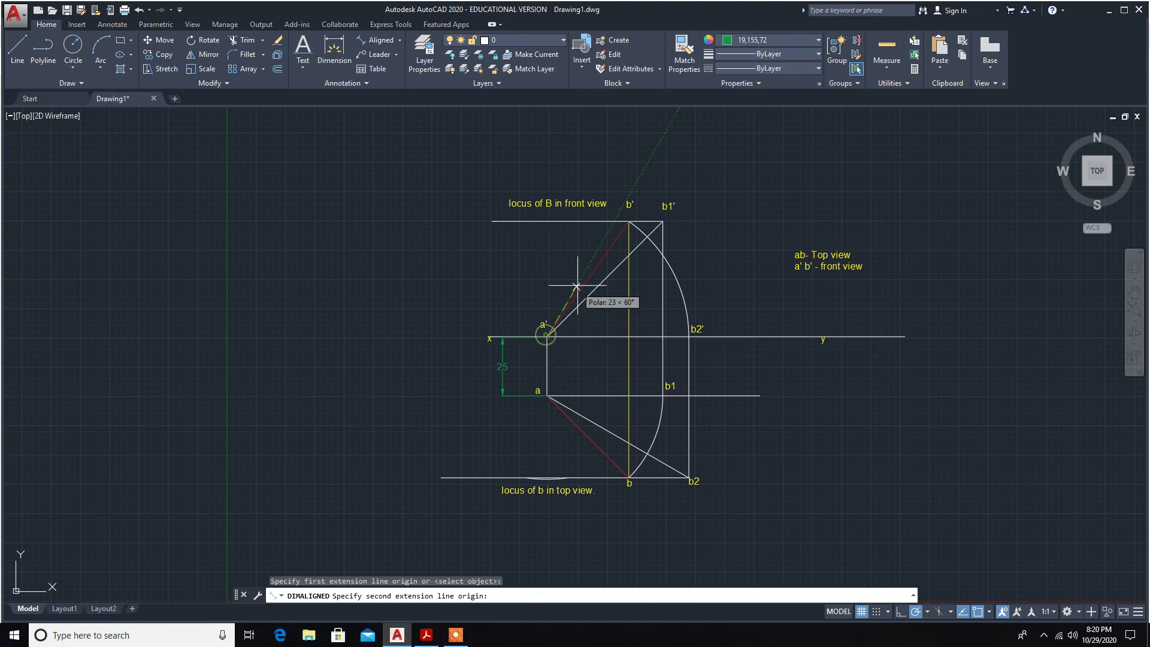
click(647, 225)
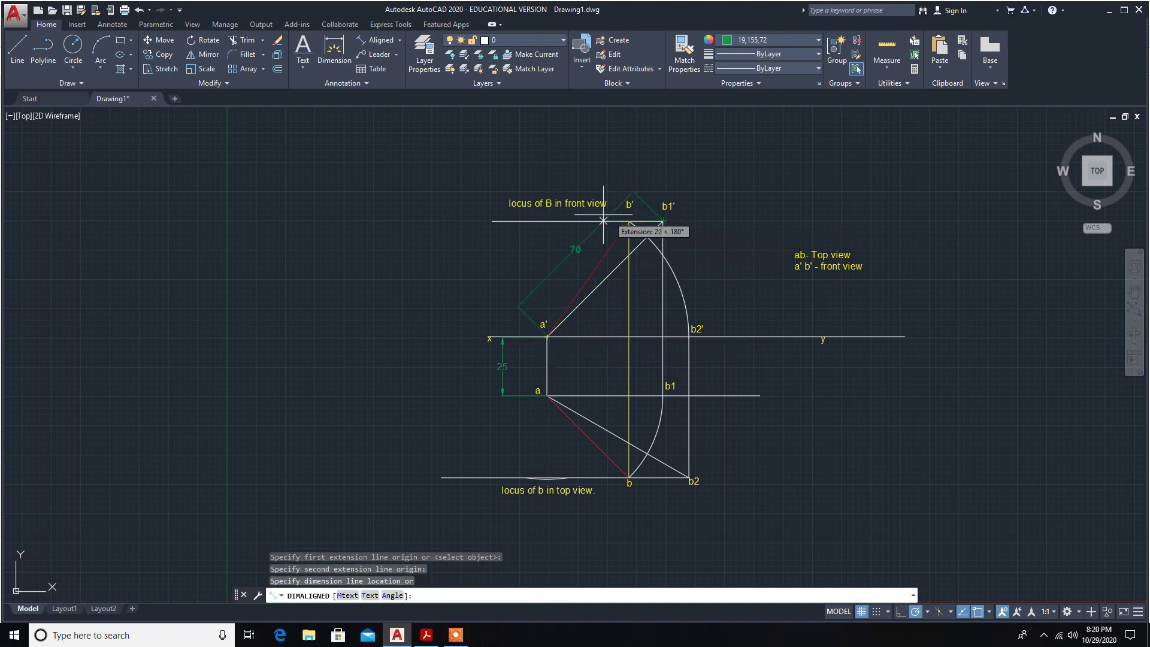
click(526, 180)
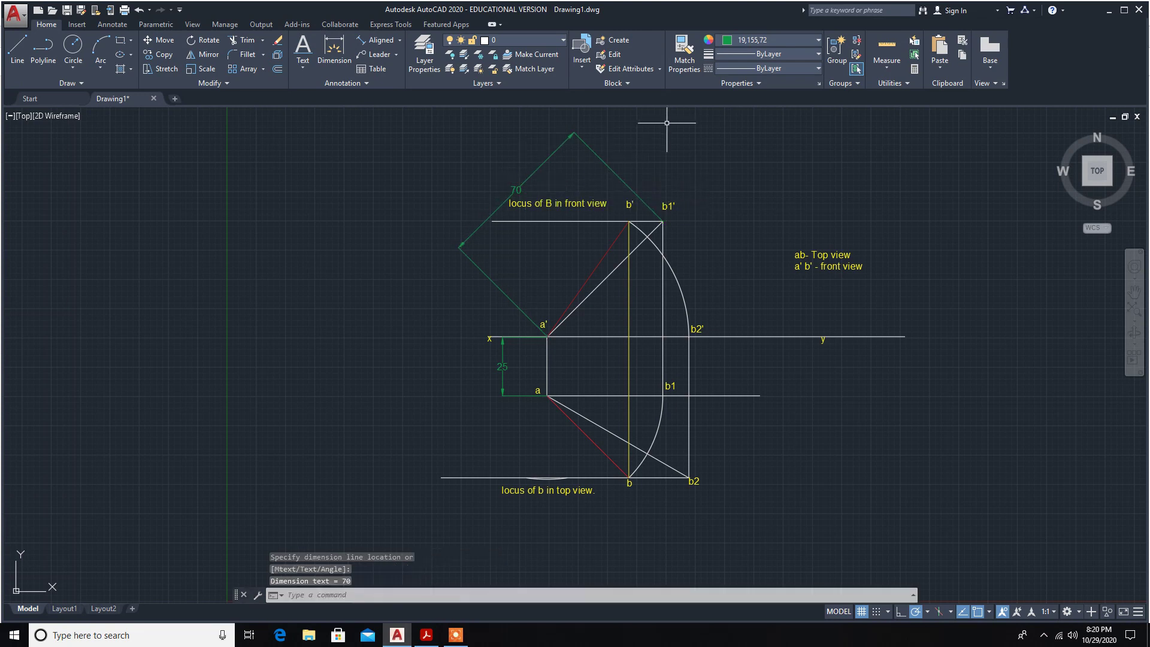
click(699, 151)
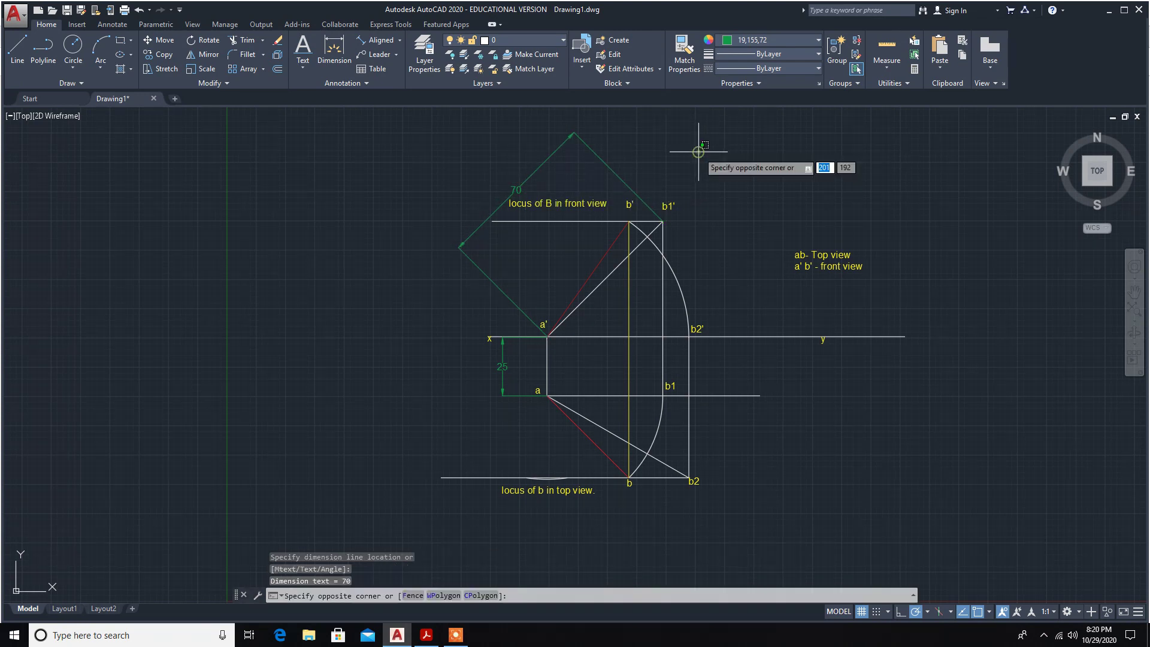
Add an aligned dimension to the red front view line from a' to b', placed between the line and the 70 dimension.
key(Escape)
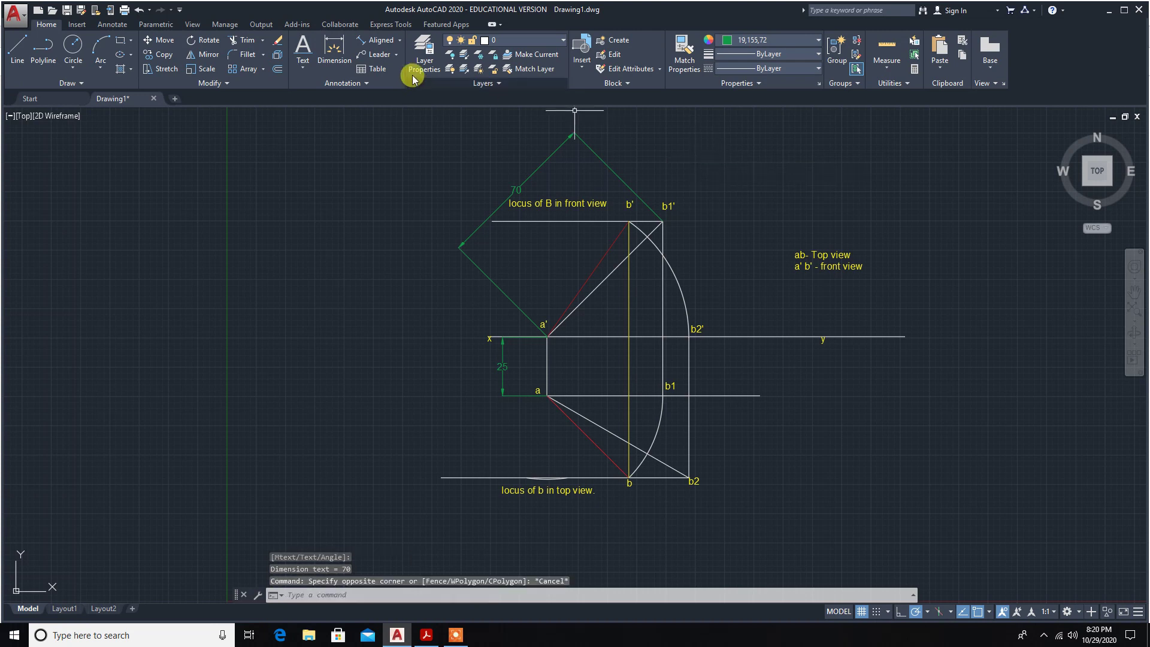
click(379, 40)
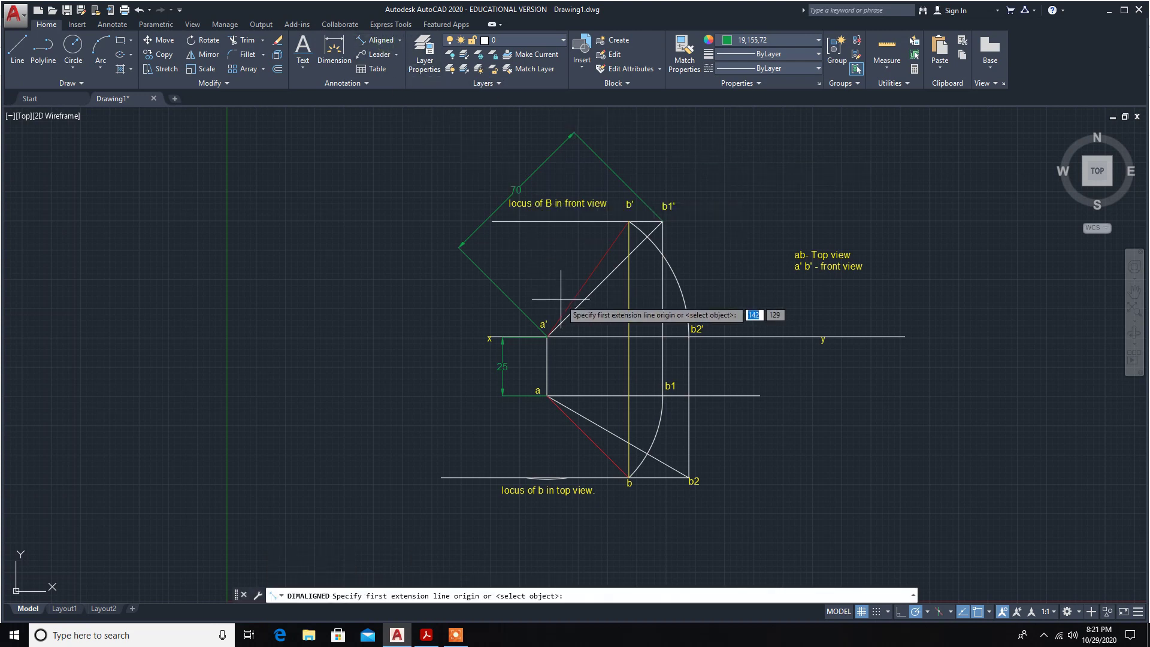
click(547, 336)
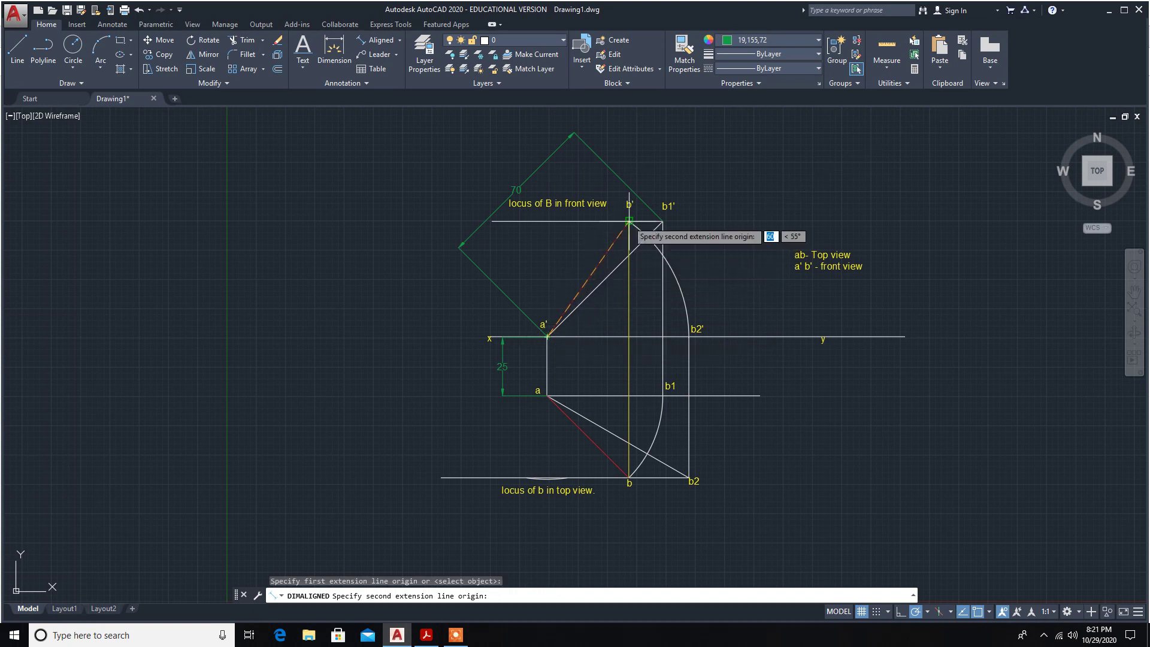
click(628, 221)
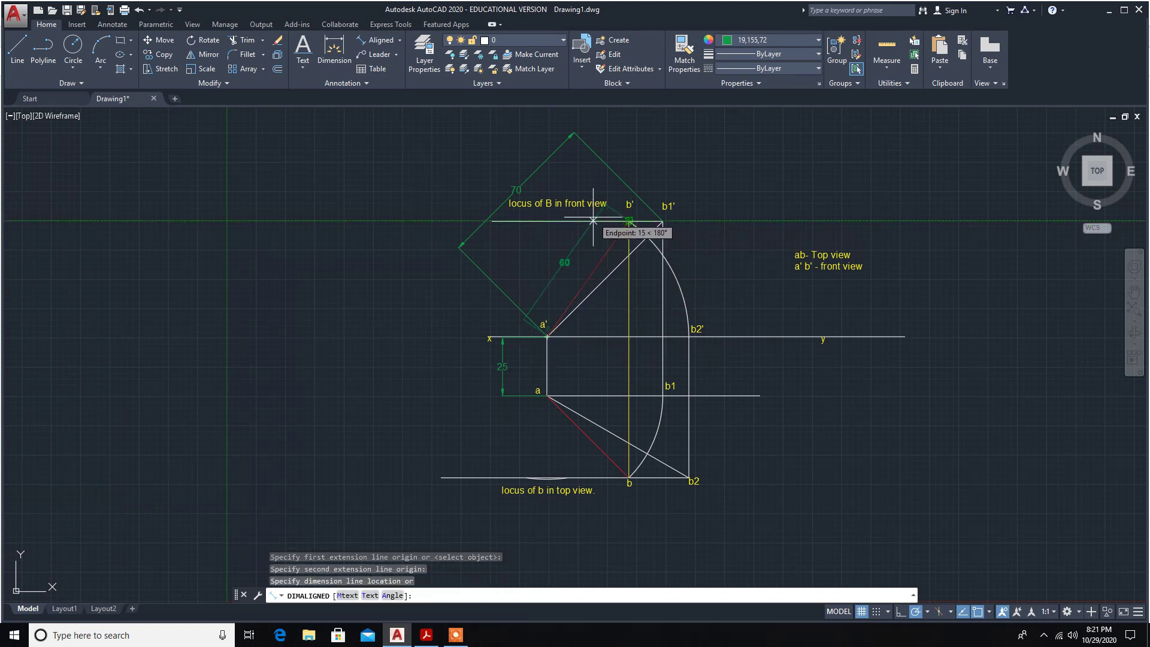
click(593, 221)
key(Escape)
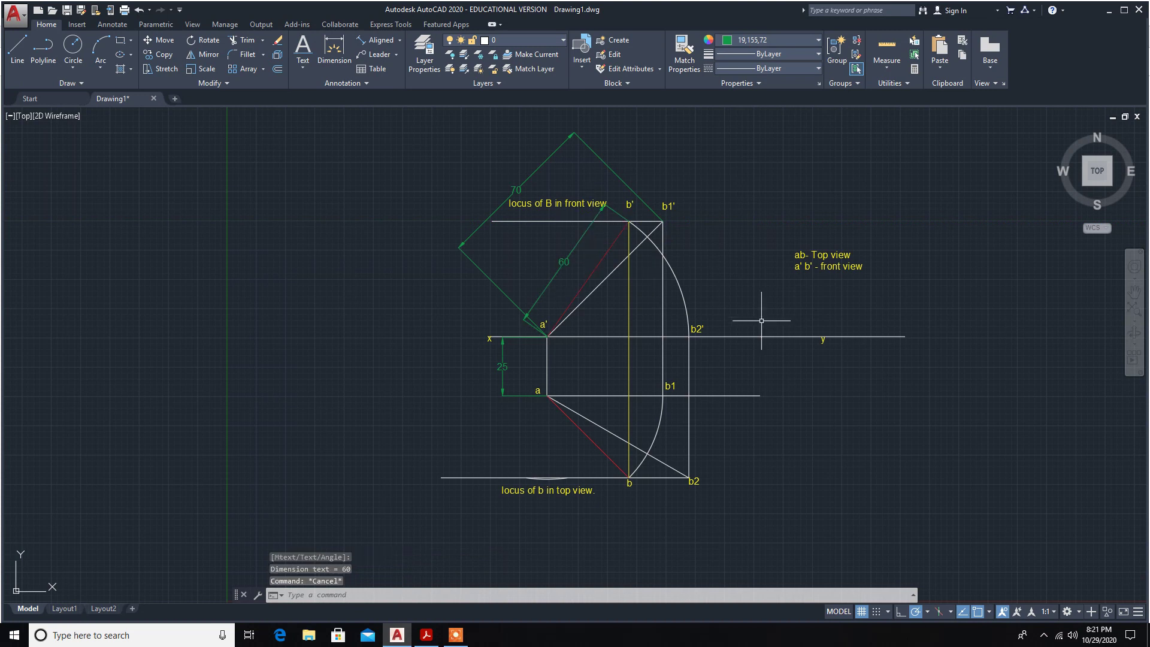
Add an aligned dimension to the red top view line from a to b, placed on its lower side.
click(371, 46)
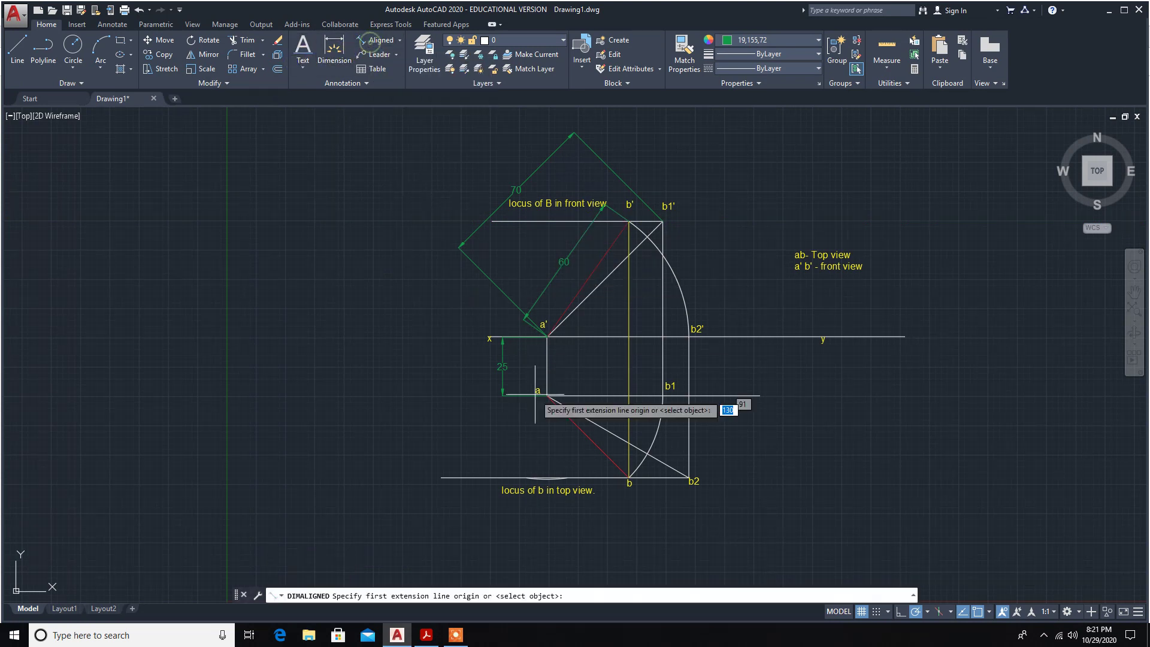
click(546, 395)
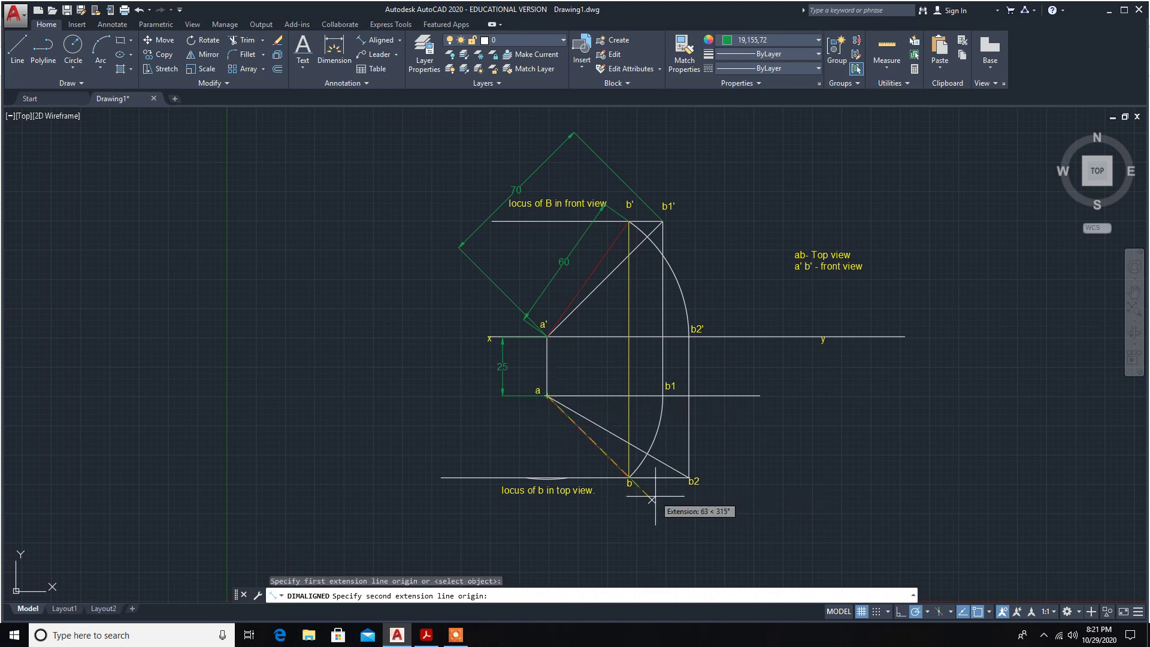
click(629, 477)
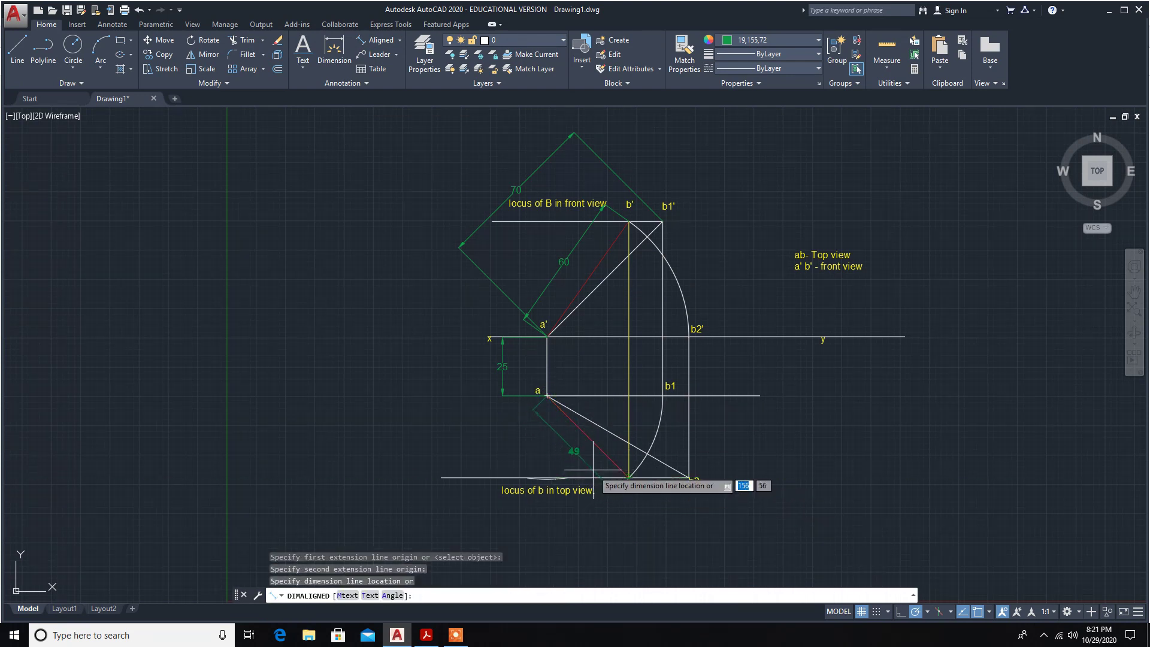
click(585, 475)
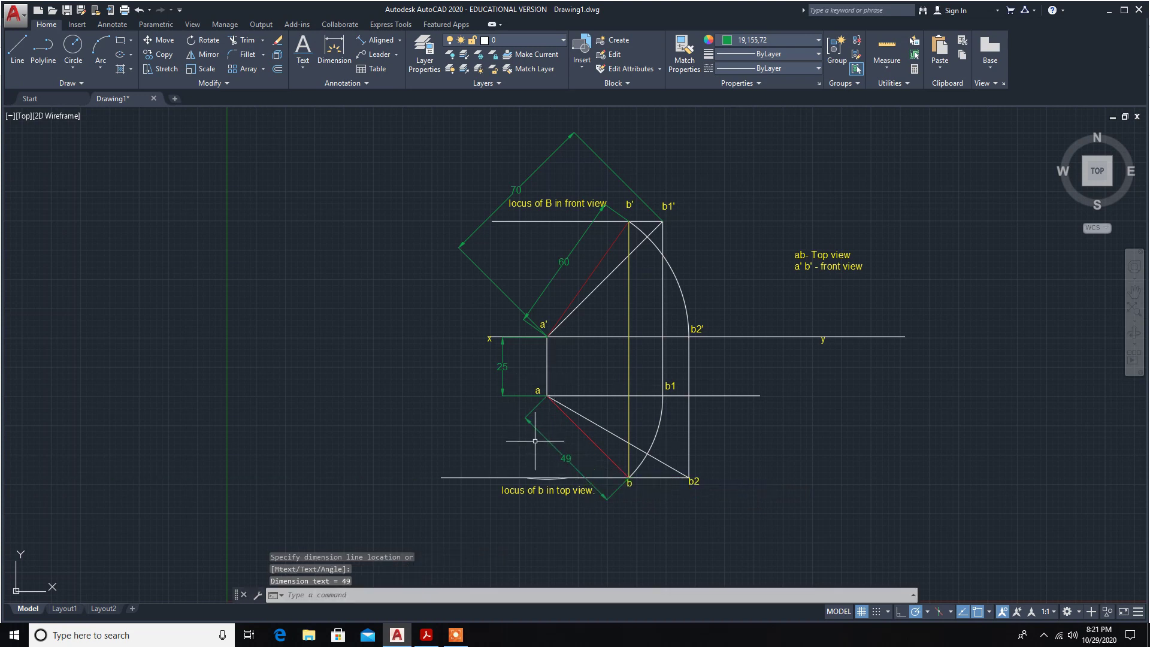
Add an aligned dimension to the inclined line from a to b2, placed outside the ab dimension and below the locus text.
click(309, 67)
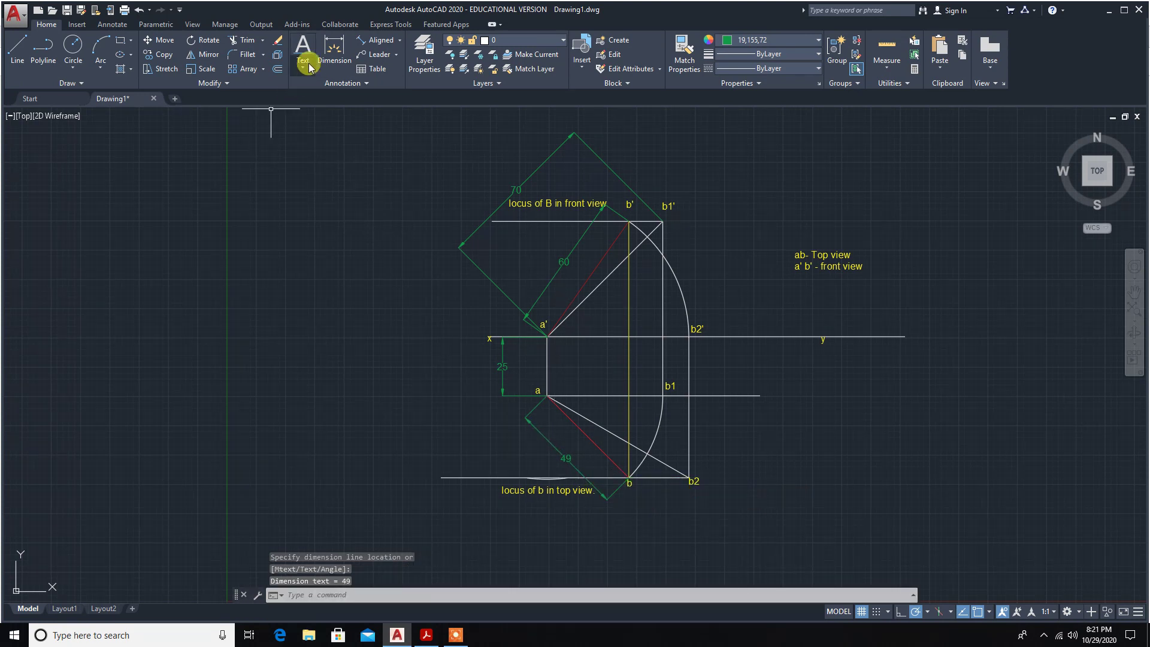
click(374, 41)
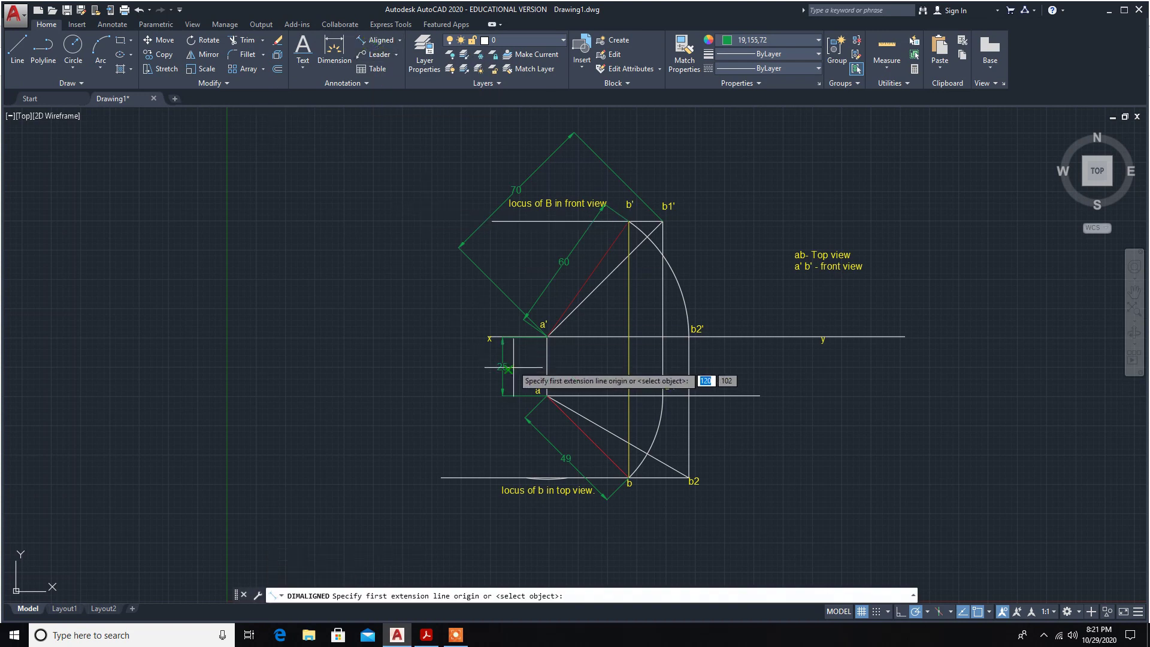
click(547, 395)
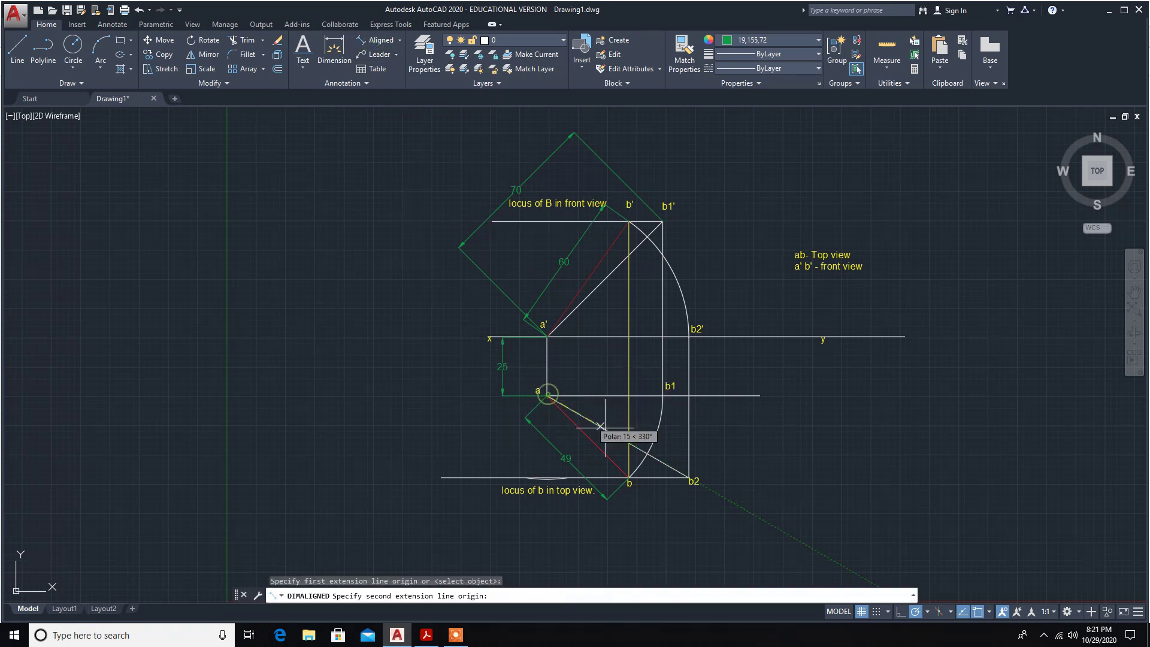
click(689, 477)
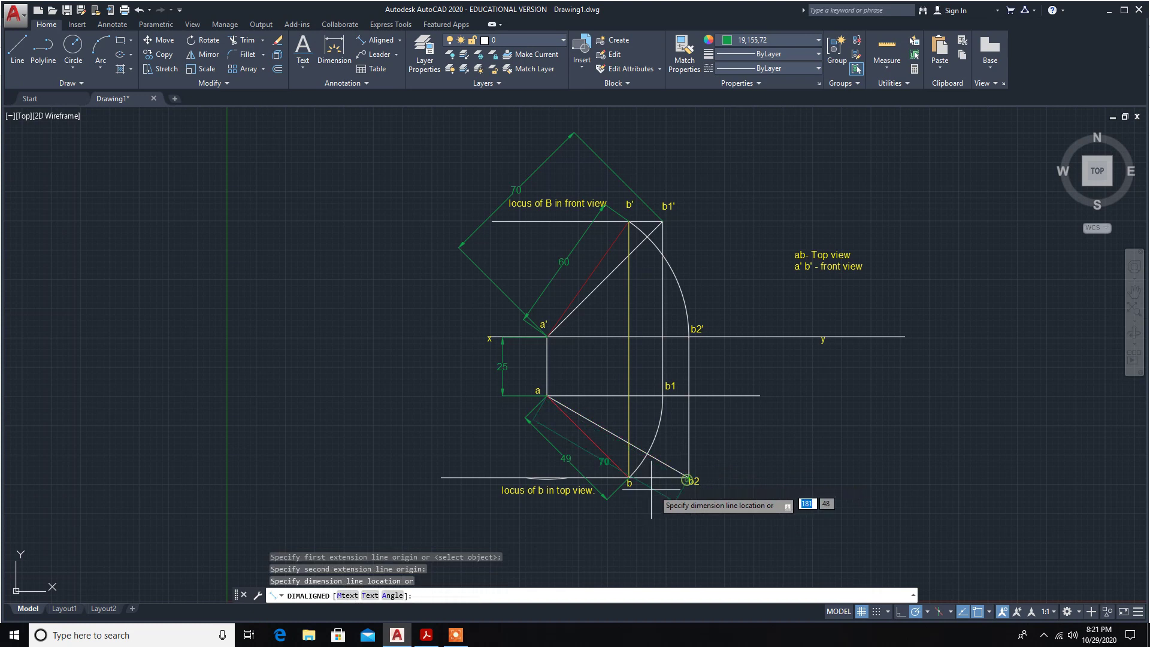
click(615, 524)
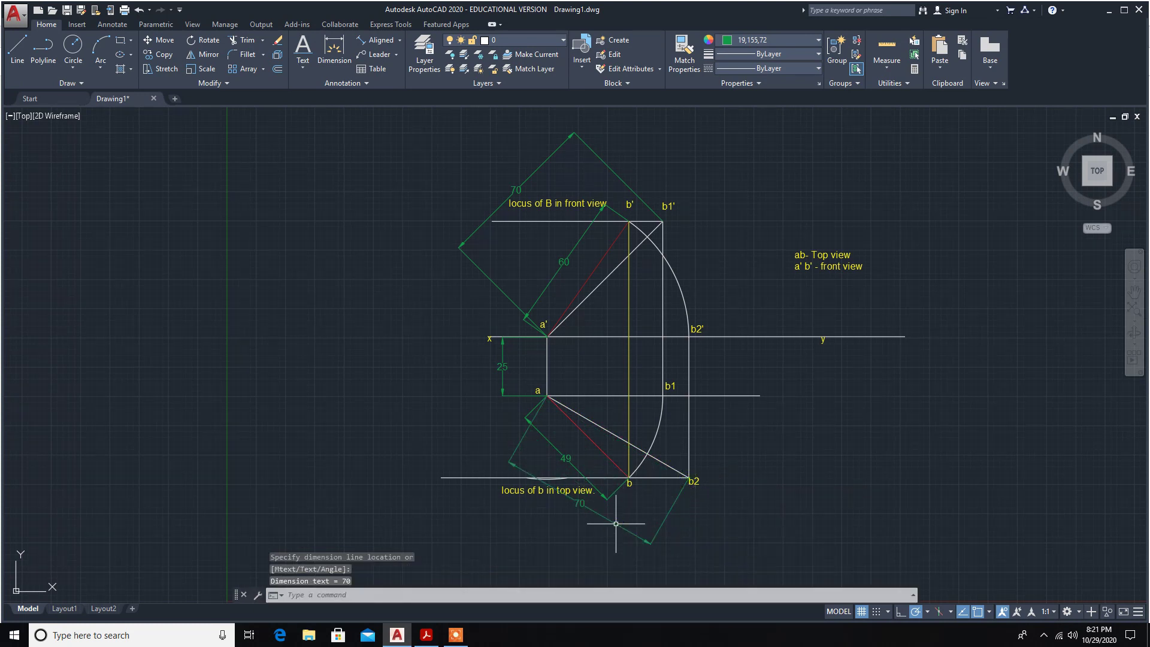
key(Escape)
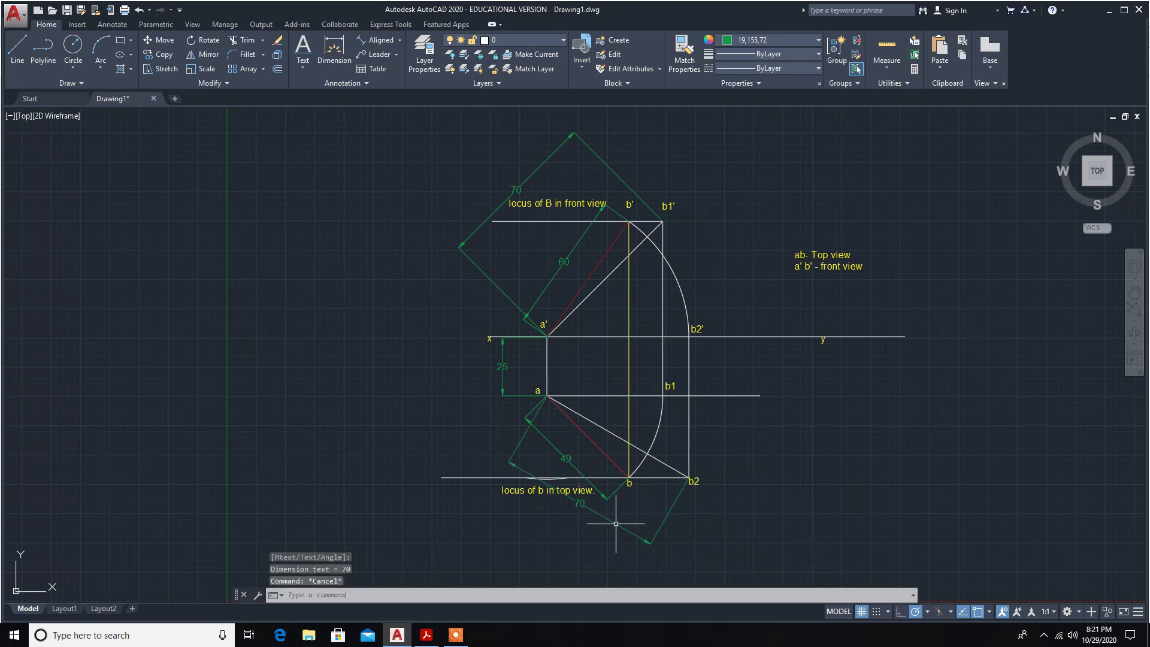
Add an angular dimension between line a'b1' and the xy line, placed inside the angle near a'.
click(398, 41)
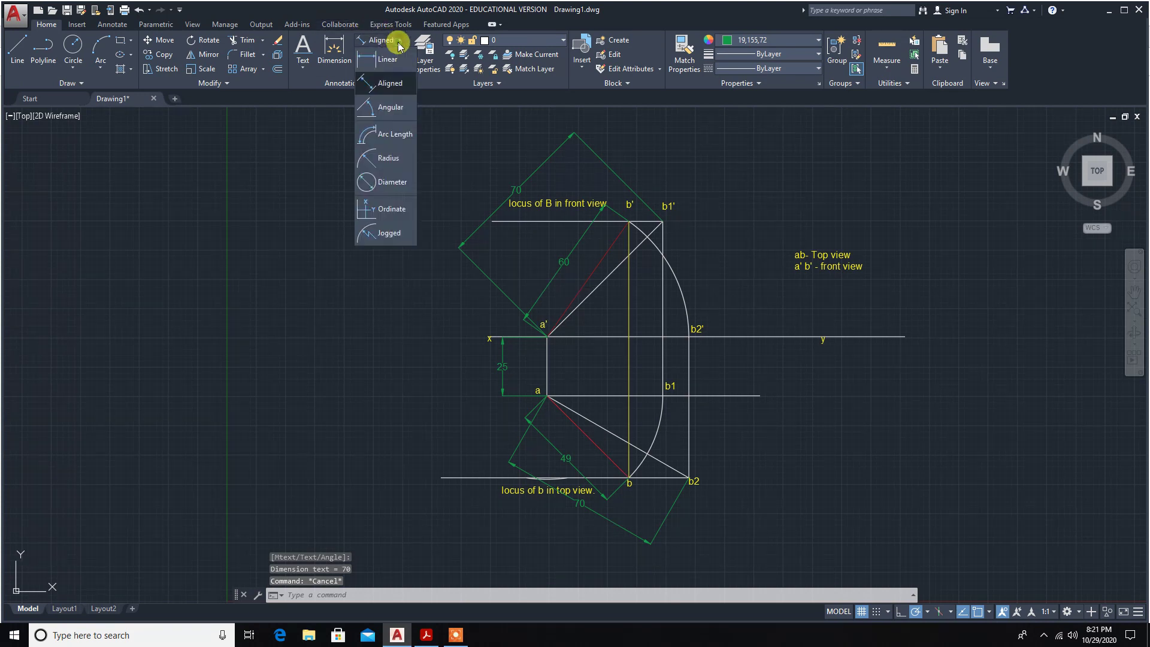
click(391, 111)
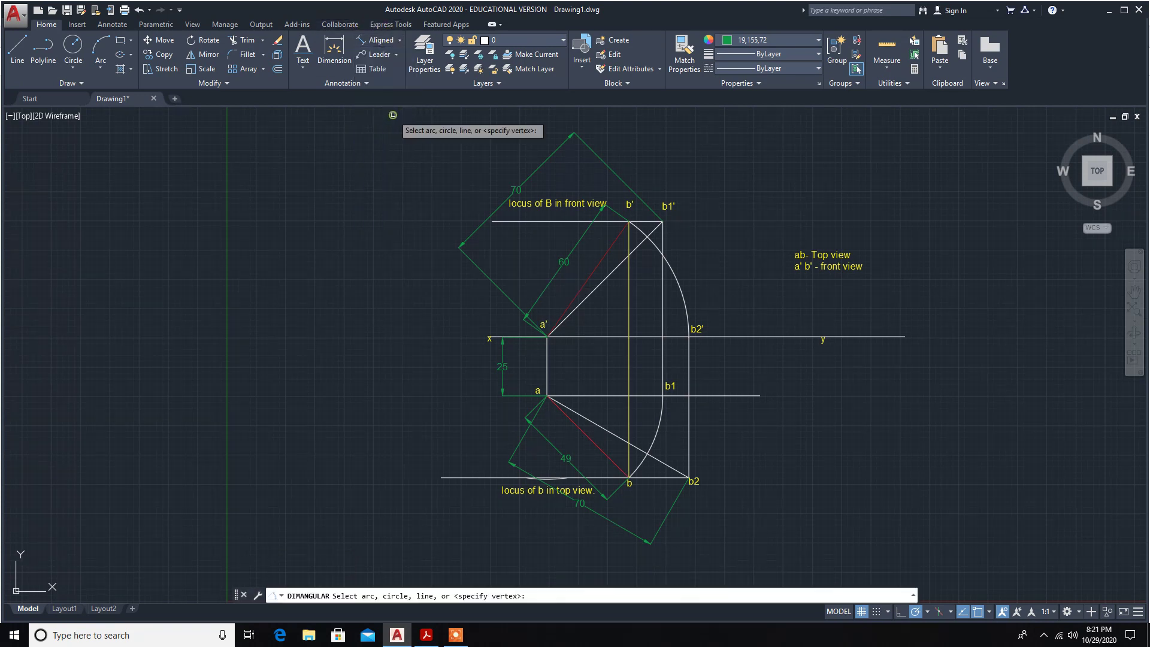
click(568, 315)
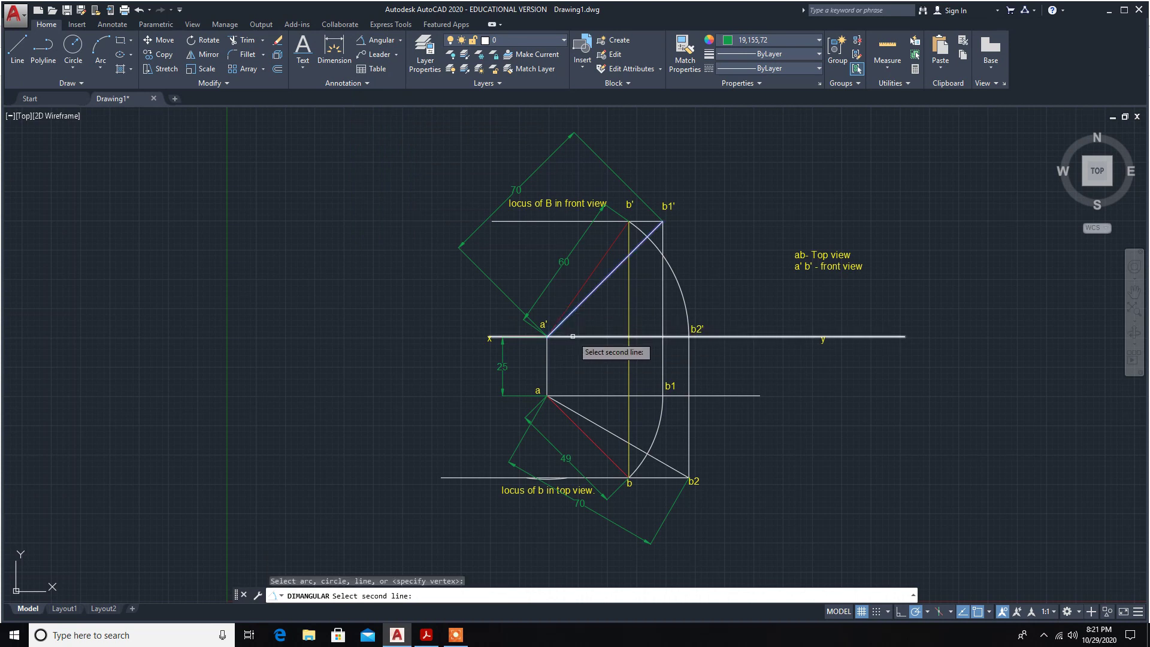
click(572, 336)
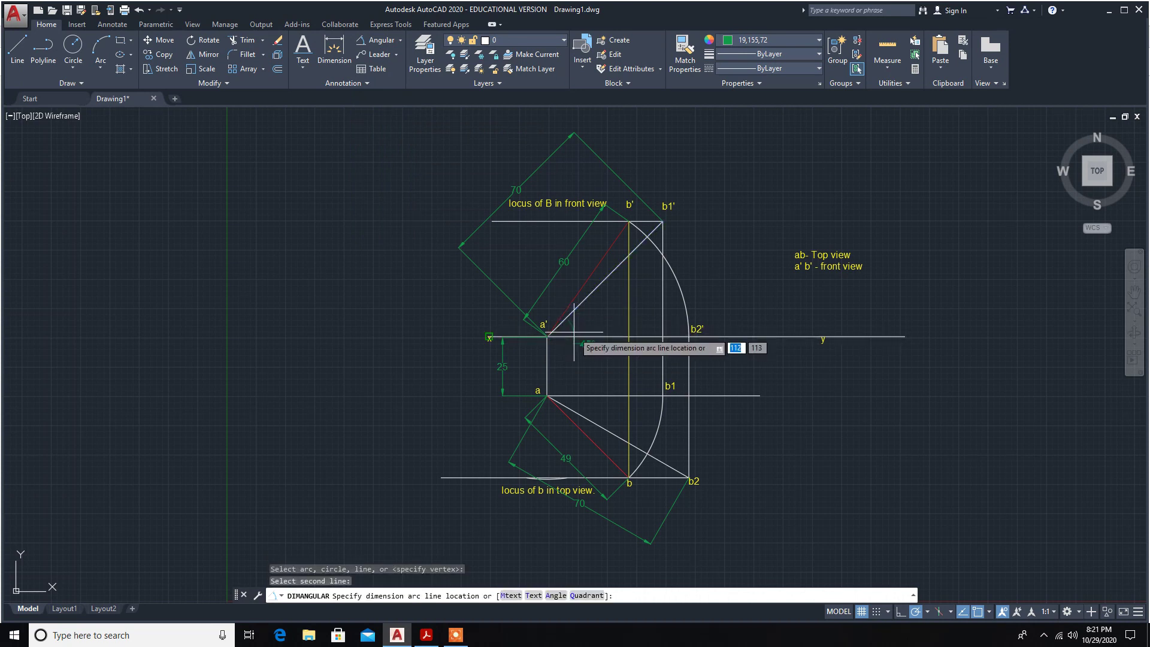
click(585, 323)
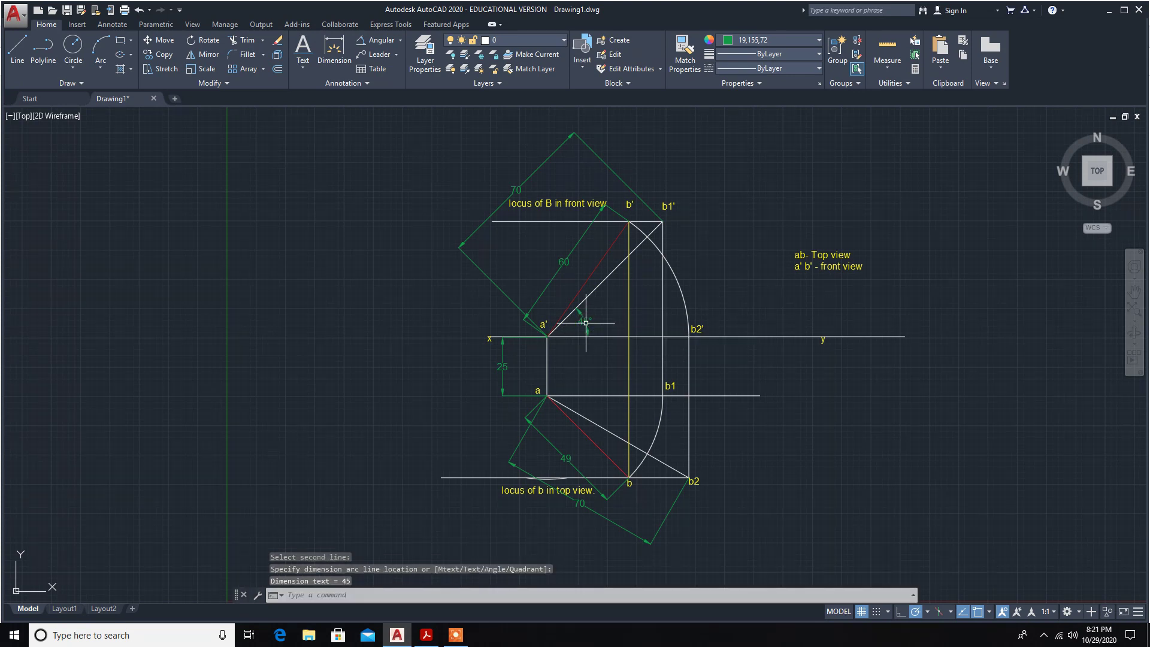
key(Escape)
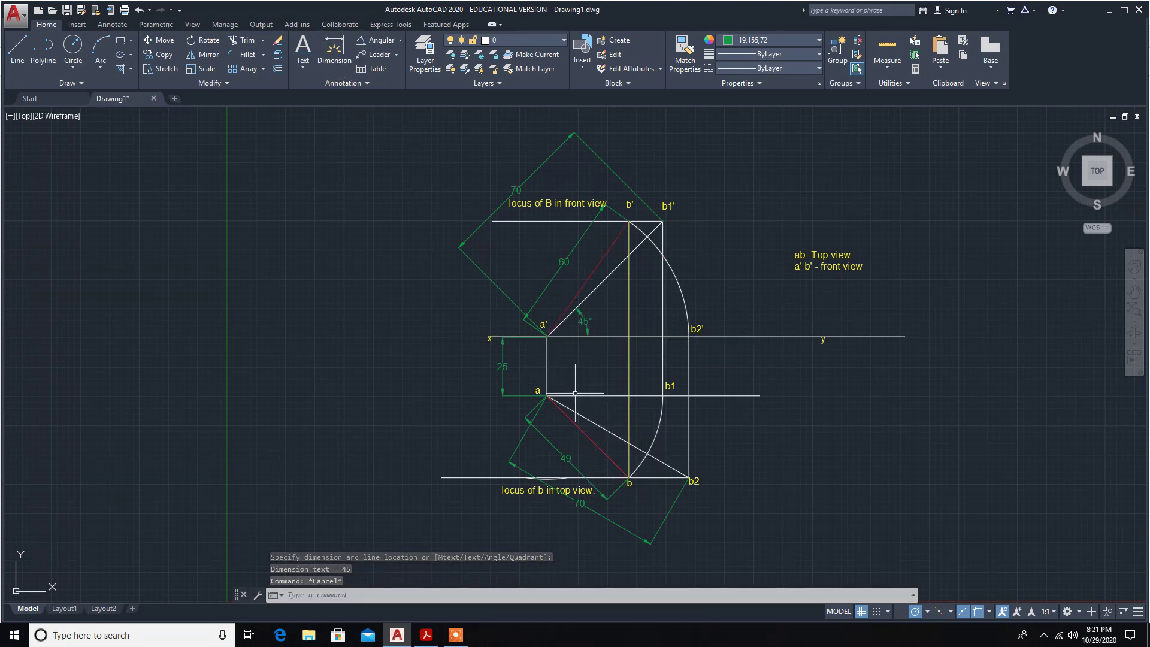
Add an angular dimension between line ab2 and the horizontal line through a, placed inside the angle near a.
click(593, 422)
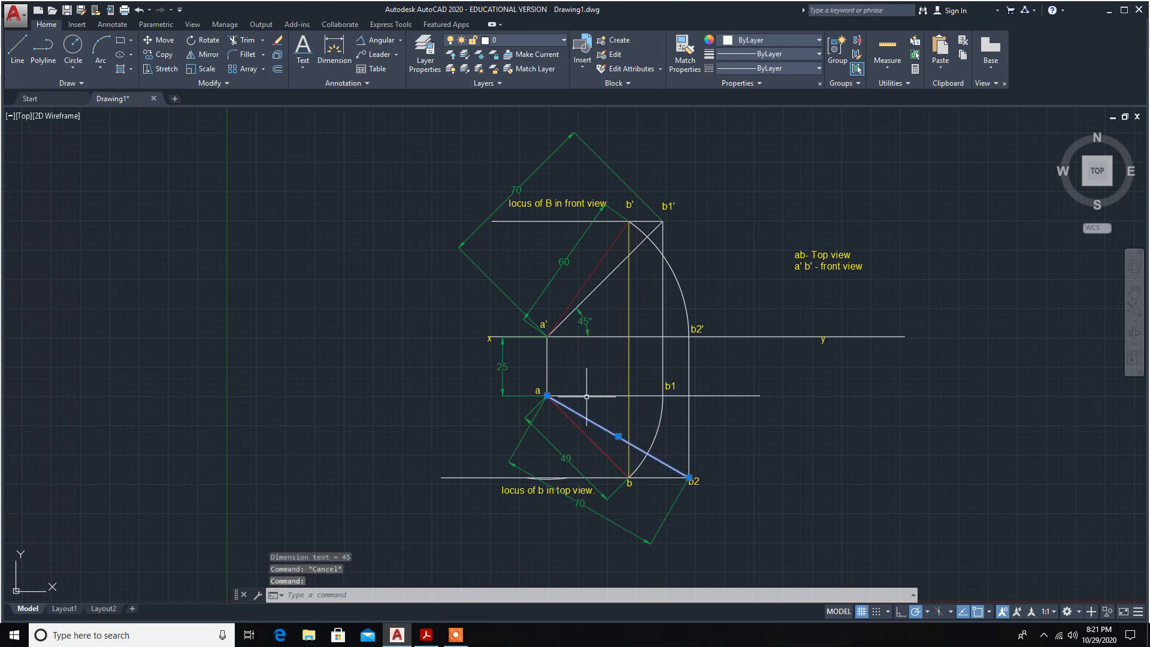
key(Escape)
click(375, 42)
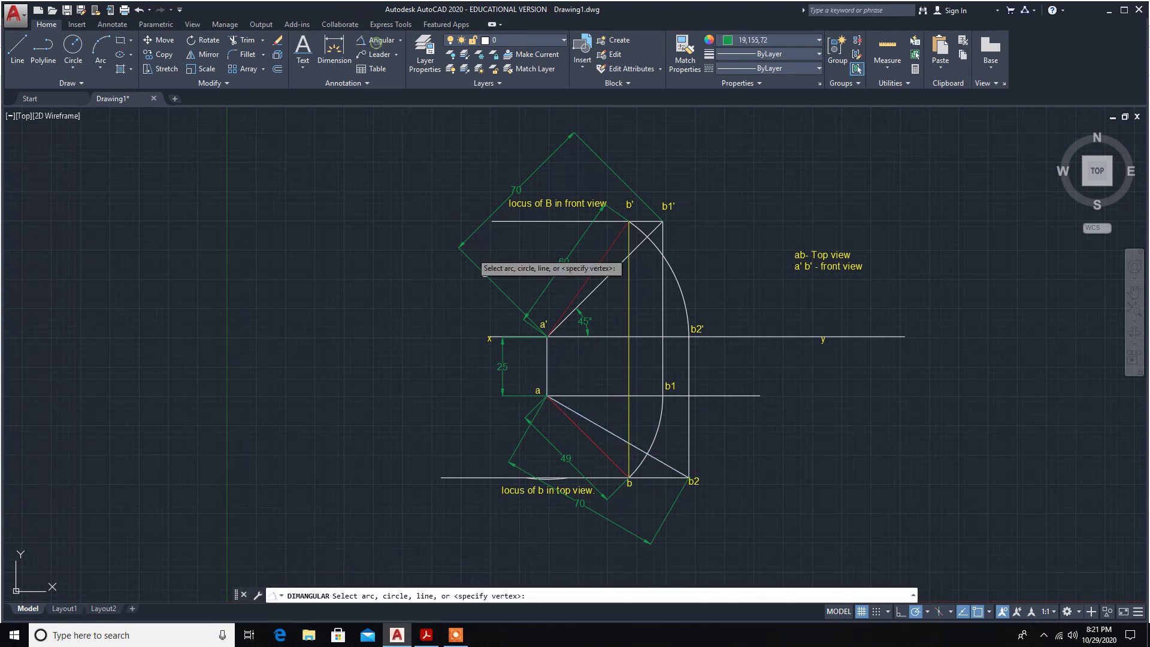
click(576, 413)
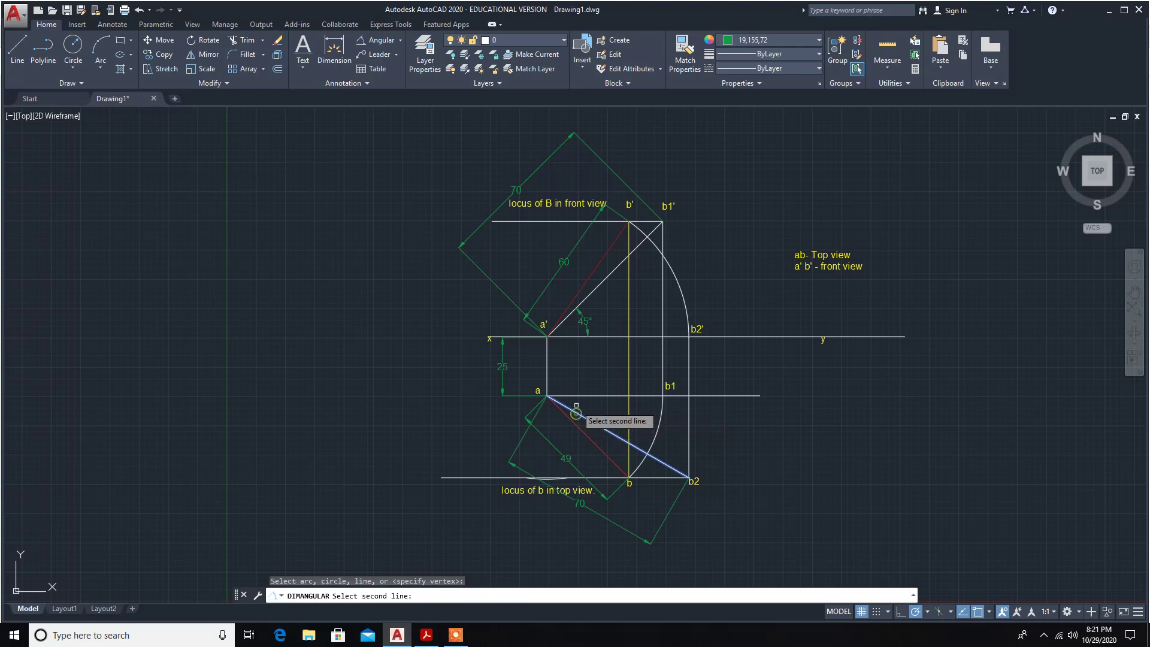
click(578, 395)
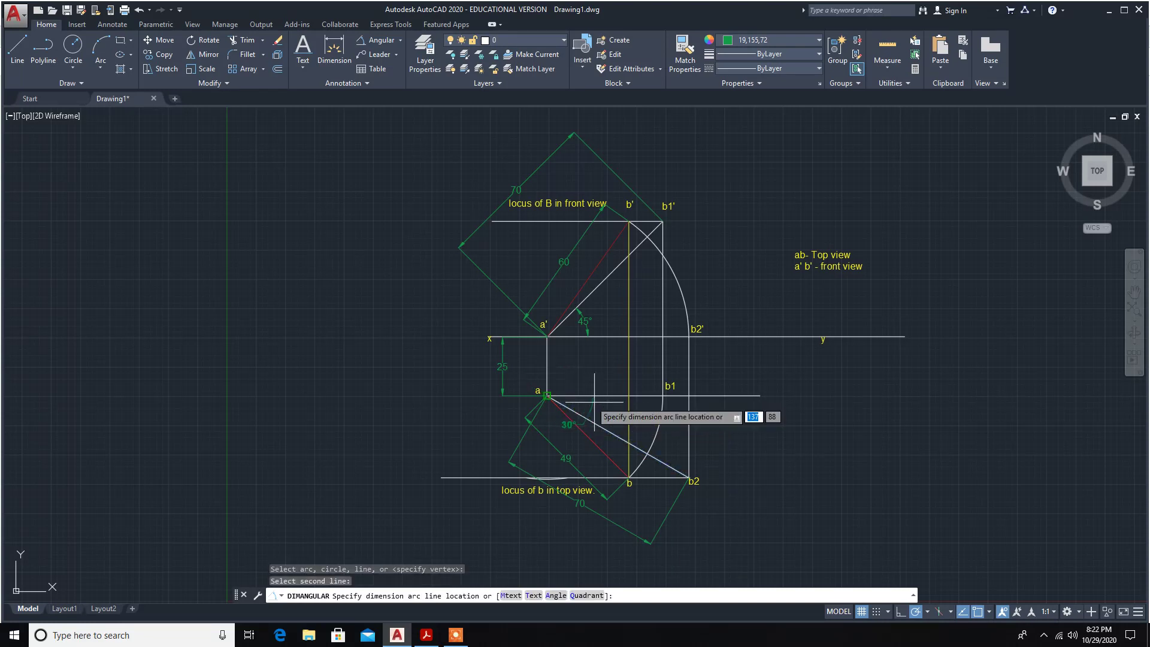
click(598, 404)
key(Escape)
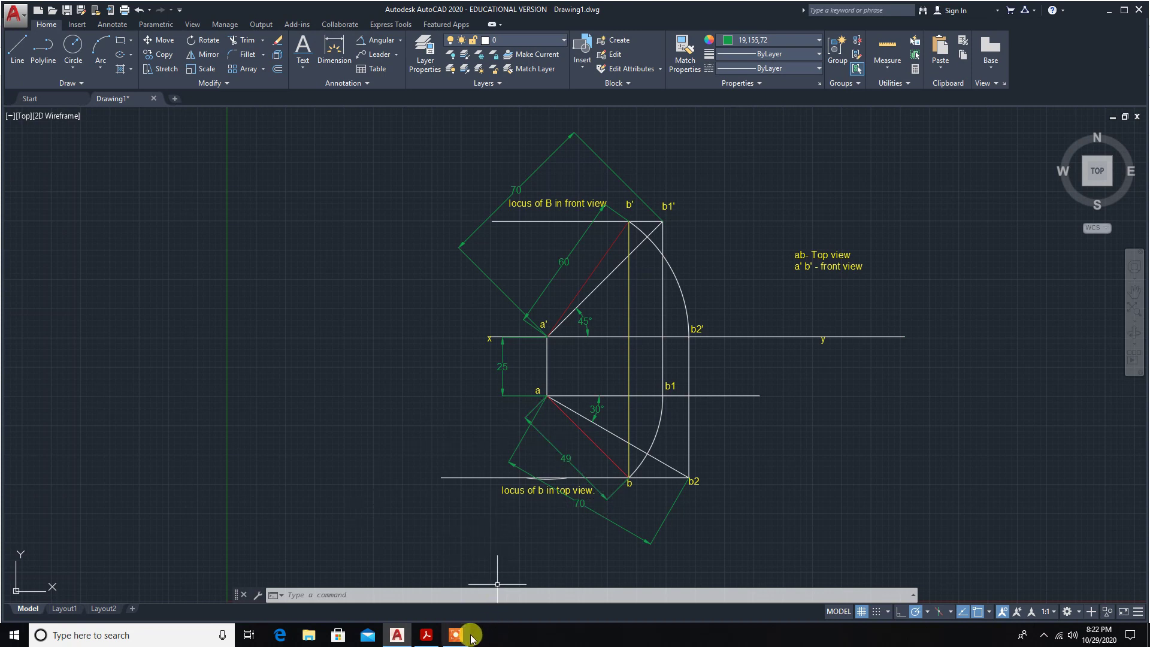
mouse_move(467, 639)
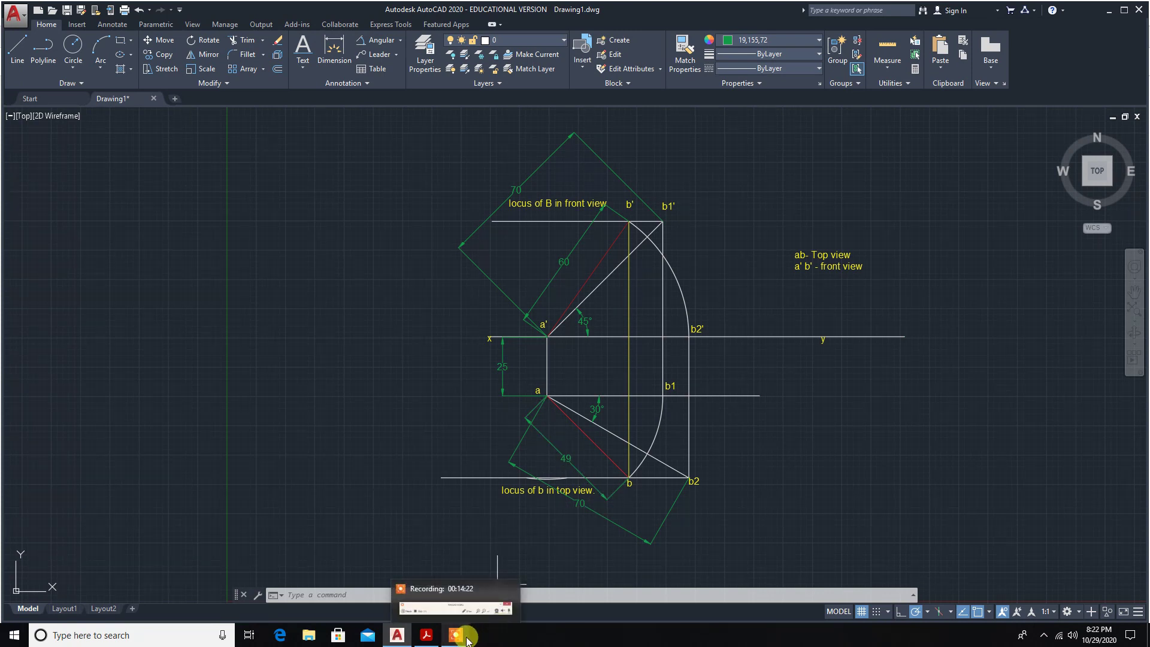